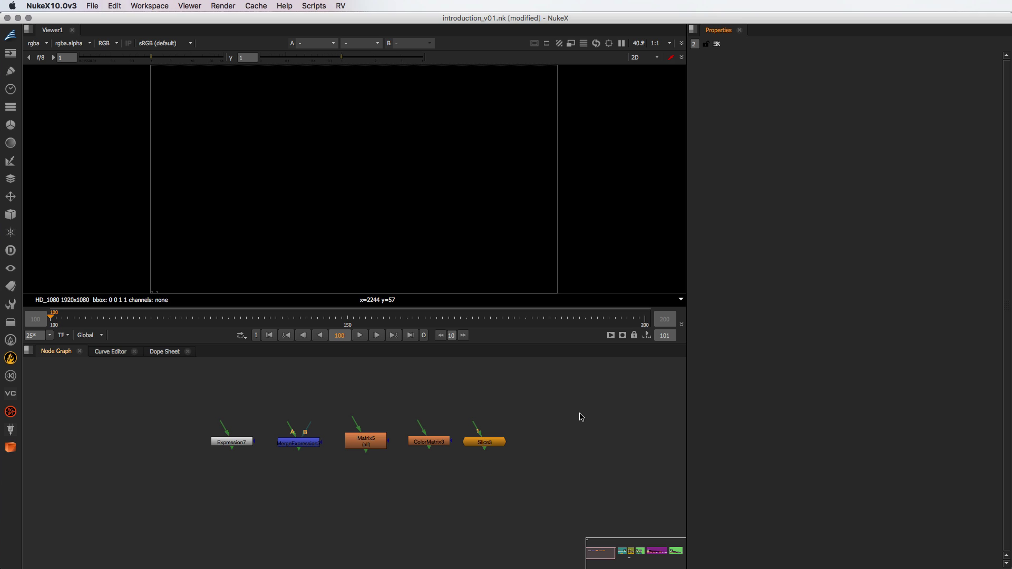
Nudge Expression7 slightly left in the row beside MergeExpression3, then deselect all nodes
{"action": "left_click", "coordinate": [232, 442]}
{"action": "left_click", "coordinate": [290, 444]}
{"action": "left_click", "coordinate": [228, 444]}
{"action": "left_click_drag", "start_coordinate": [229, 445], "coordinate": [223, 446]}
{"action": "left_click", "coordinate": [333, 496]}
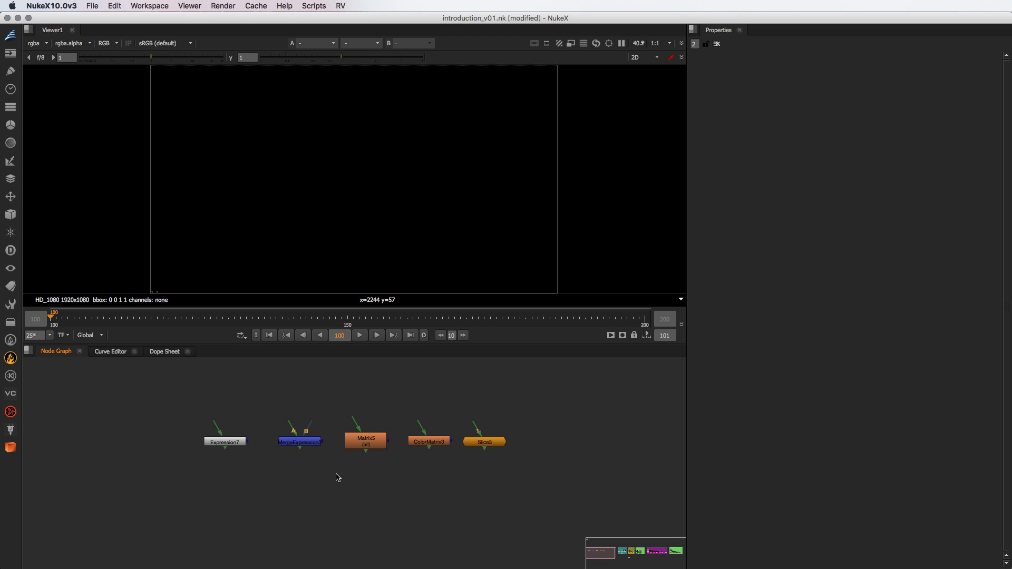
{"action": "scroll", "coordinate": [354, 477], "scroll_direction": "down", "scroll_amount": 3}
{"action": "scroll", "coordinate": [358, 477], "scroll_direction": "up", "scroll_amount": 5}
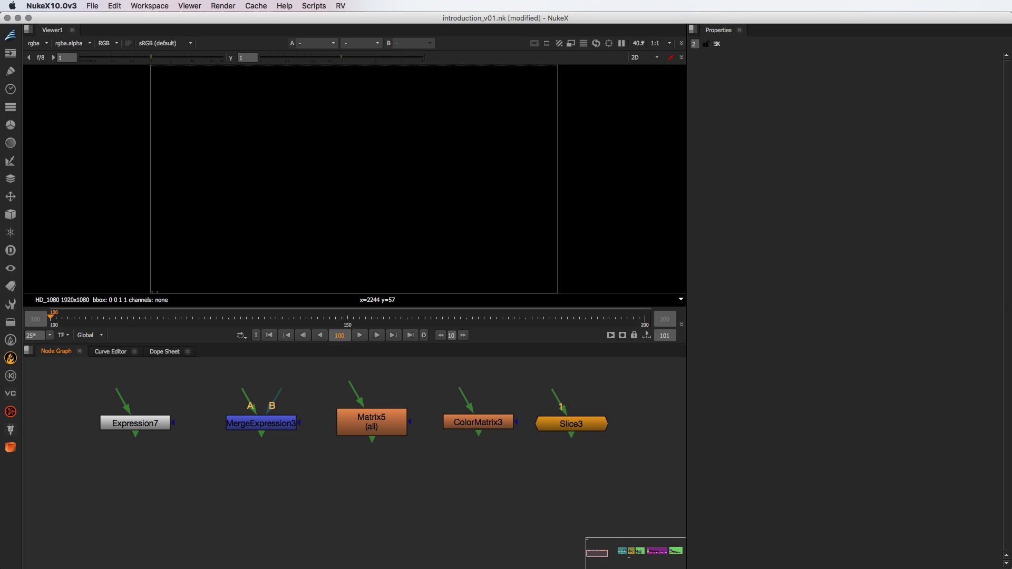
Move Matrix5 slightly down and ColorMatrix3 slightly left to line up the row
{"action": "middle_click_drag", "start_coordinate": [410, 486], "coordinate": [408, 500]}
{"action": "left_click", "coordinate": [379, 439]}
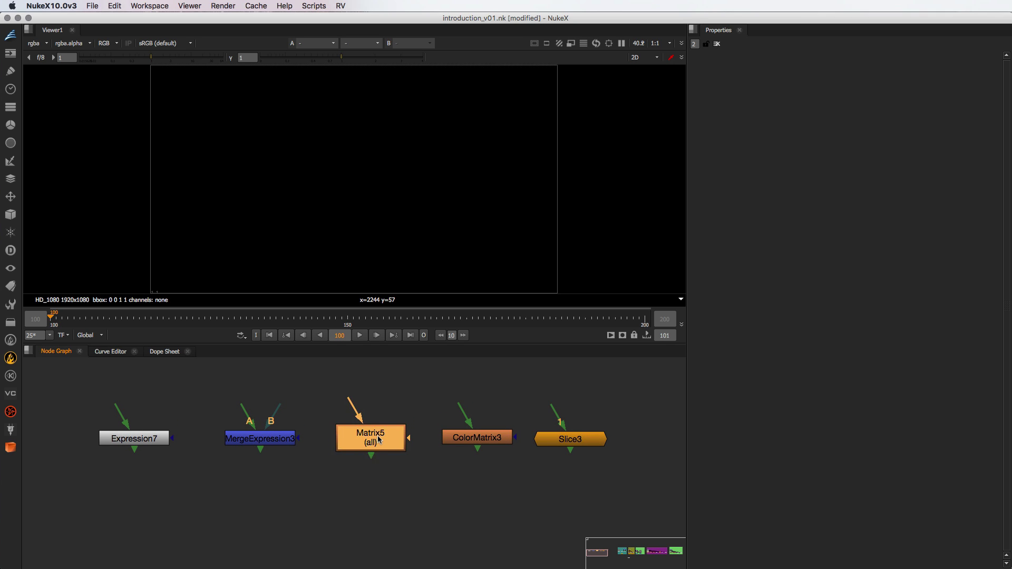
{"action": "left_click_drag", "start_coordinate": [379, 439], "coordinate": [378, 442]}
{"action": "left_click_drag", "start_coordinate": [471, 438], "coordinate": [467, 438]}
{"action": "left_click_drag", "start_coordinate": [90, 401], "coordinate": [323, 466]}
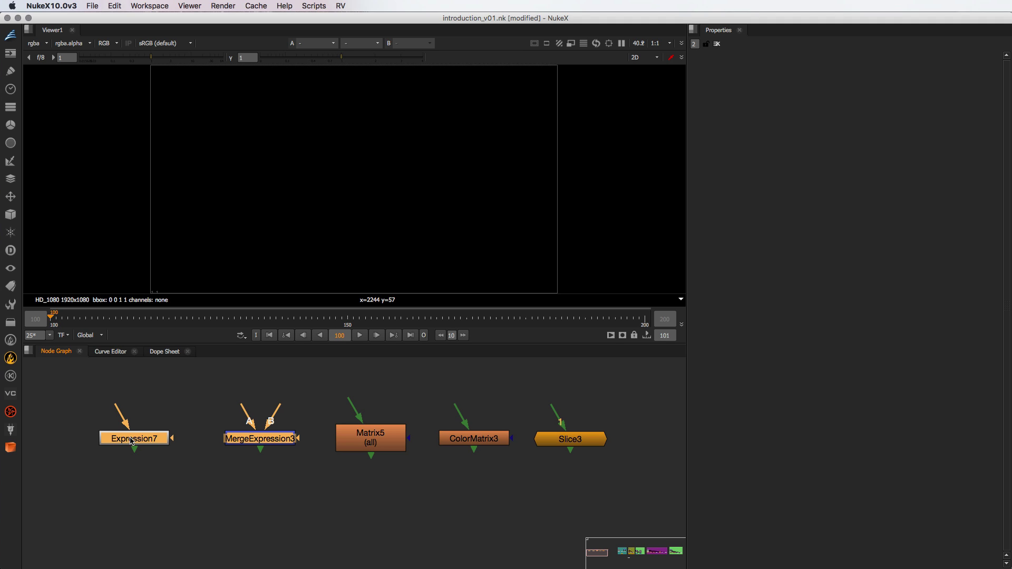
Reposition Slice3 further right so the five nodes are evenly spaced
{"action": "left_click", "coordinate": [372, 441]}
{"action": "left_click", "coordinate": [445, 437]}
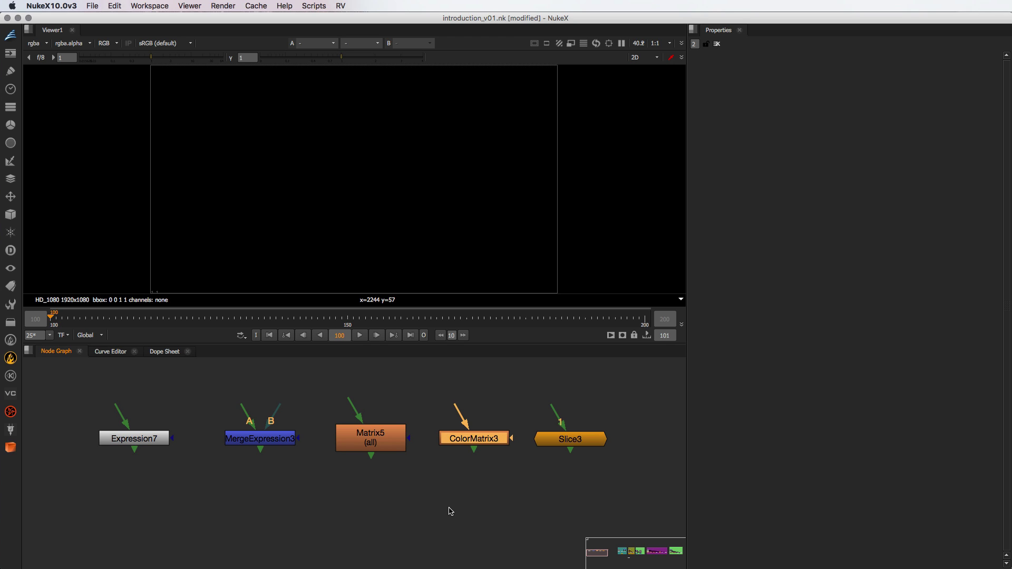
{"action": "left_click_drag", "start_coordinate": [564, 445], "coordinate": [580, 444]}
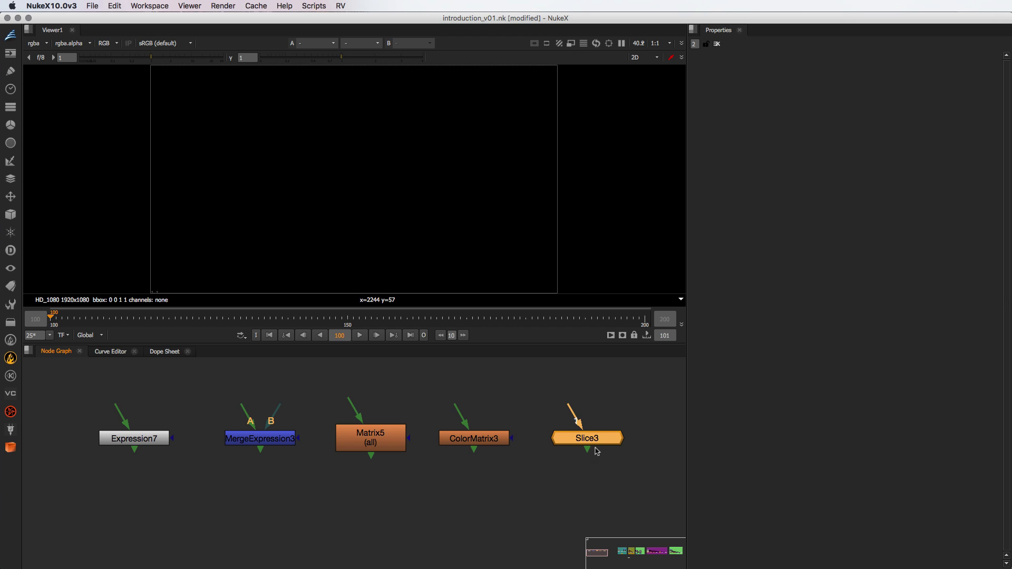
{"action": "mouse_move", "coordinate": [597, 439]}
{"action": "left_mouse_down"}
{"action": "mouse_move", "coordinate": [599, 420]}
{"action": "mouse_move", "coordinate": [592, 438]}
{"action": "left_mouse_up"}
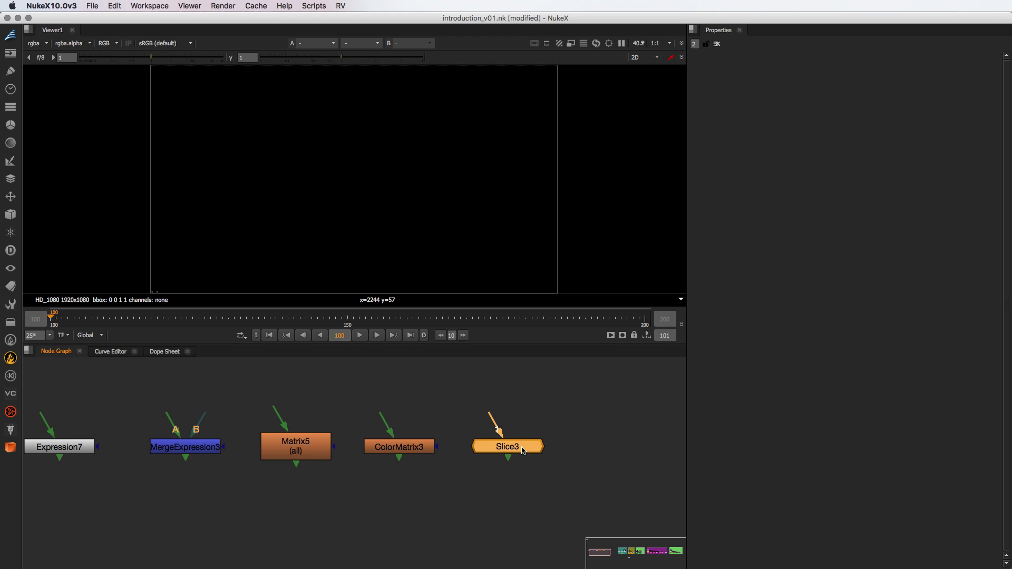
Show Slice3's 3840x1080 output in the Viewer and frame it
{"action": "key", "text": "1"}
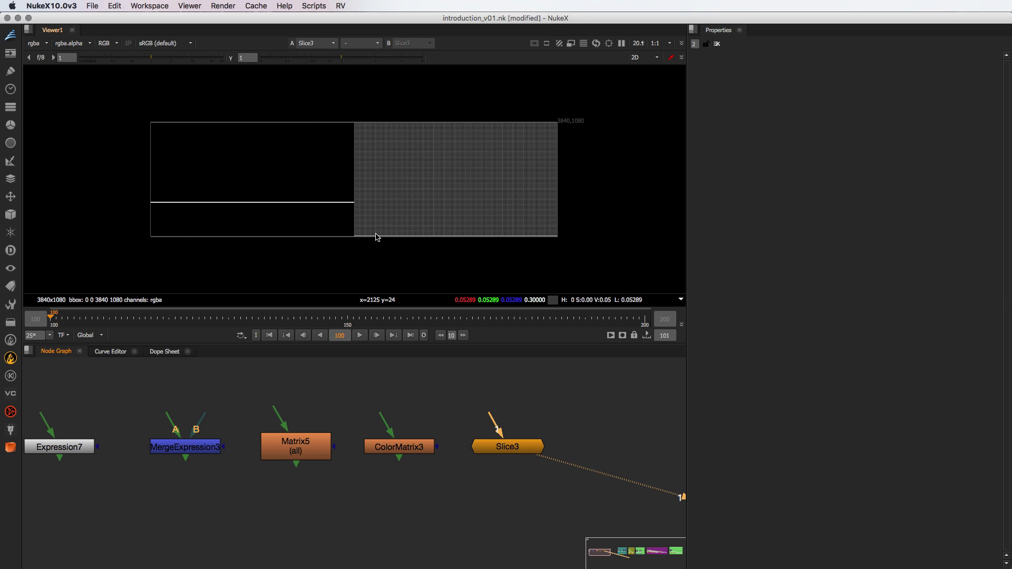
{"action": "scroll", "coordinate": [376, 237], "scroll_direction": "up", "scroll_amount": 3}
{"action": "scroll", "coordinate": [452, 225], "scroll_direction": "down", "scroll_amount": 5}
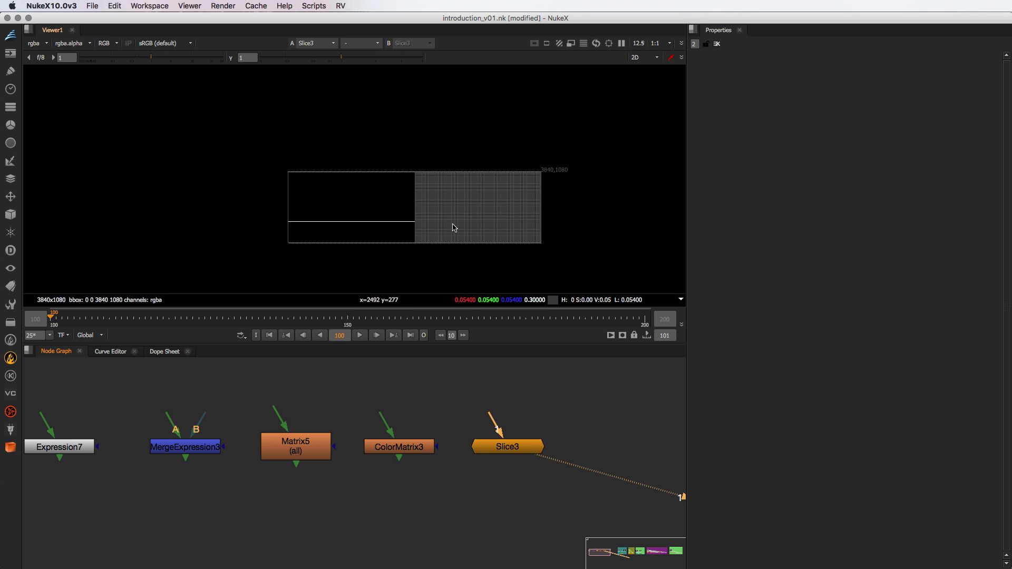
{"action": "scroll", "coordinate": [454, 227], "scroll_direction": "up", "scroll_amount": 10}
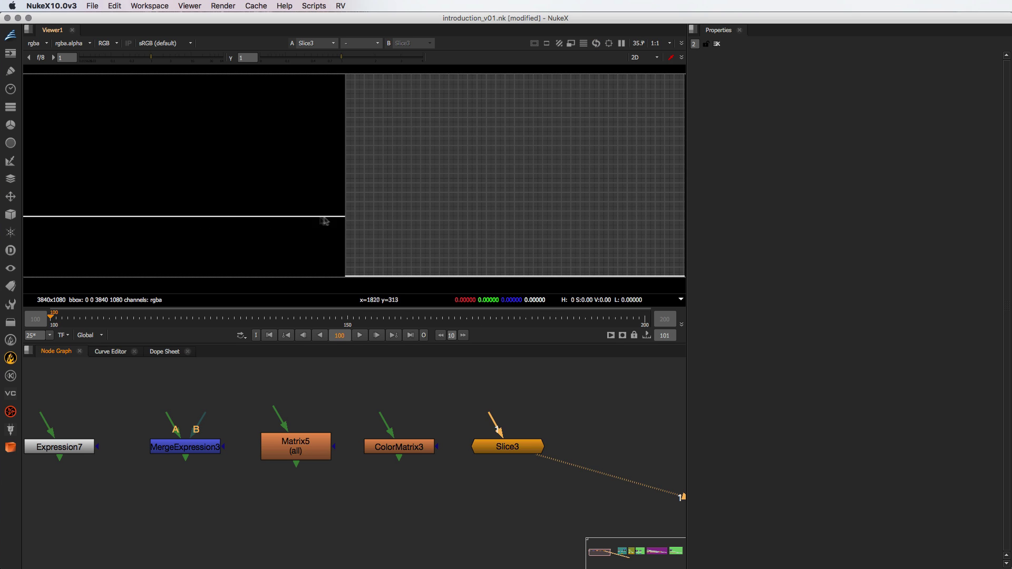
{"action": "middle_click_drag", "start_coordinate": [251, 233], "coordinate": [384, 242]}
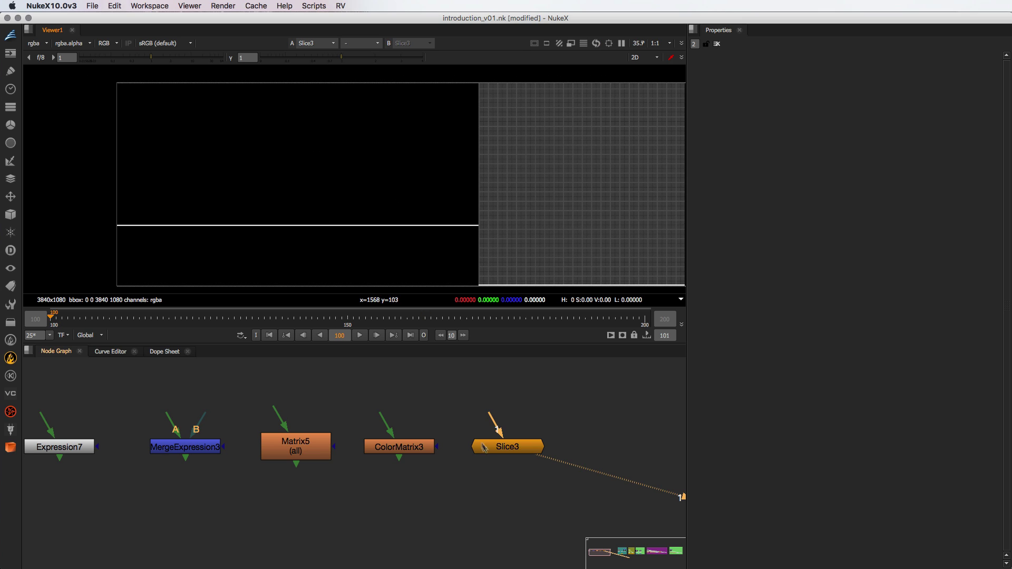
{"action": "left_click_drag", "start_coordinate": [493, 423], "coordinate": [543, 374]}
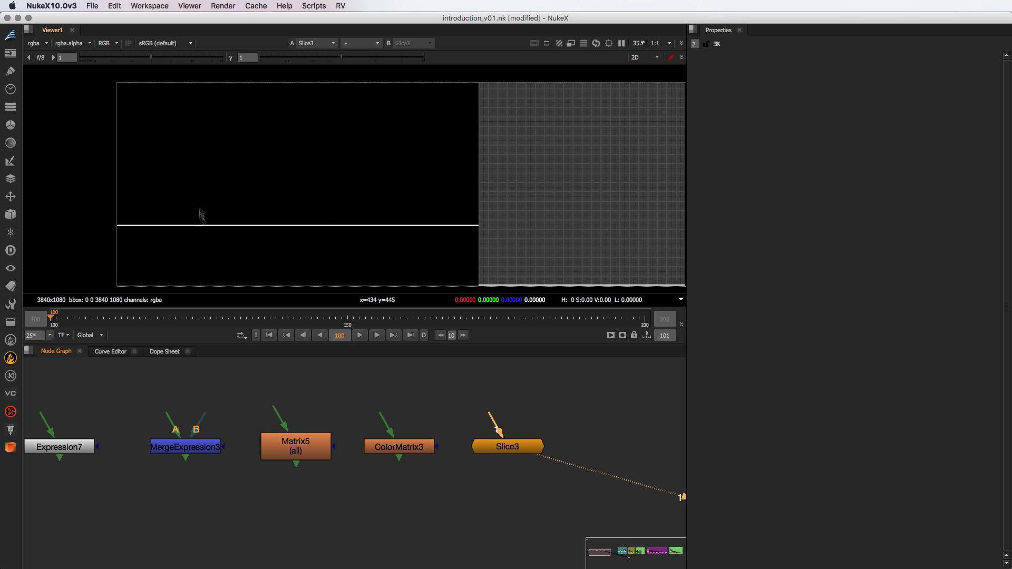
Open Slice3's properties (line 320, thickness 0.6, brightness 0.3) and try the line slider
{"action": "double_click", "coordinate": [493, 447]}
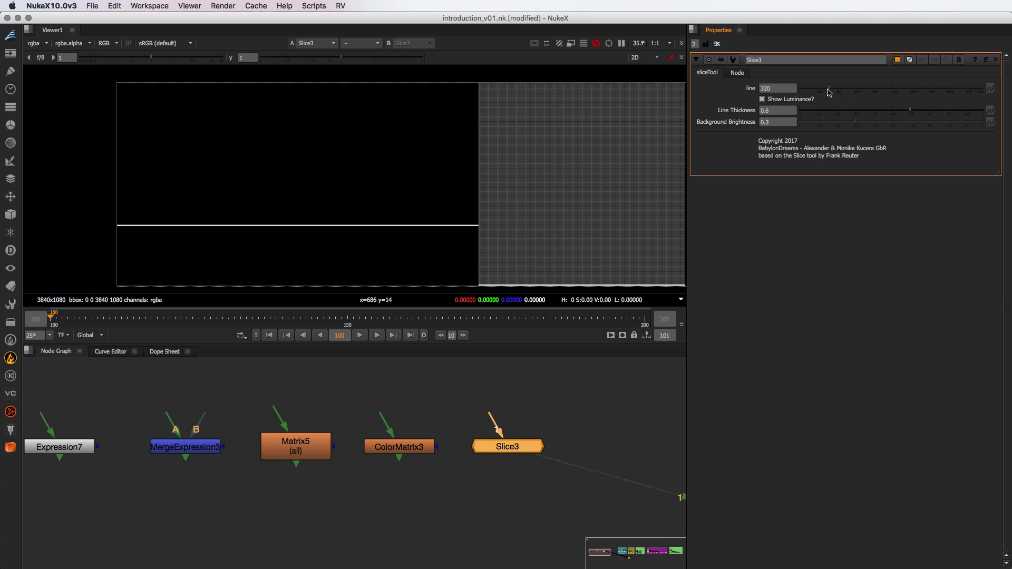
{"action": "mouse_move", "coordinate": [829, 92]}
{"action": "left_mouse_down"}
{"action": "mouse_move", "coordinate": [819, 91]}
{"action": "mouse_move", "coordinate": [847, 90]}
{"action": "mouse_move", "coordinate": [829, 90]}
{"action": "left_mouse_up"}
{"action": "middle_click_drag", "start_coordinate": [592, 240], "coordinate": [470, 237]}
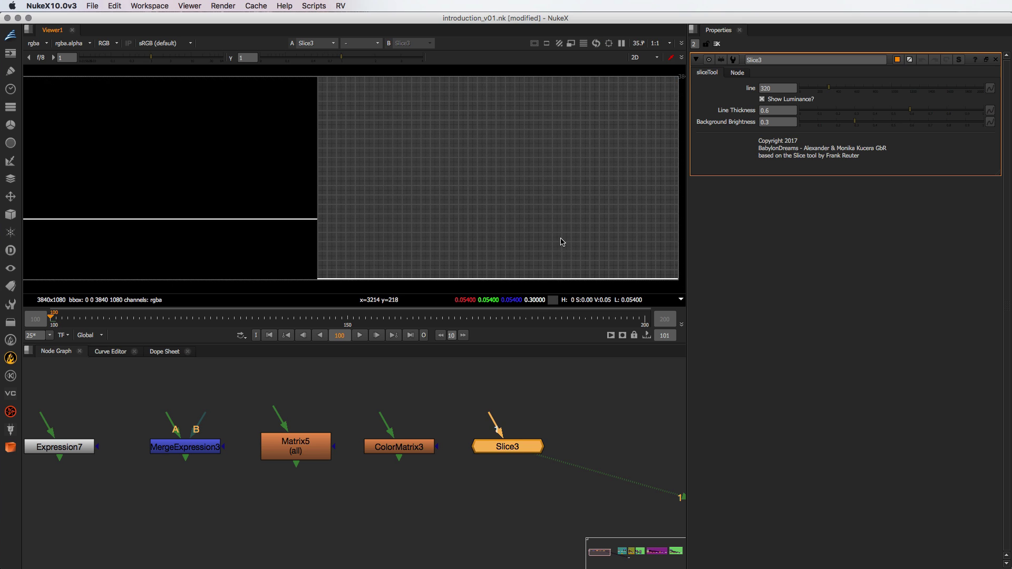
{"action": "middle_click_drag", "start_coordinate": [562, 242], "coordinate": [477, 237]}
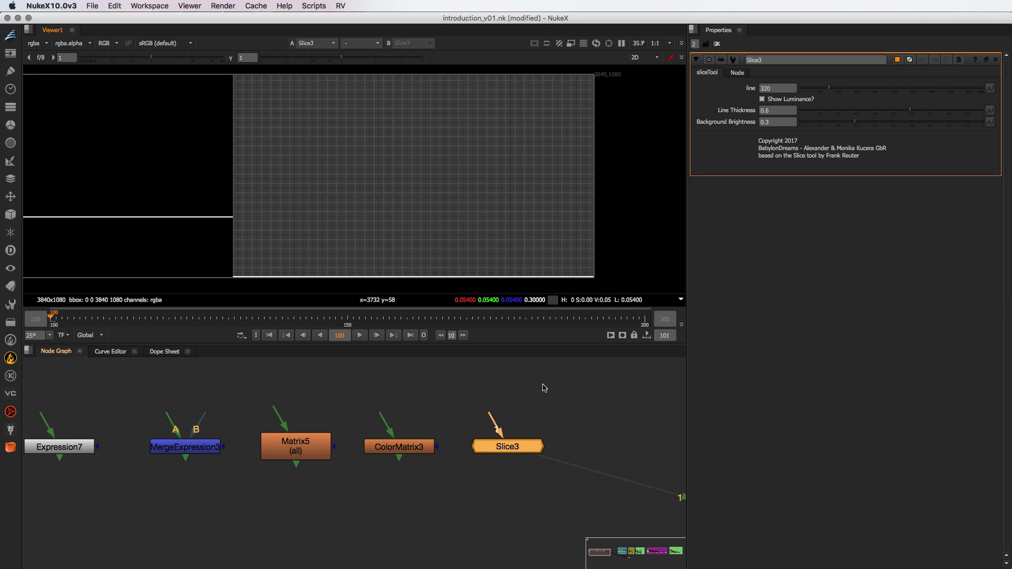
Jump to the Slice backdrop and show the Slice node's output fitted in the Viewer
{"action": "key", "text": "j"}
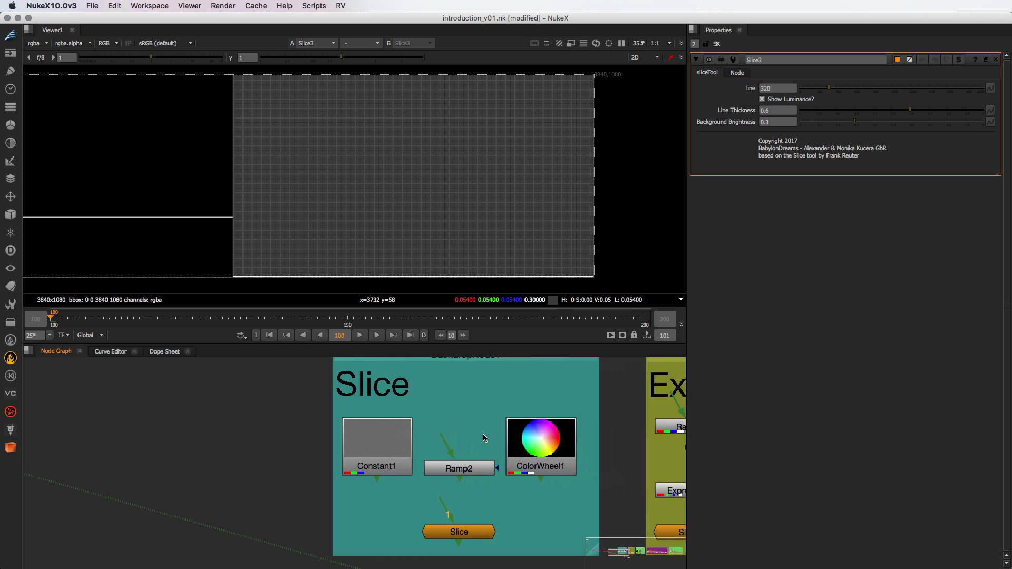
{"action": "scroll", "coordinate": [484, 439], "scroll_direction": "down", "scroll_amount": 5}
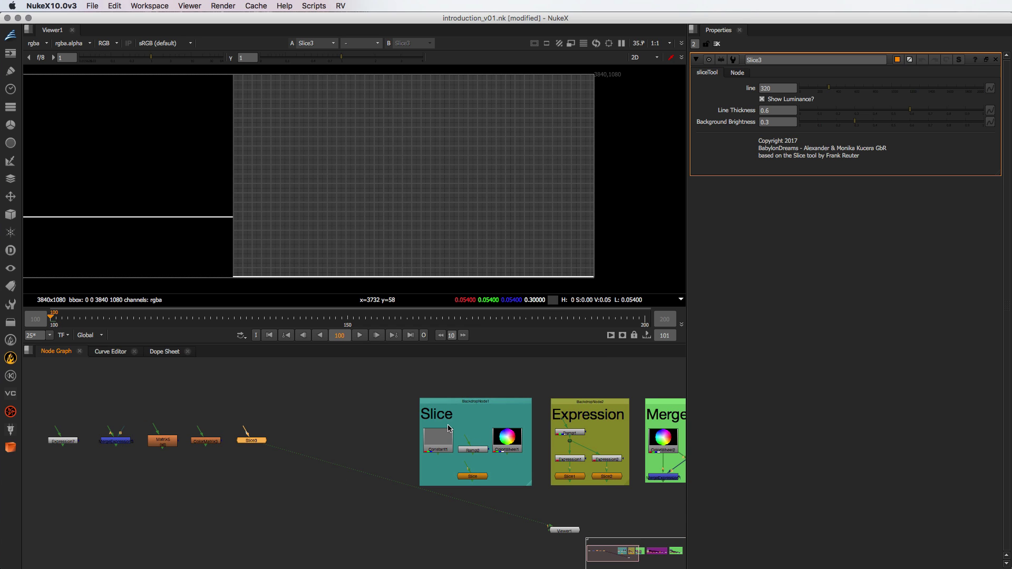
{"action": "scroll", "coordinate": [449, 428], "scroll_direction": "down", "scroll_amount": 2}
{"action": "scroll", "coordinate": [475, 401], "scroll_direction": "up", "scroll_amount": 3}
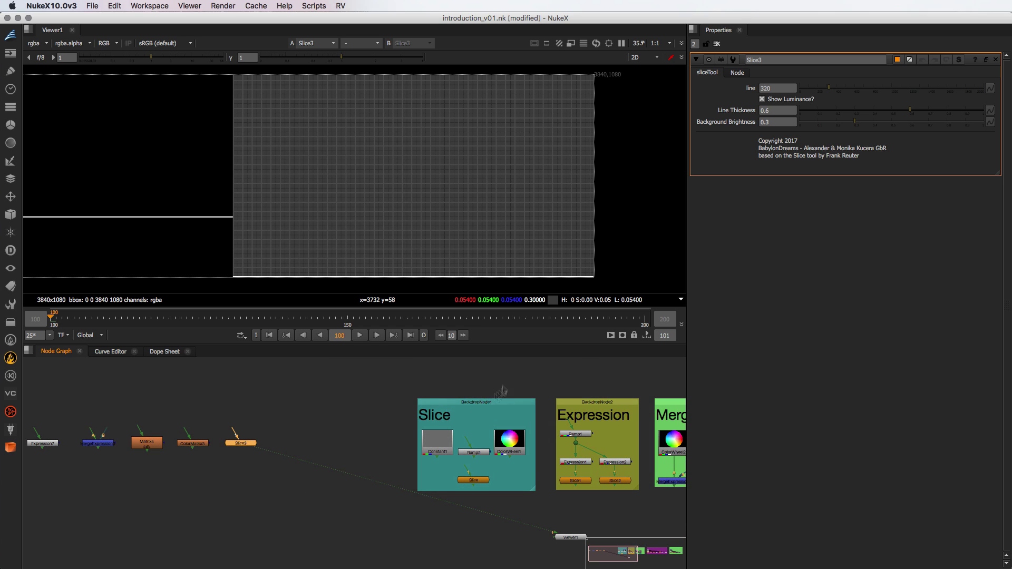
{"action": "middle_click_drag", "start_coordinate": [504, 410], "coordinate": [637, 447]}
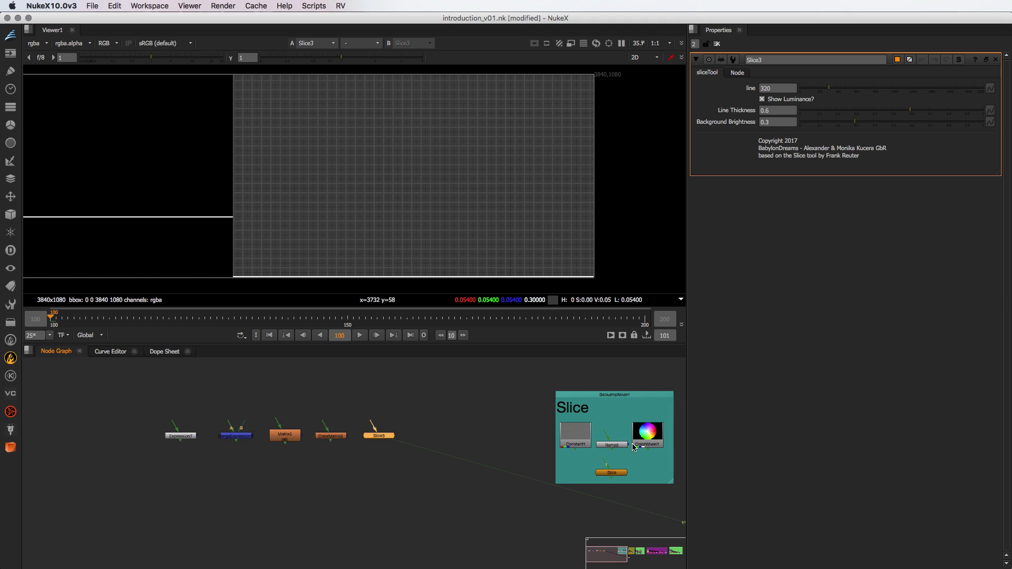
{"action": "left_click", "coordinate": [614, 473]}
{"action": "key", "text": "1"}
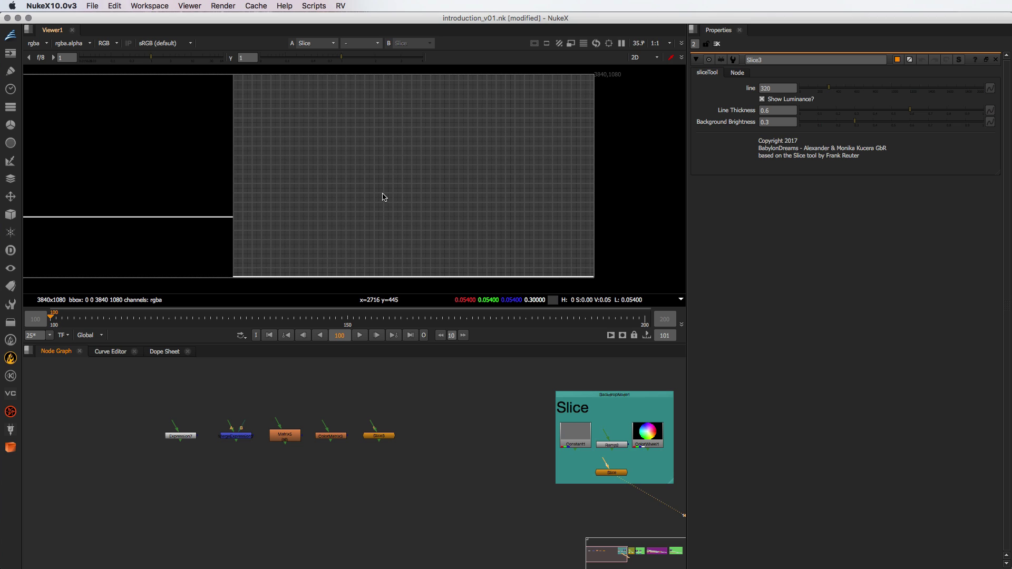
{"action": "key", "text": "minus"}
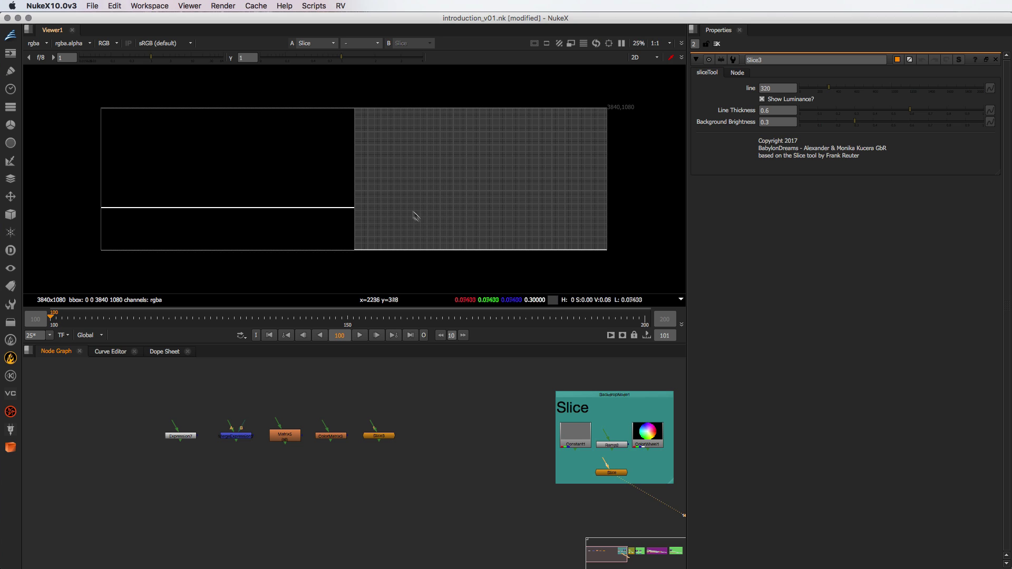
Feed Constant1 into Slice with its colour raised to 0.4, then swap the input to Ramp2
{"action": "left_click_drag", "start_coordinate": [603, 460], "coordinate": [569, 437]}
{"action": "double_click", "coordinate": [572, 436]}
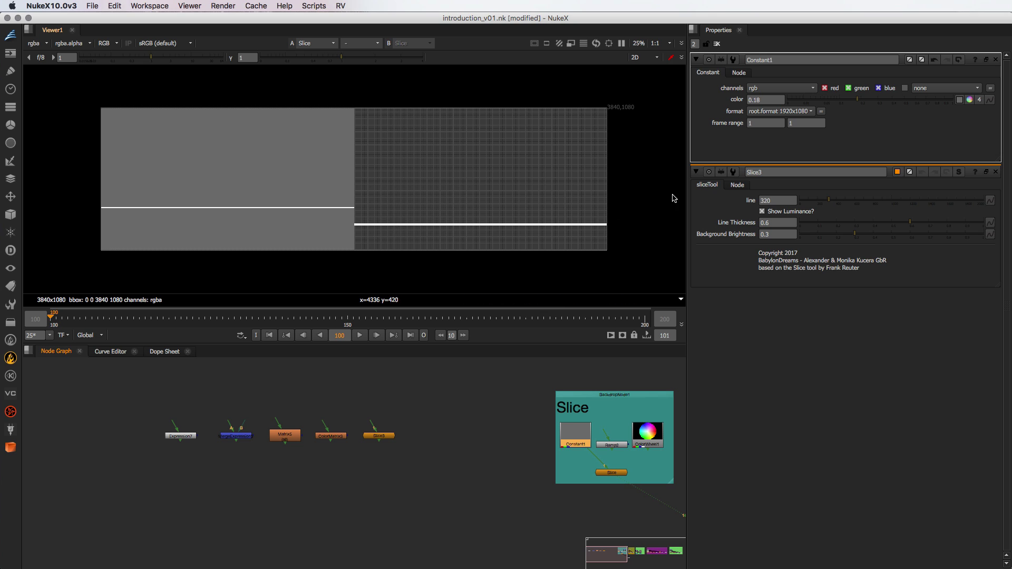
{"action": "left_click_drag", "start_coordinate": [858, 100], "coordinate": [899, 100]}
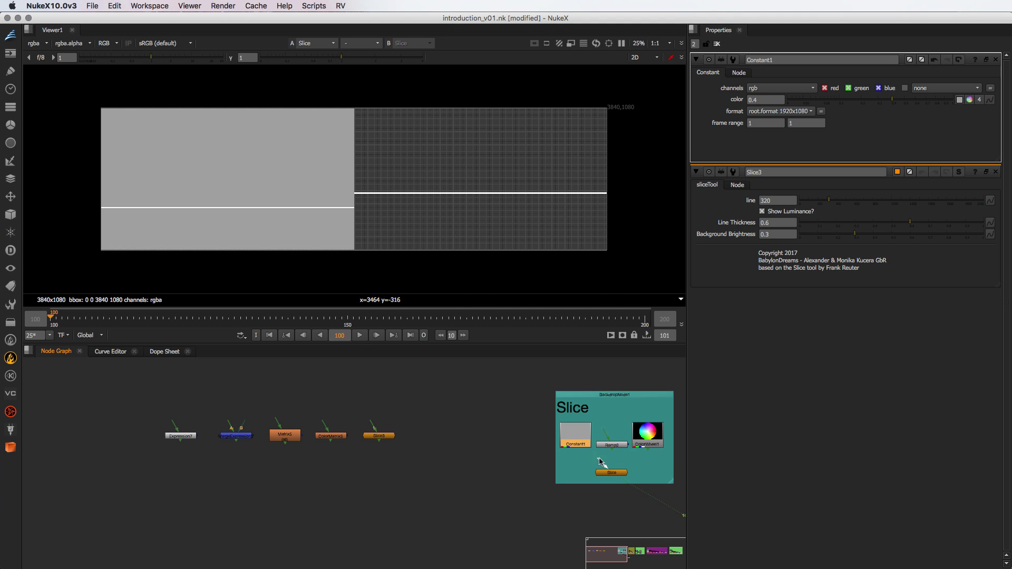
{"action": "left_click_drag", "start_coordinate": [612, 447], "coordinate": [612, 445]}
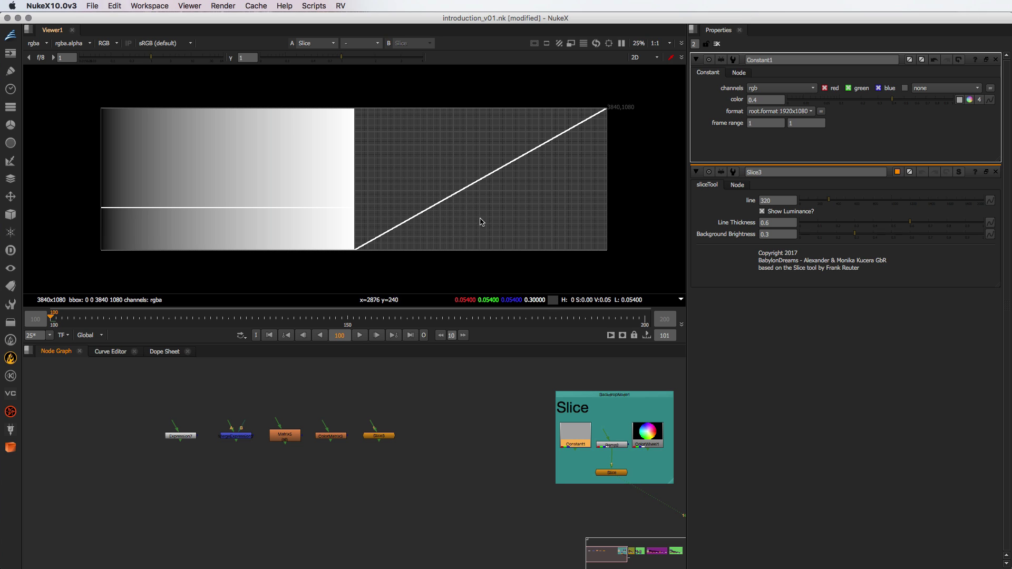
Set Ramp2's type to plinear
{"action": "double_click", "coordinate": [611, 445]}
{"action": "left_click", "coordinate": [733, 179]}
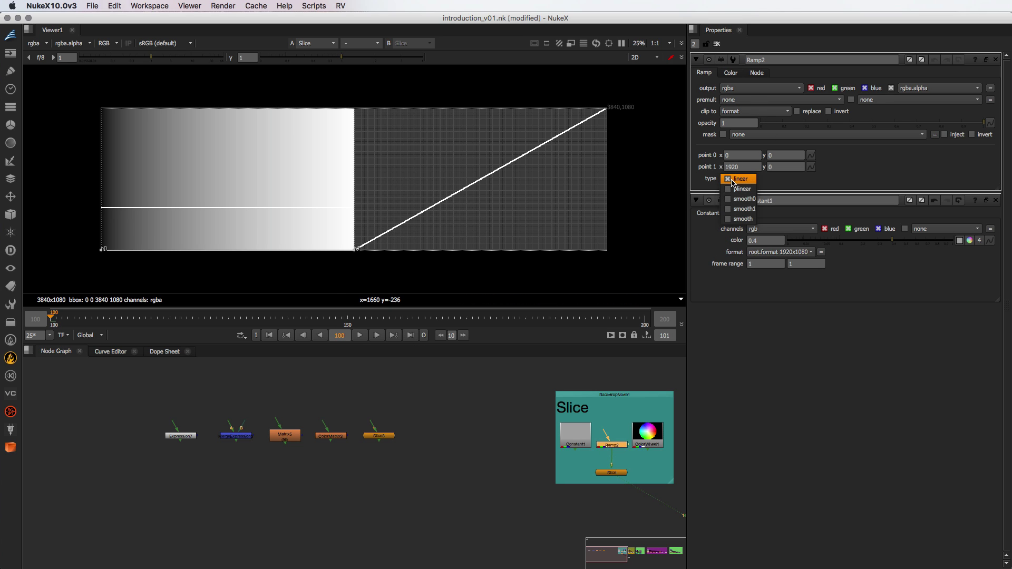
{"action": "left_click", "coordinate": [737, 189]}
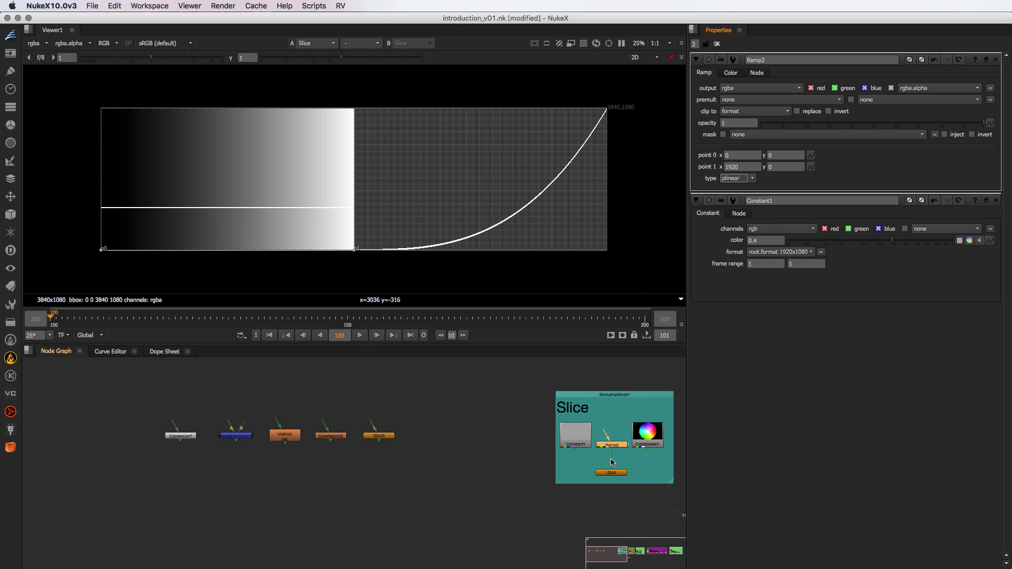
Feed ColorWheel1 into the Slice node and open Slice's properties to see the RGB curves
{"action": "left_click_drag", "start_coordinate": [613, 460], "coordinate": [648, 442]}
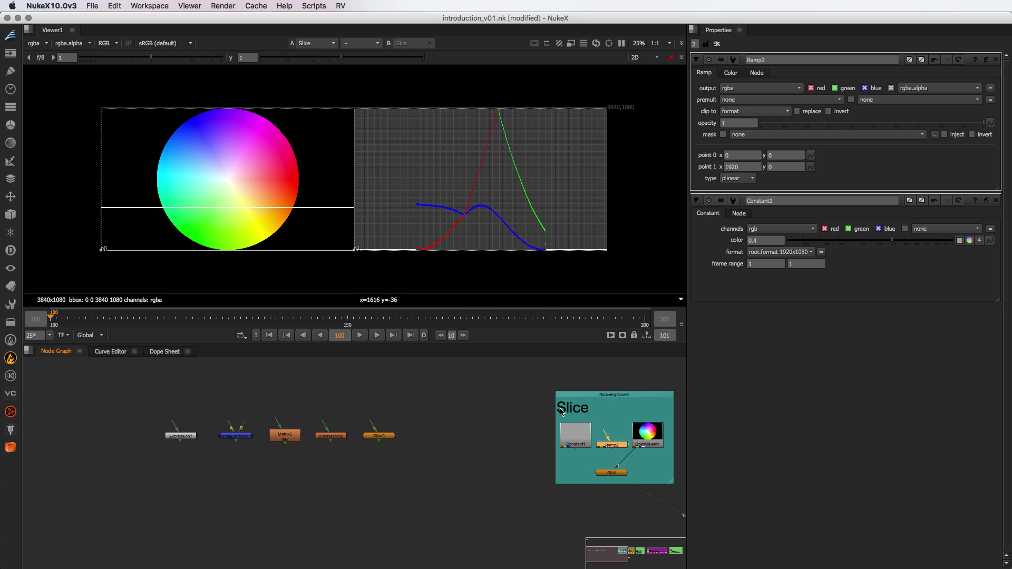
{"action": "left_click", "coordinate": [618, 473]}
{"action": "double_click", "coordinate": [618, 473]}
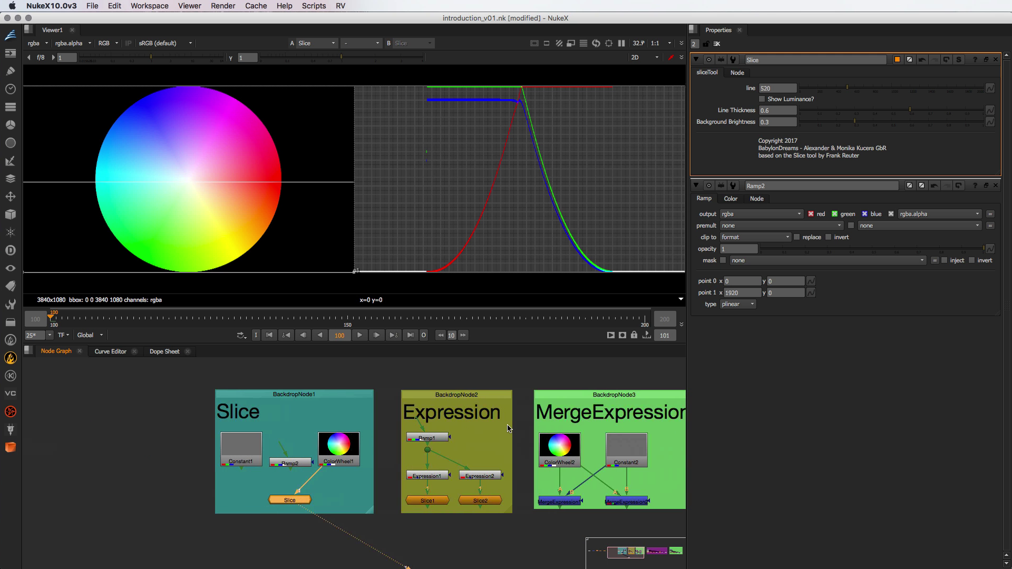
View the Ramp1 gradient from the Expression backdrop
{"action": "left_click", "coordinate": [508, 427]}
{"action": "left_click", "coordinate": [425, 439]}
{"action": "key", "text": "1"}
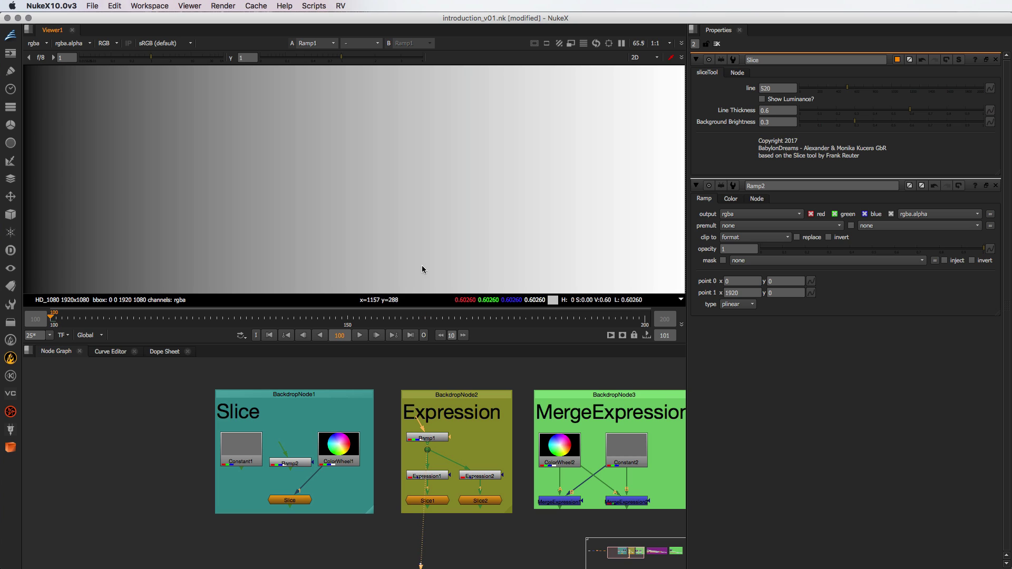
Open Expression1's properties and highlight the 0.25 offset in its red+0.25 expression
{"action": "key", "text": "minus"}
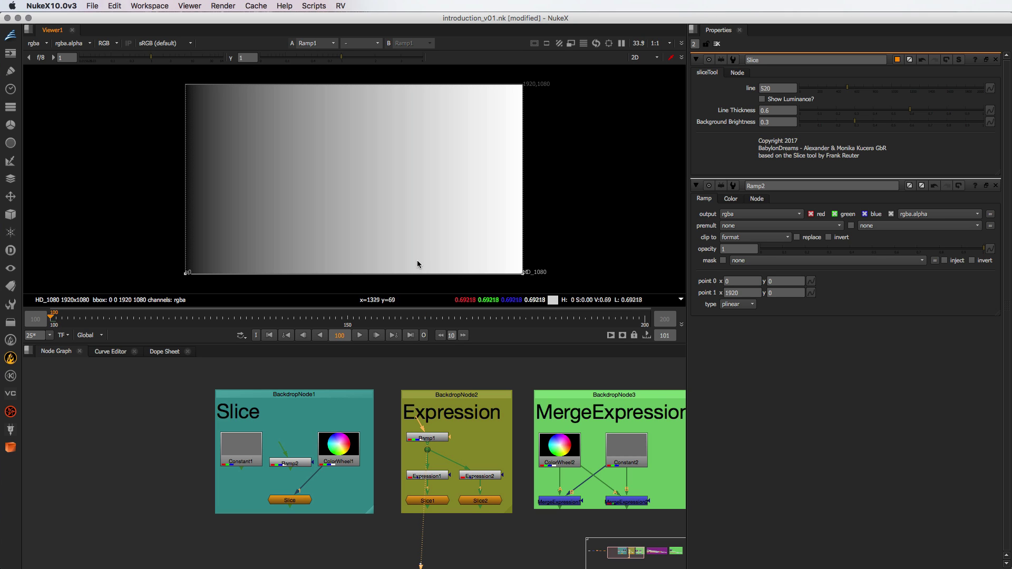
{"action": "double_click", "coordinate": [436, 477]}
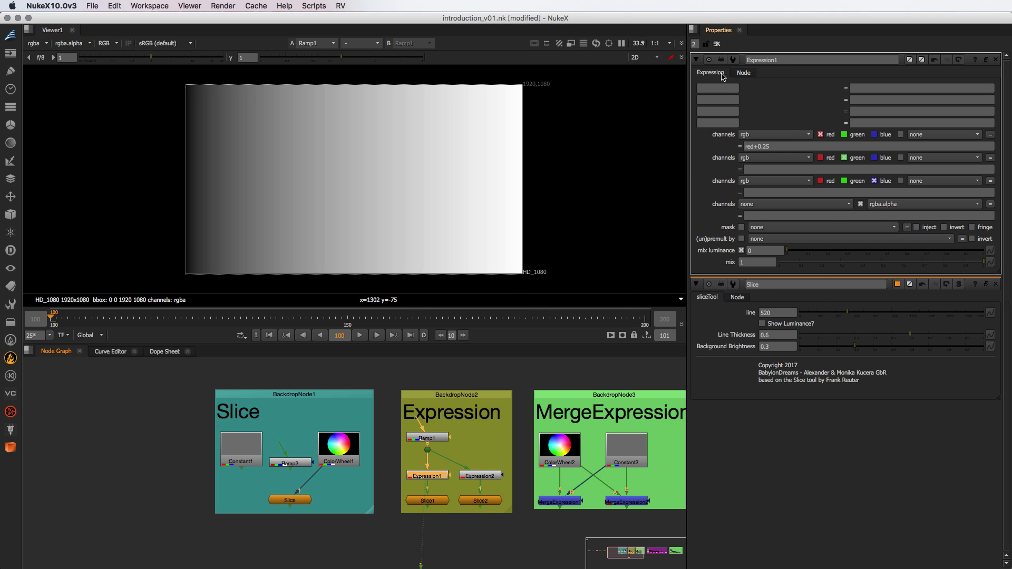
{"action": "left_click", "coordinate": [788, 143]}
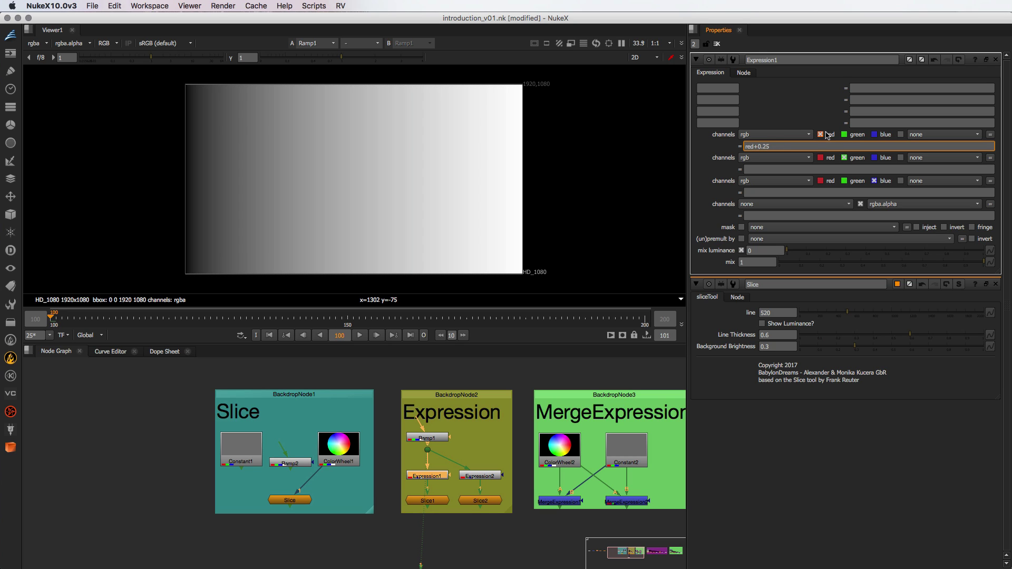
{"action": "left_click_drag", "start_coordinate": [778, 147], "coordinate": [721, 147]}
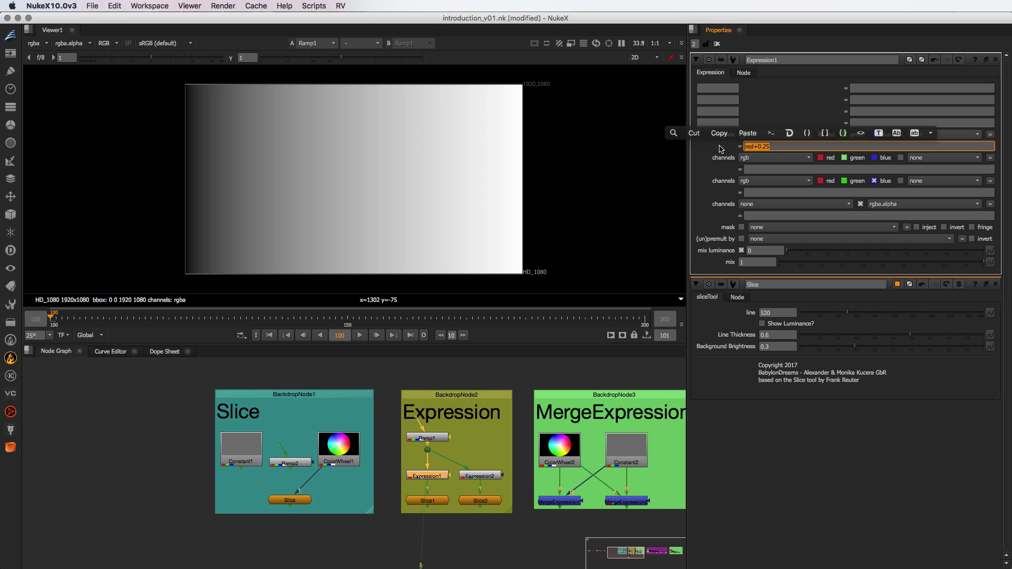
{"action": "left_click", "coordinate": [746, 148]}
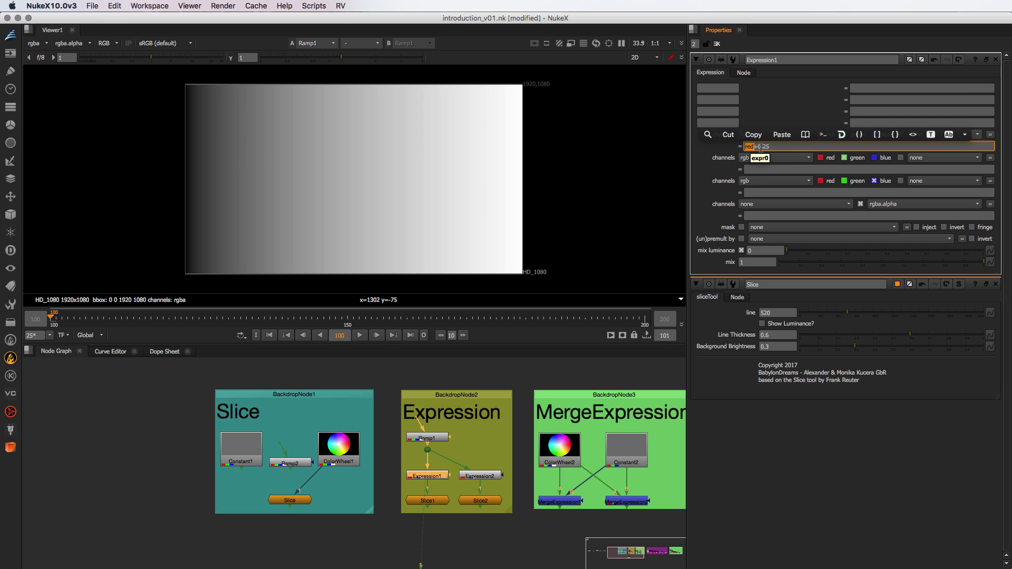
{"action": "double_click", "coordinate": [763, 147]}
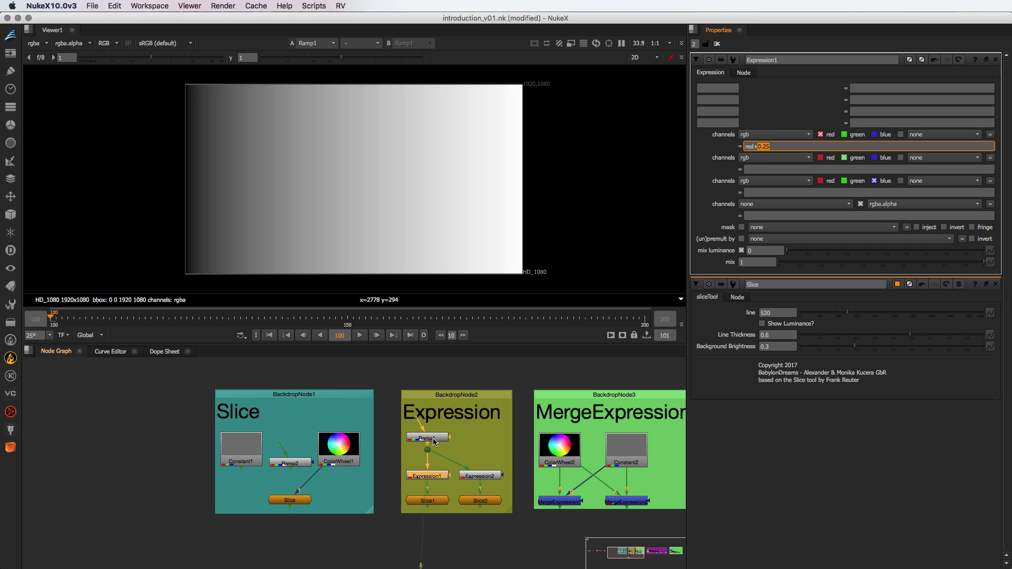
View Expression1, toggle it off and on, and show Slice1's graph with red lifted 0.25
{"action": "key", "text": "1"}
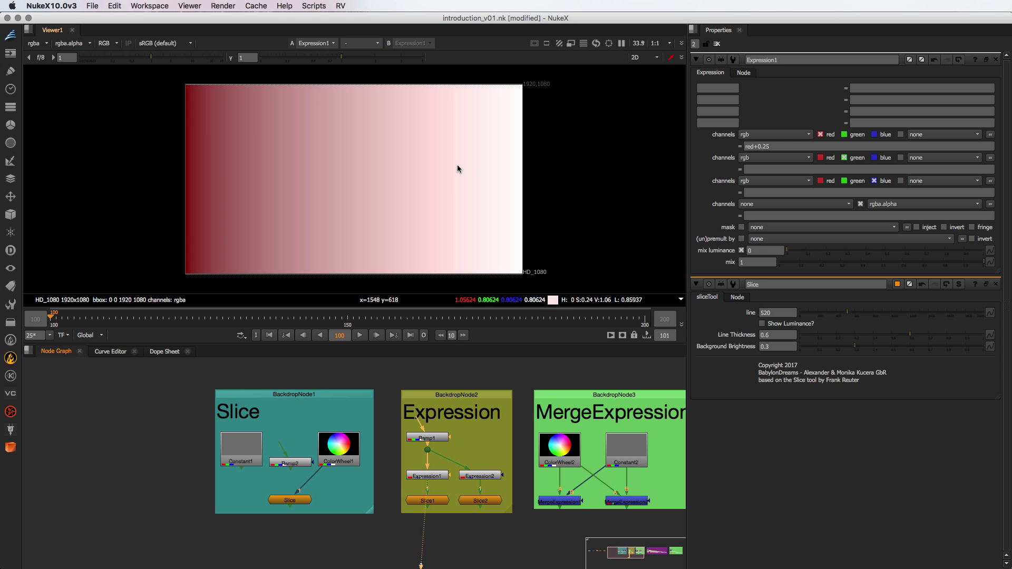
{"action": "left_click", "coordinate": [436, 476]}
{"action": "key", "text": "d"}
{"action": "left_click", "coordinate": [435, 501]}
{"action": "key", "text": "1"}
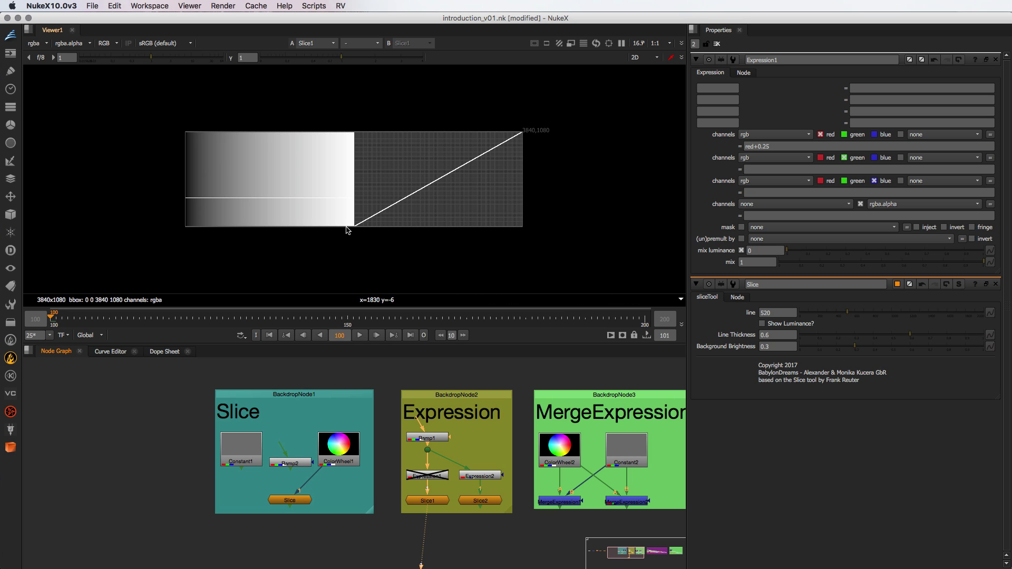
{"action": "left_click", "coordinate": [432, 477]}
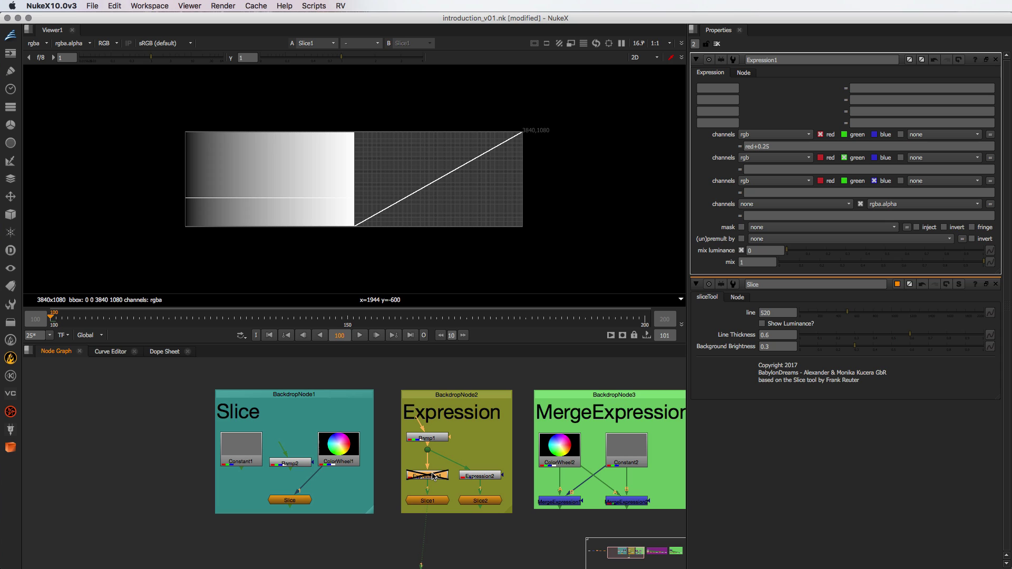
{"action": "key", "text": "d"}
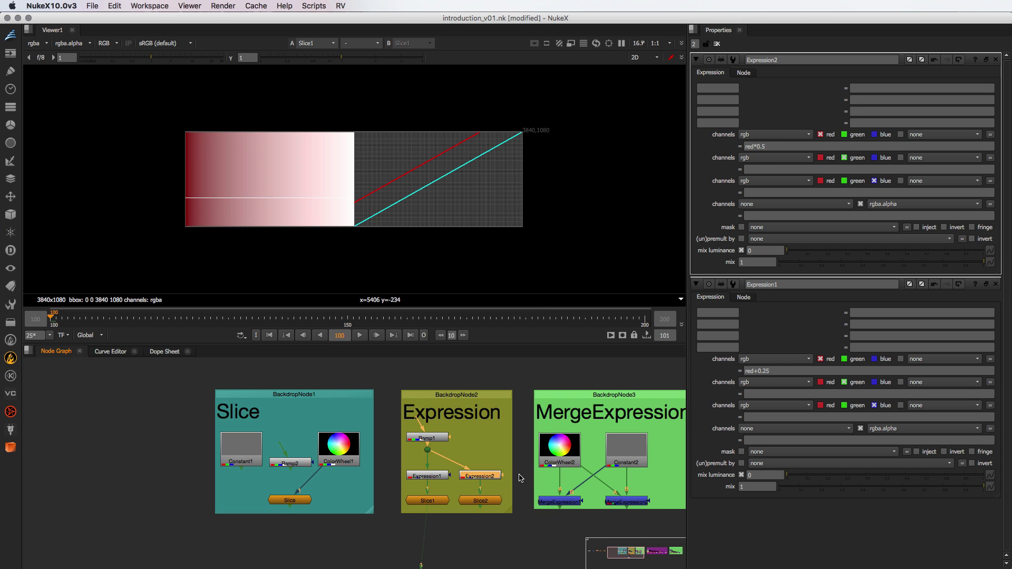
Compare the original Ramp1 image with Expression2's cyan-tinted output
{"action": "left_click", "coordinate": [424, 439]}
{"action": "key", "text": "1"}
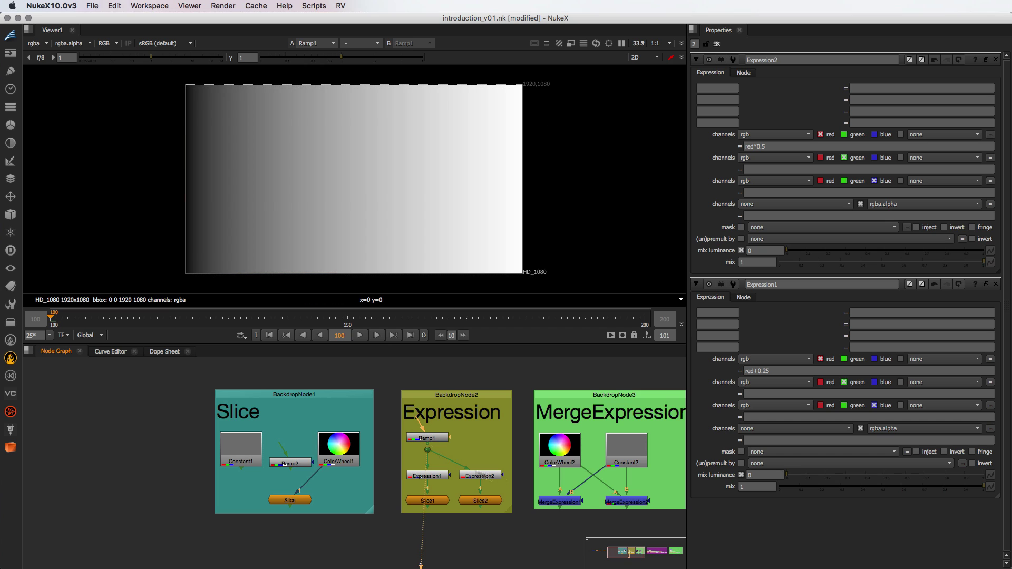
{"action": "left_click", "coordinate": [483, 477]}
{"action": "key", "text": "1"}
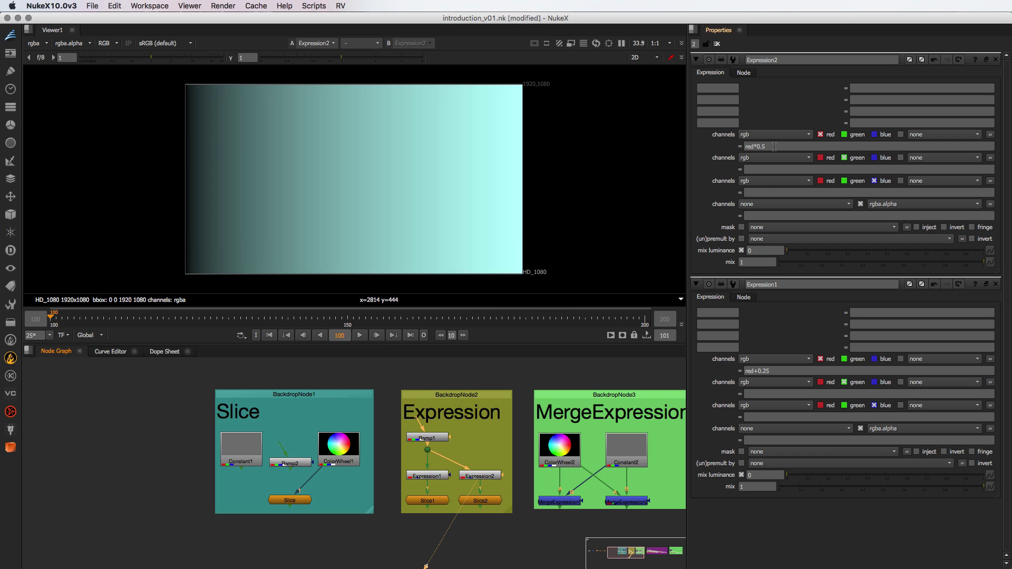
View the Slice2 graph, where Expression2's red*0.5 halves the red slope
{"action": "left_click_drag", "start_coordinate": [770, 146], "coordinate": [727, 146]}
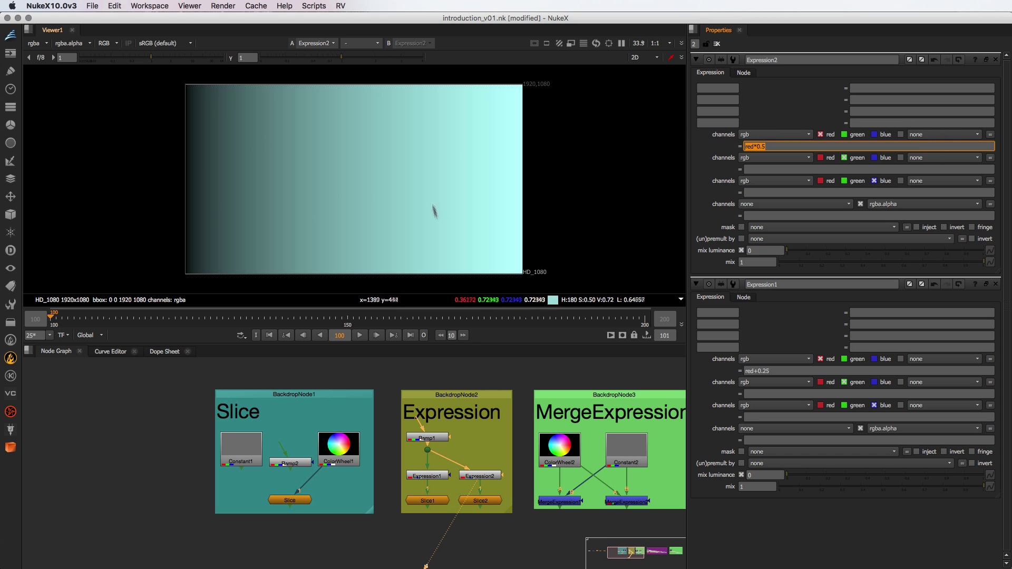
{"action": "left_click", "coordinate": [481, 501]}
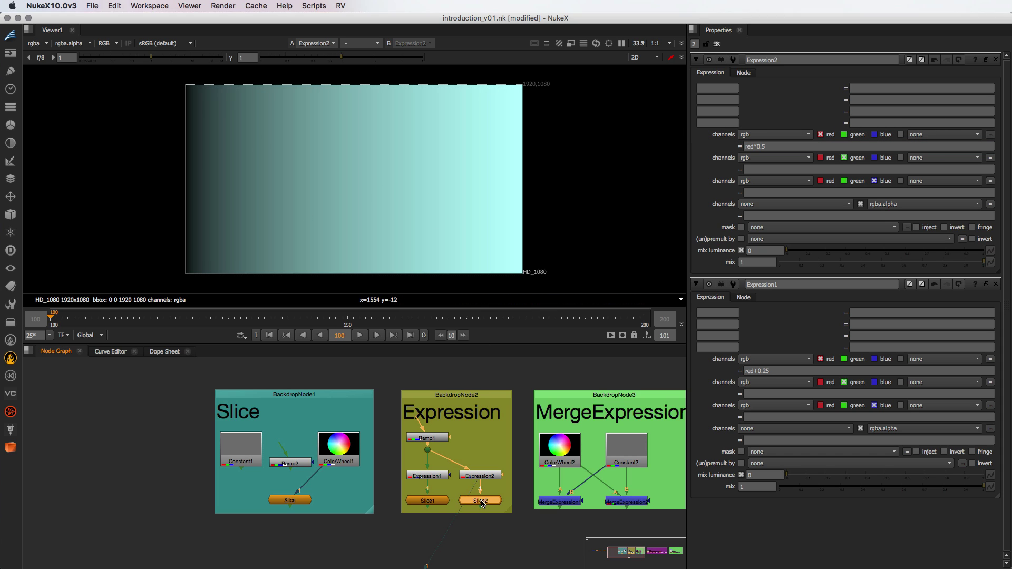
{"action": "key", "text": "1"}
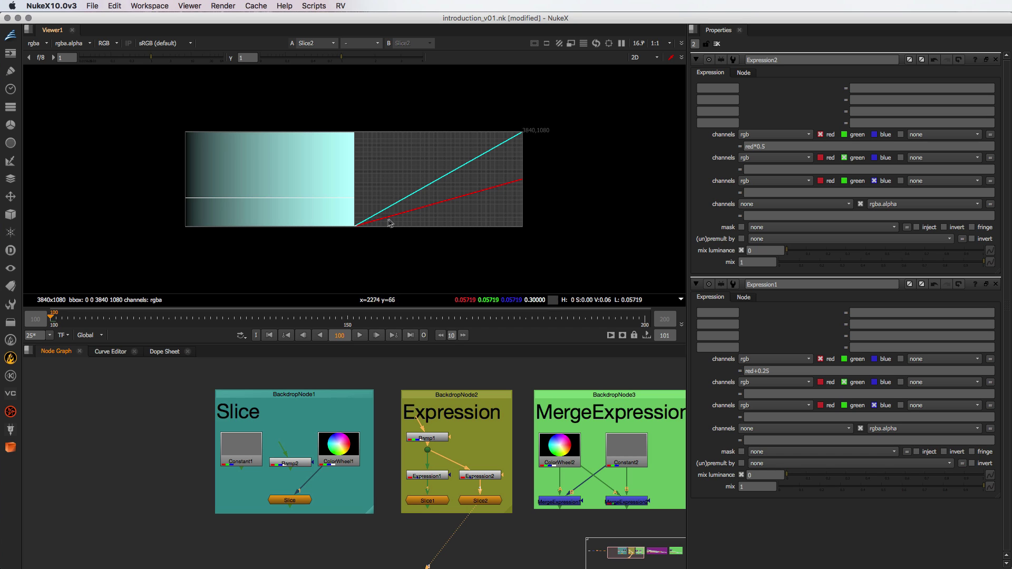
{"action": "left_click", "coordinate": [771, 146]}
{"action": "key", "text": "super+Tab"}
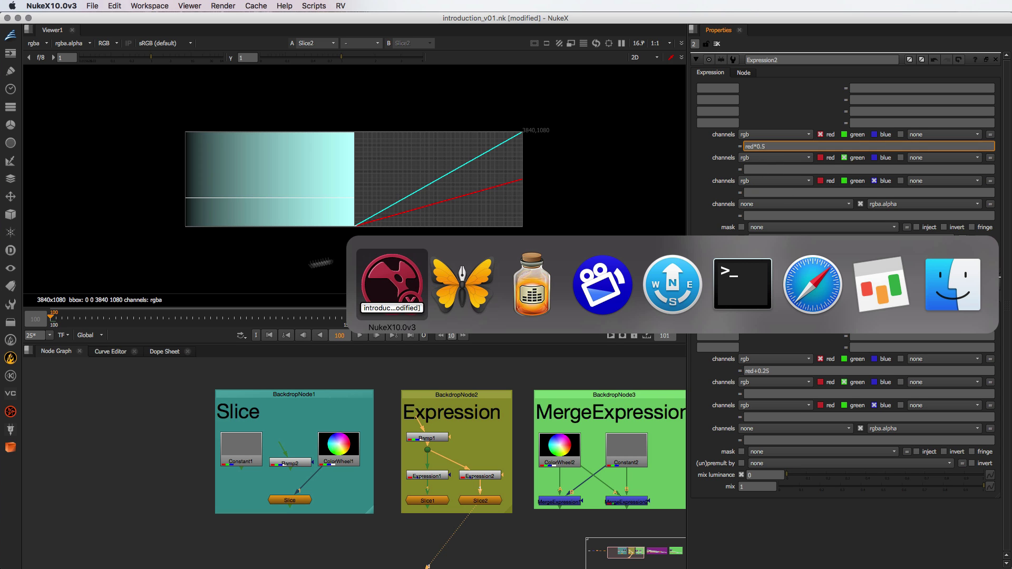
Locate sin (x) and pow (x, y) in the Nuke help's math functions table, then return to NukeX
{"action": "left_click", "coordinate": [812, 285]}
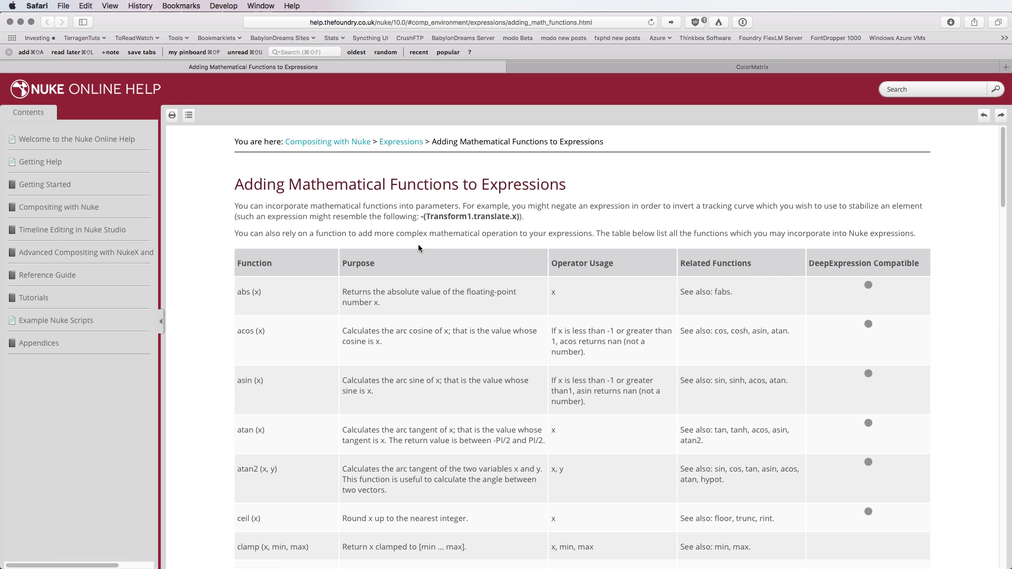
{"action": "scroll", "coordinate": [418, 245], "scroll_direction": "down", "scroll_amount": 2}
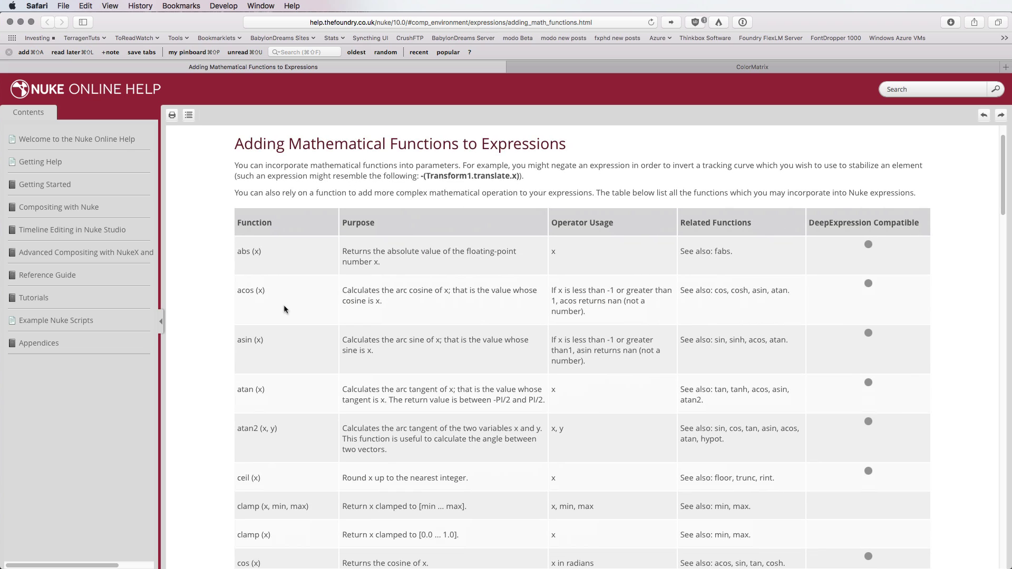
{"action": "scroll", "coordinate": [285, 309], "scroll_direction": "down", "scroll_amount": 10}
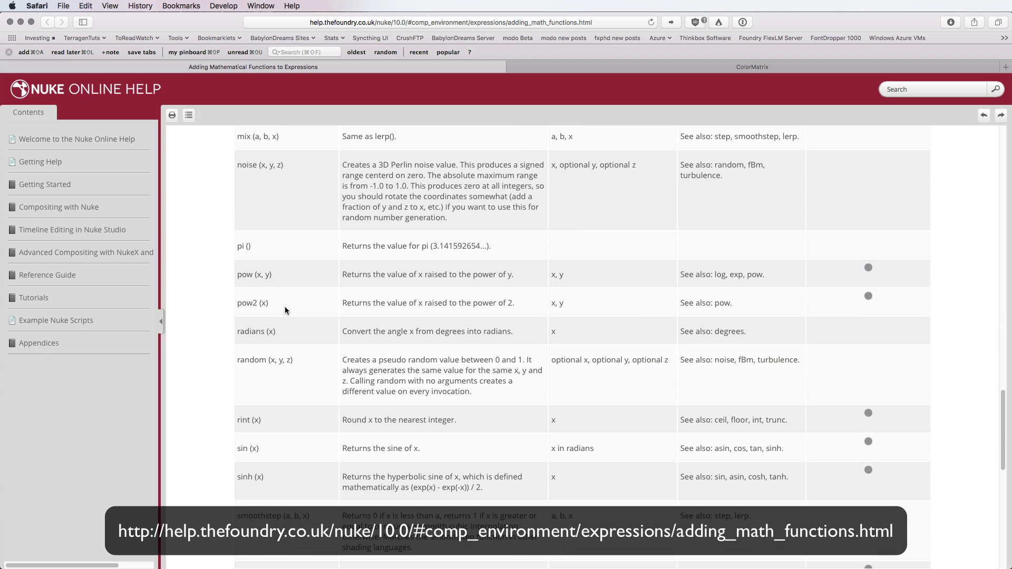
{"action": "scroll", "coordinate": [284, 310], "scroll_direction": "down", "scroll_amount": 7}
{"action": "scroll", "coordinate": [239, 298], "scroll_direction": "up", "scroll_amount": 3}
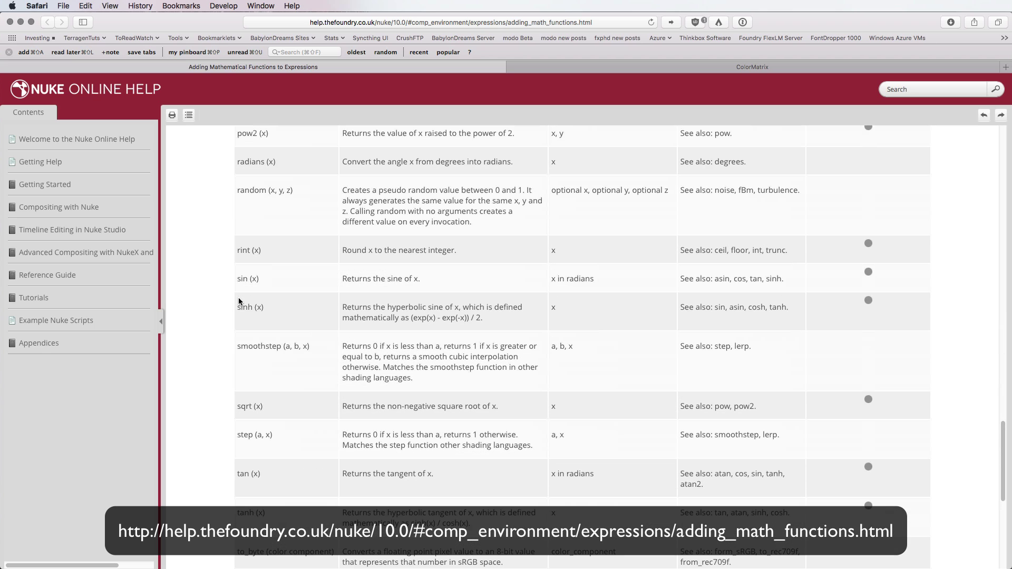
{"action": "left_click_drag", "start_coordinate": [236, 279], "coordinate": [272, 277]}
{"action": "scroll", "coordinate": [280, 362], "scroll_direction": "up", "scroll_amount": 4}
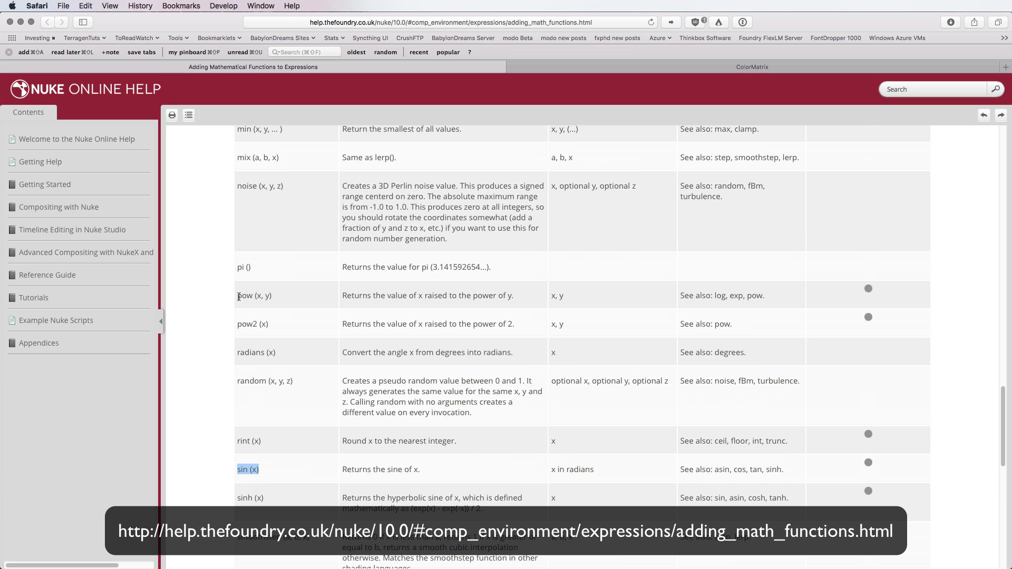
{"action": "left_click_drag", "start_coordinate": [236, 295], "coordinate": [274, 298]}
{"action": "key", "text": "super+Tab"}
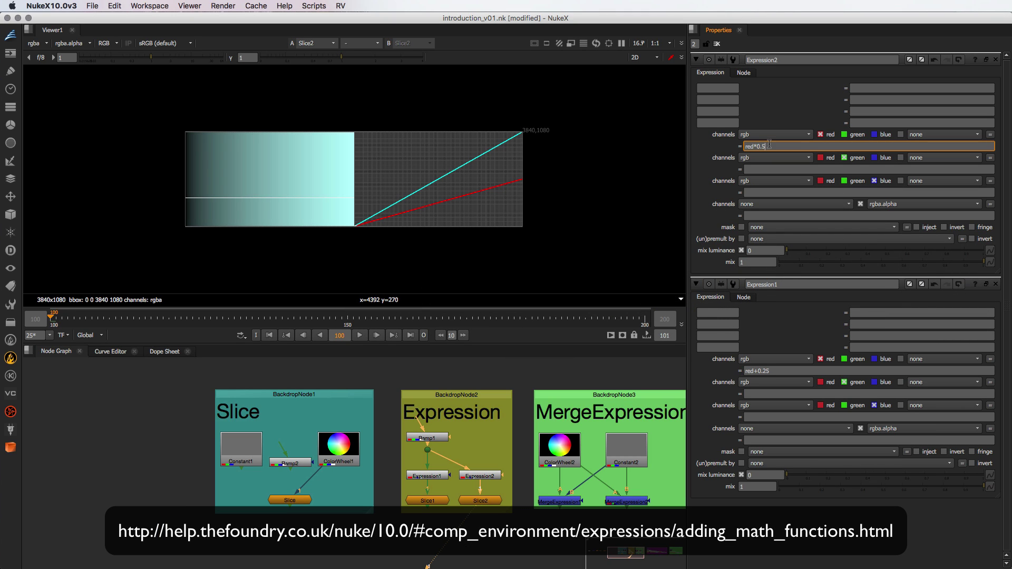
Replace Expression2's red*0.5 with pow(red,2), then change it to pow(red,0.4555)
{"action": "left_click_drag", "start_coordinate": [768, 146], "coordinate": [741, 147]}
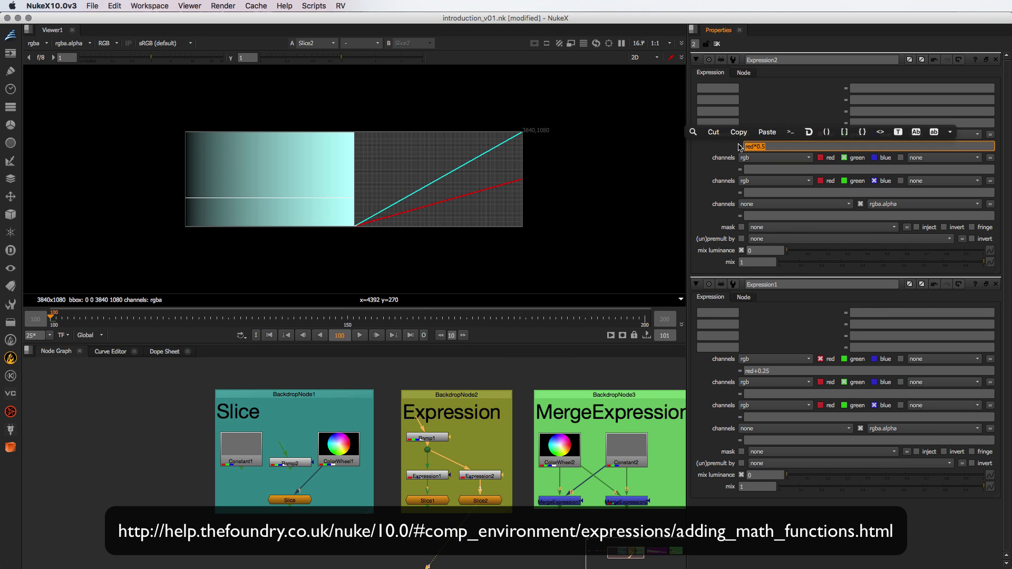
{"action": "type", "text": "pow(red,2"}
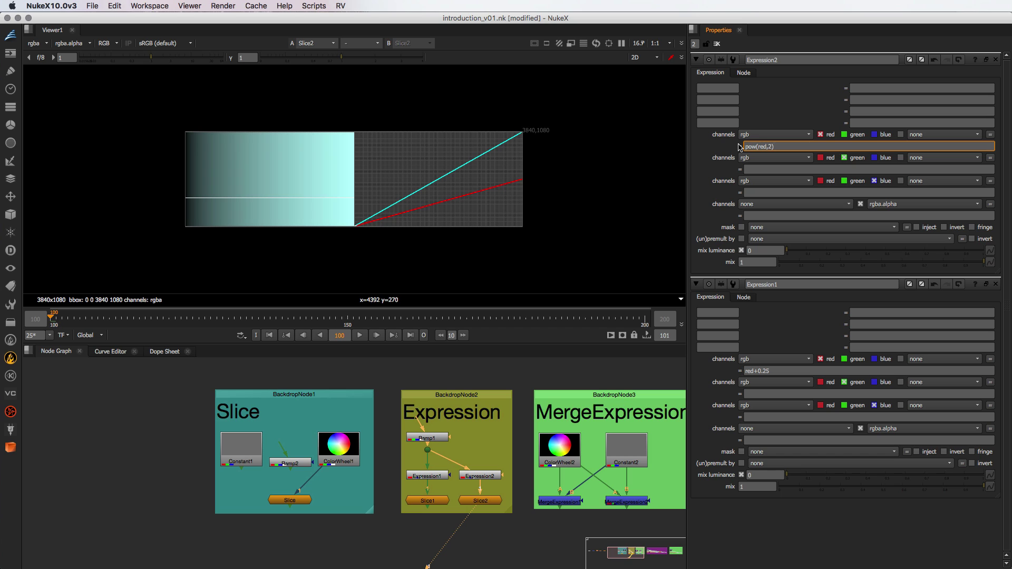
{"action": "key", "text": "Return"}
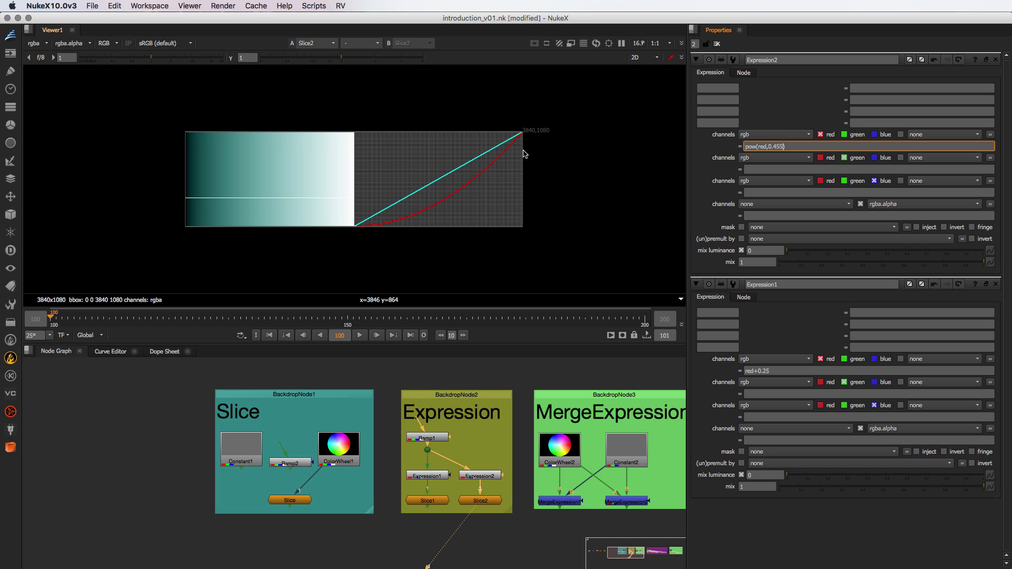
{"action": "key", "text": "Return"}
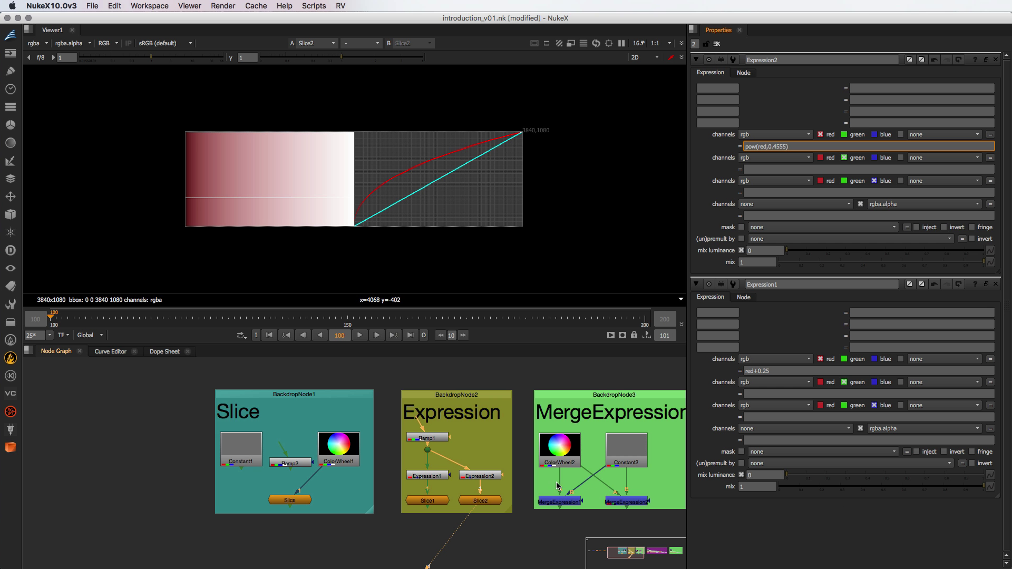
Open MergeExpression1's properties in the Matrix backdrop and inspect its Ared expression
{"action": "middle_click_drag", "start_coordinate": [580, 488], "coordinate": [477, 471]}
{"action": "left_click", "coordinate": [458, 441]}
{"action": "double_click", "coordinate": [455, 485]}
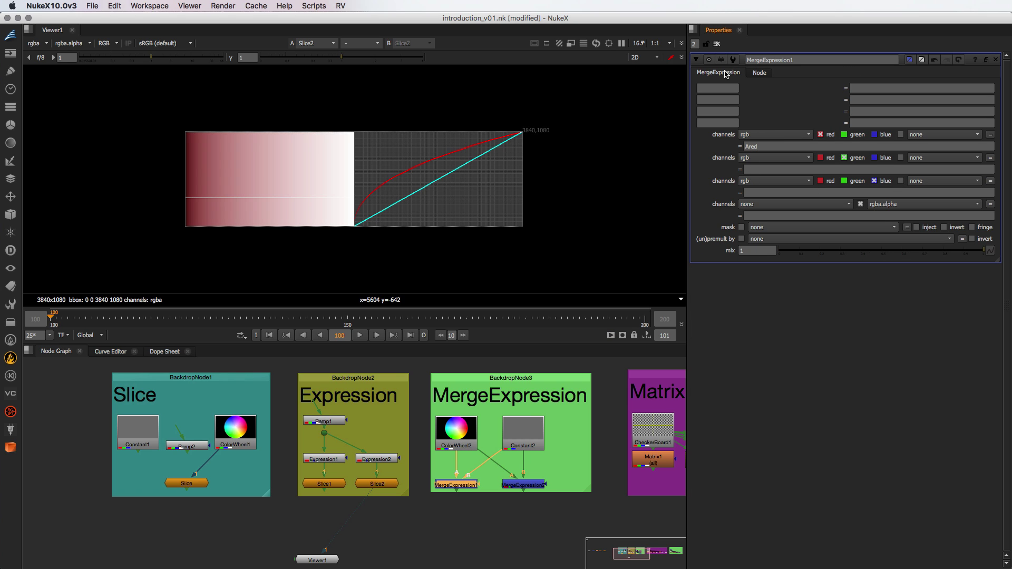
{"action": "left_click", "coordinate": [760, 146]}
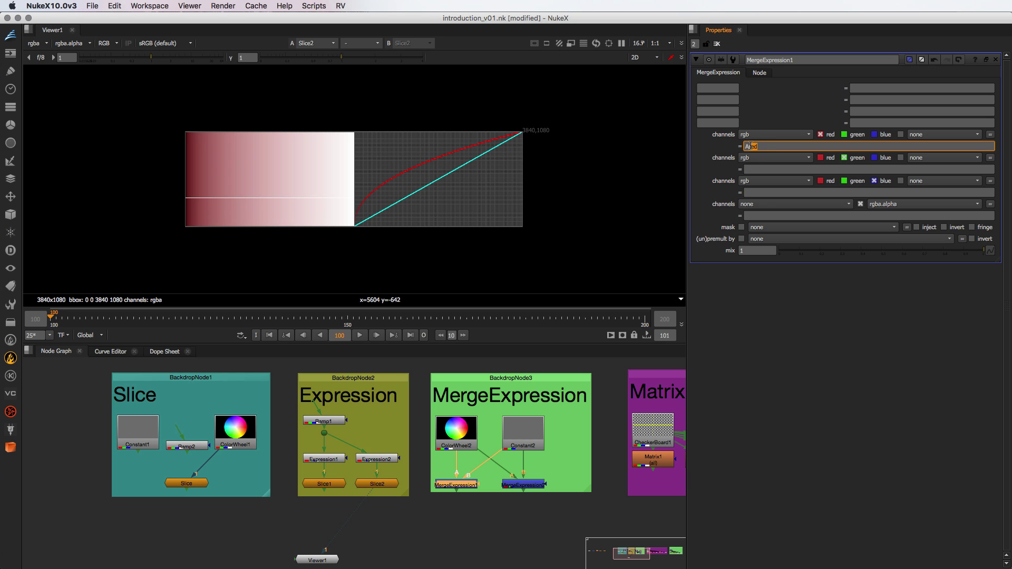
{"action": "key", "text": "super+a"}
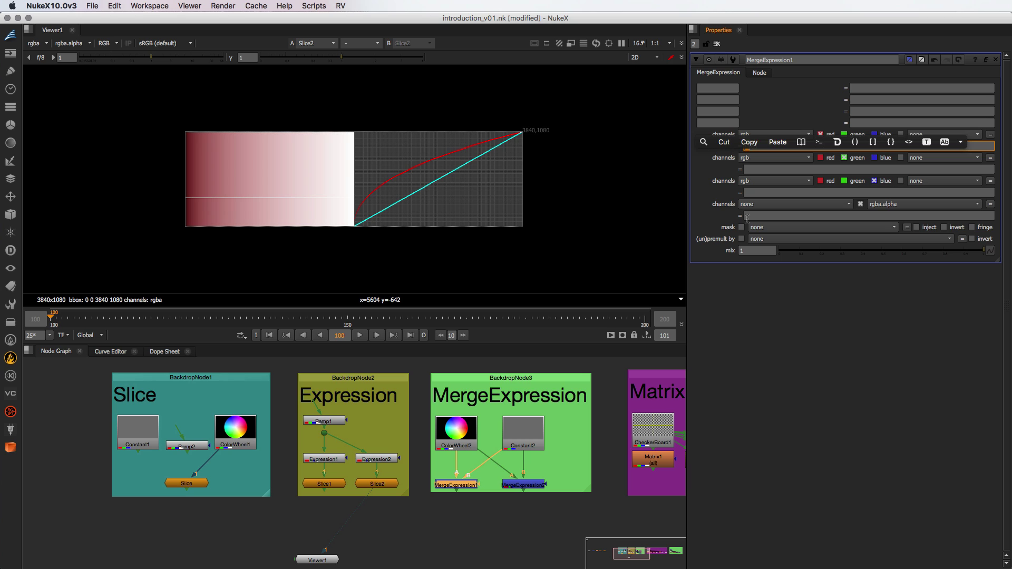
{"action": "left_click", "coordinate": [537, 467]}
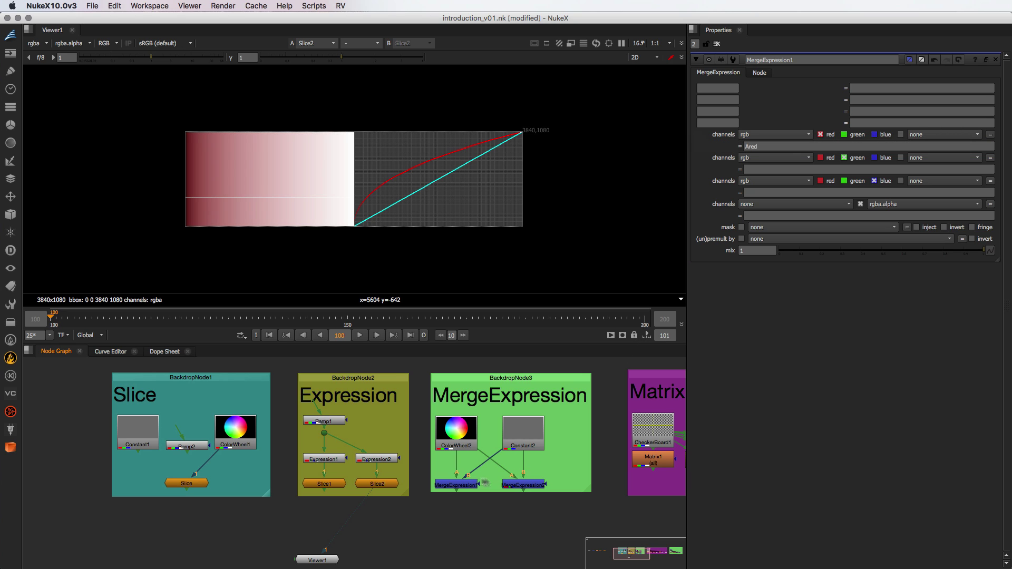
View MergeExpression1, disable it to compare with its input, then re-enable it
{"action": "left_click", "coordinate": [459, 486]}
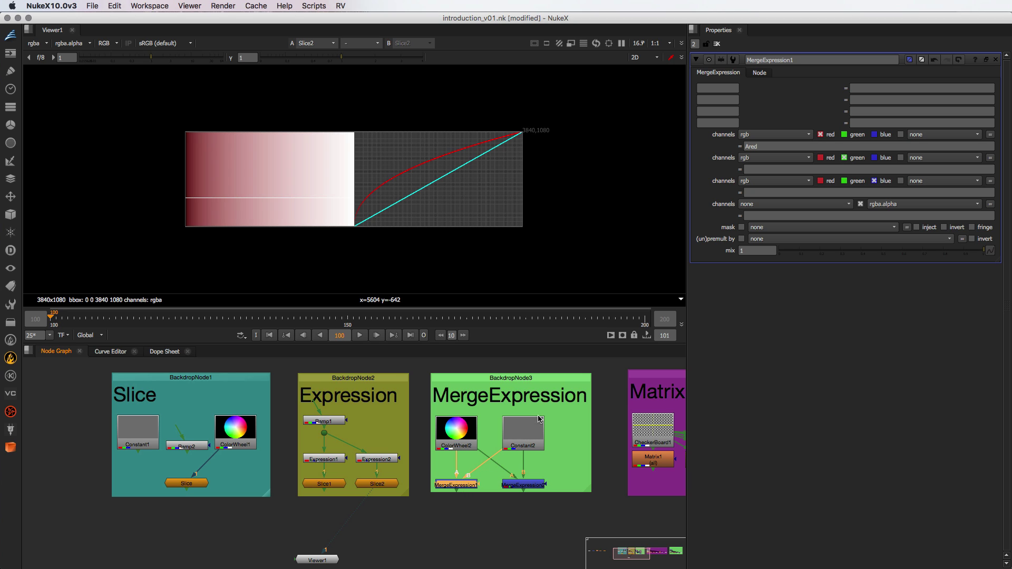
{"action": "key", "text": "1"}
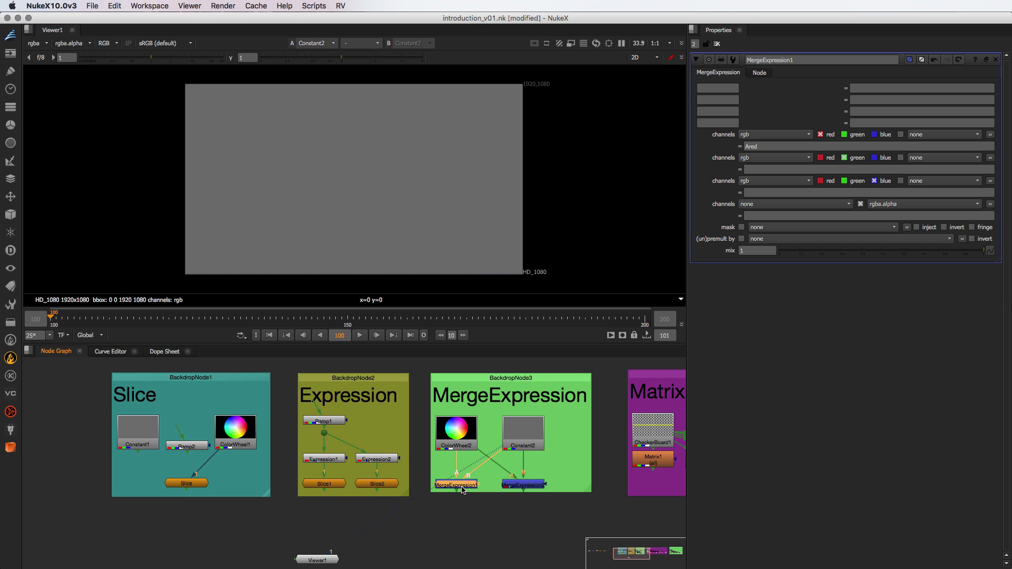
{"action": "key", "text": "d"}
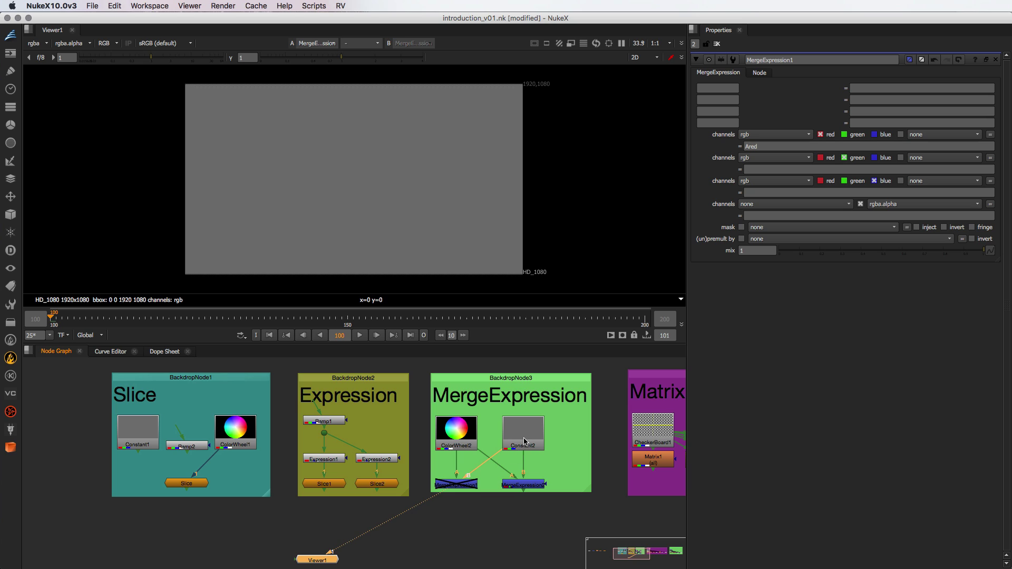
{"action": "key", "text": "1"}
{"action": "left_click", "coordinate": [462, 485]}
{"action": "key", "text": "d"}
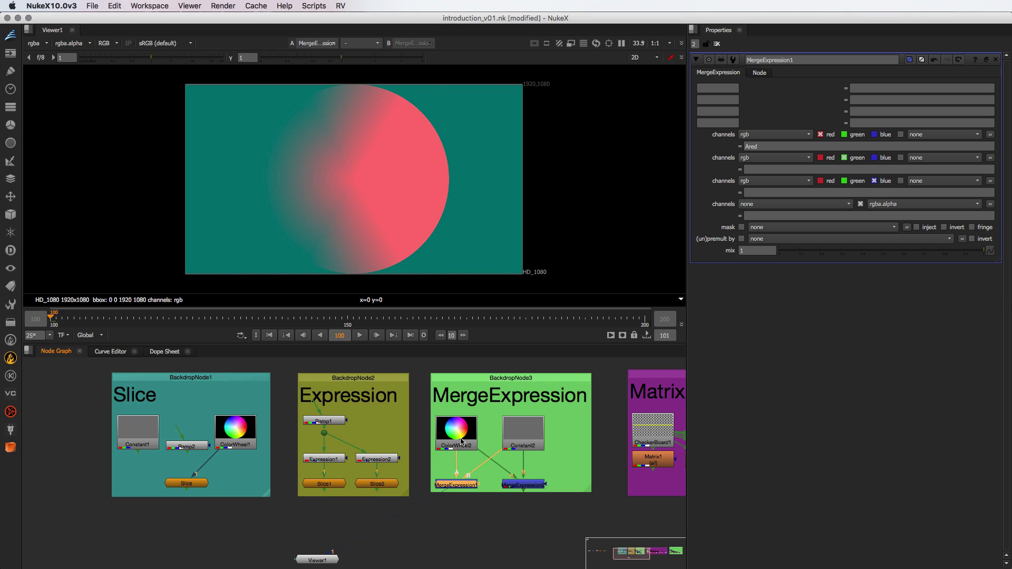
Show only the red channel of MergeExpression1's result, a white-shaded disc on black
{"action": "key", "text": "r"}
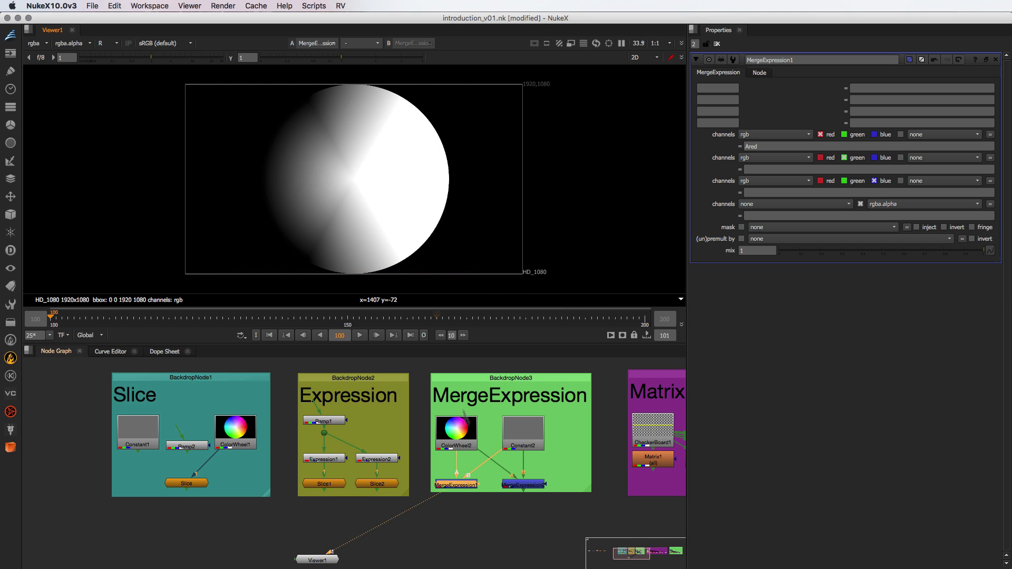
{"action": "key", "text": "1"}
{"action": "left_click", "coordinate": [470, 486]}
{"action": "key", "text": "1"}
{"action": "left_click", "coordinate": [763, 146]}
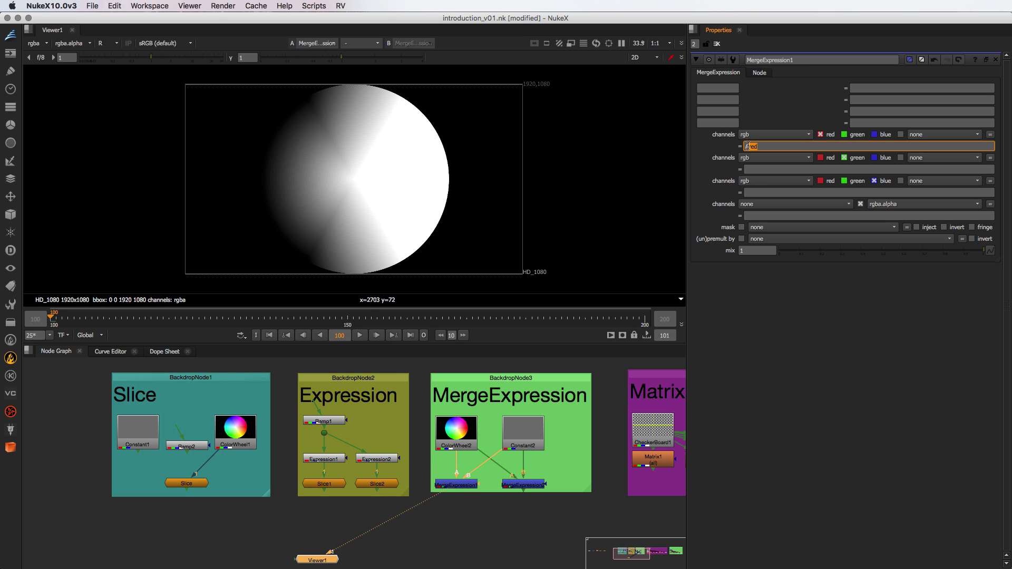
{"action": "right_click", "coordinate": [747, 147]}
{"action": "key", "text": "Escape"}
Open MergeExpression2's settings and select its Ared+Bred red expression
{"action": "left_click", "coordinate": [459, 486]}
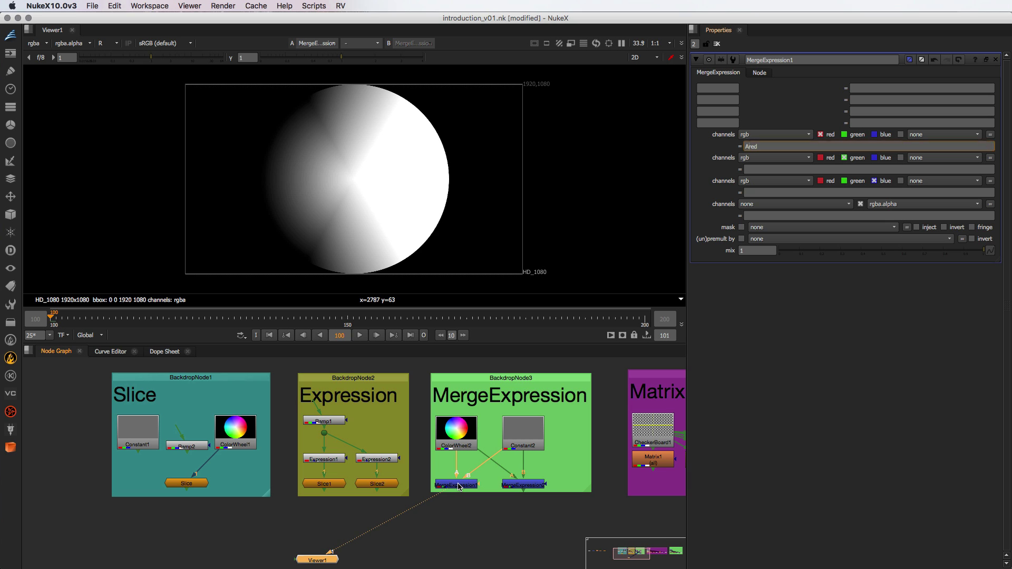
{"action": "double_click", "coordinate": [510, 485]}
{"action": "left_click_drag", "start_coordinate": [787, 148], "coordinate": [744, 147]}
{"action": "right_click", "coordinate": [747, 148]}
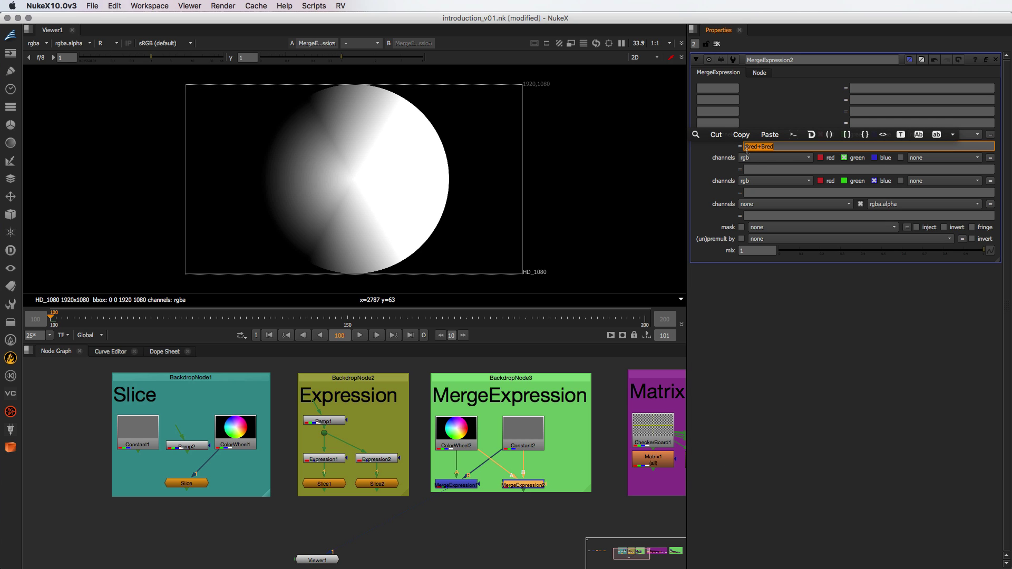
View Constant2, ColorWheel2 and the merge in full RGB, then edit the red expression to pow(Ared,2)+Bred
{"action": "key", "text": "1"}
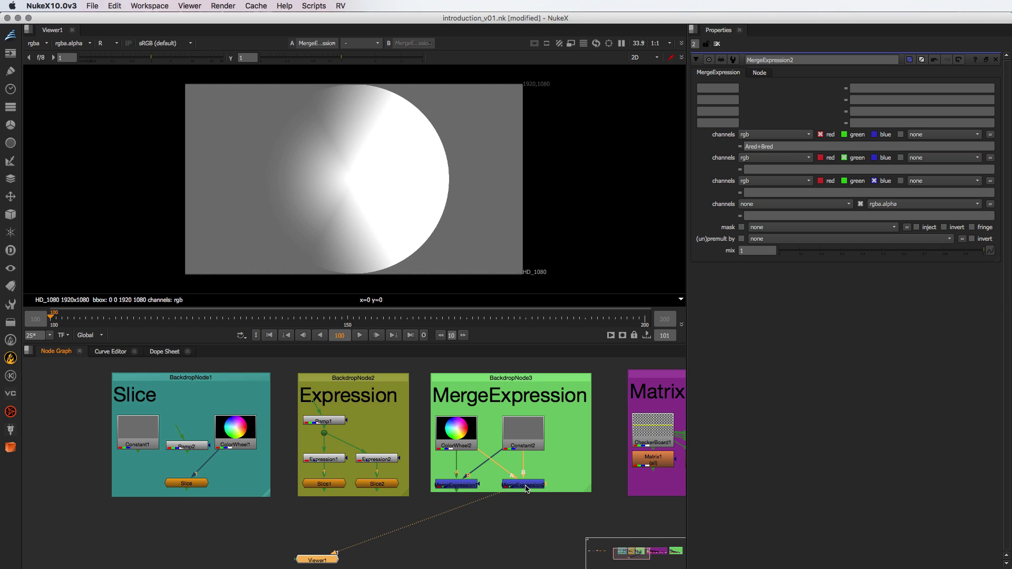
{"action": "left_click", "coordinate": [530, 436]}
{"action": "key", "text": "1"}
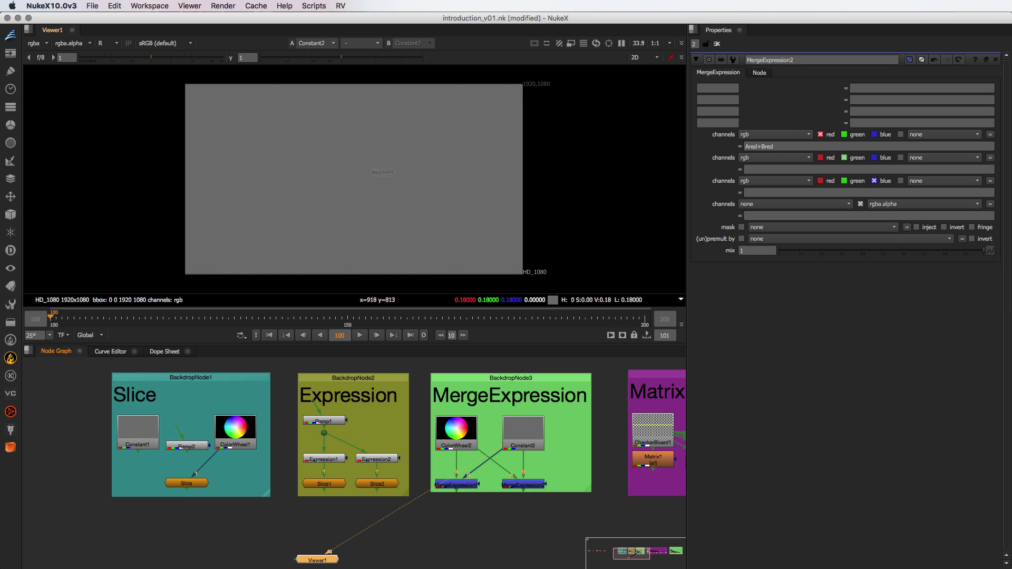
{"action": "left_click", "coordinate": [463, 427]}
{"action": "key", "text": "1"}
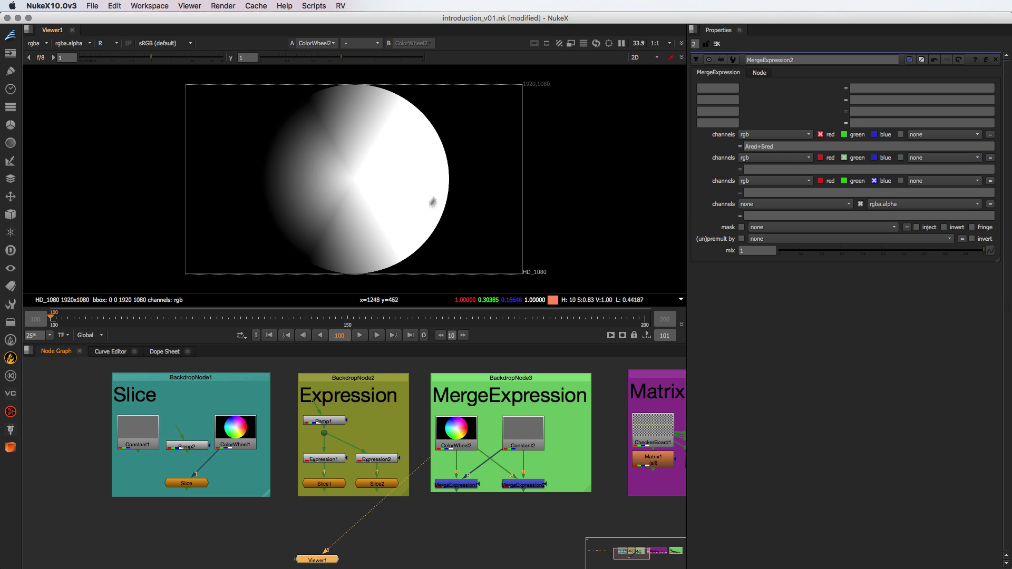
{"action": "left_click", "coordinate": [525, 485]}
{"action": "key", "text": "1"}
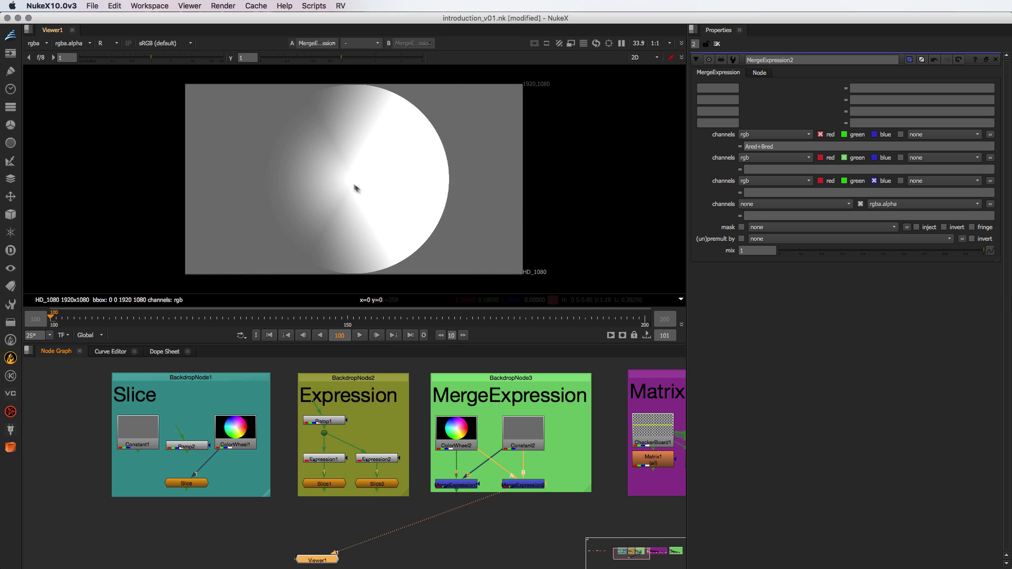
{"action": "key", "text": "r"}
{"action": "left_click", "coordinate": [786, 146]}
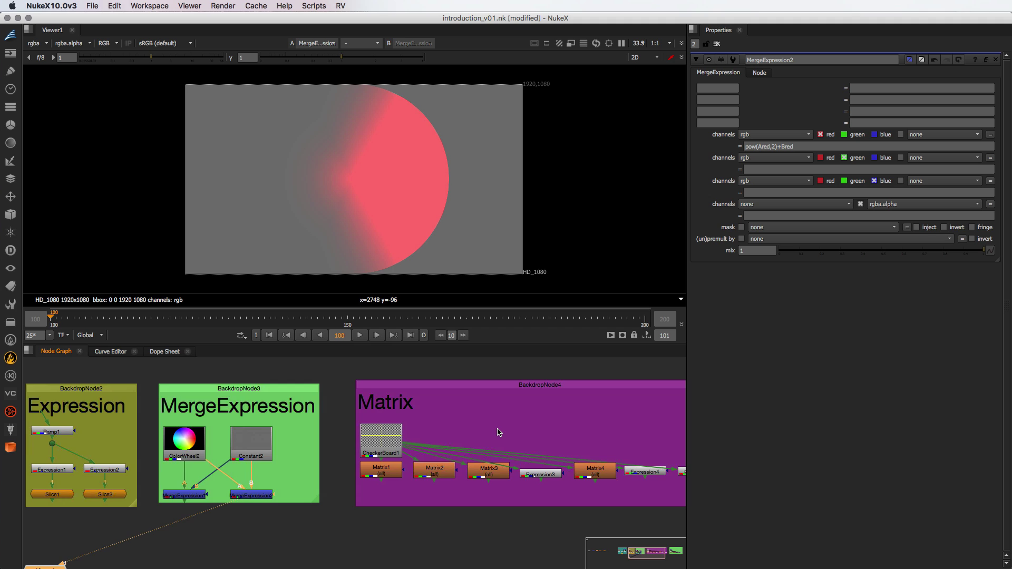
Add a Matrix node with a 3×3 kernel and close MergeExpression2's settings
{"action": "mouse_move", "coordinate": [498, 433]}
{"action": "middle_mouse_down"}
{"action": "mouse_move", "coordinate": [390, 432]}
{"action": "mouse_move", "coordinate": [492, 433]}
{"action": "middle_mouse_up"}
{"action": "left_click", "coordinate": [386, 504]}
{"action": "key", "text": "Tab"}
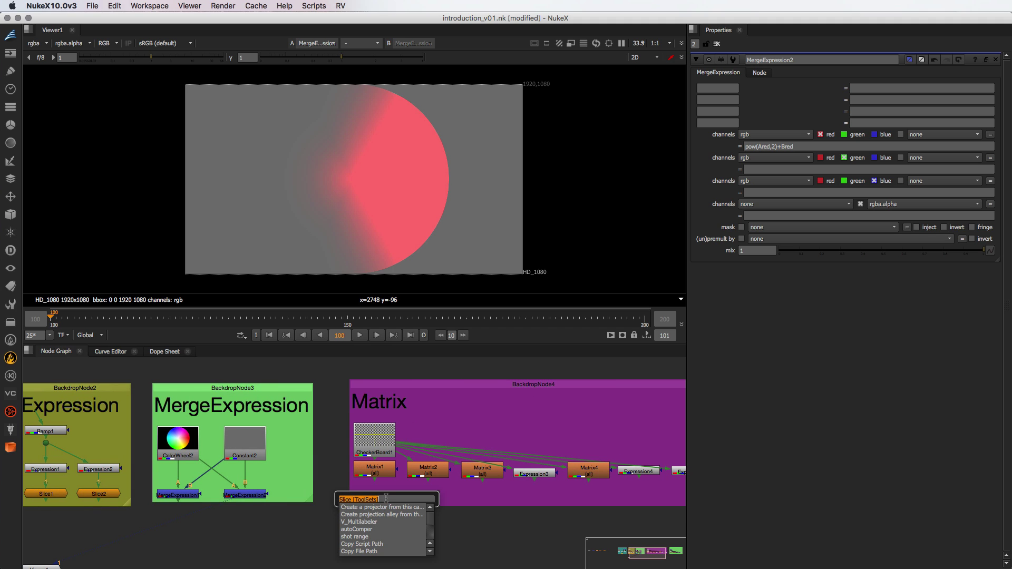
{"action": "type", "text": "matr"}
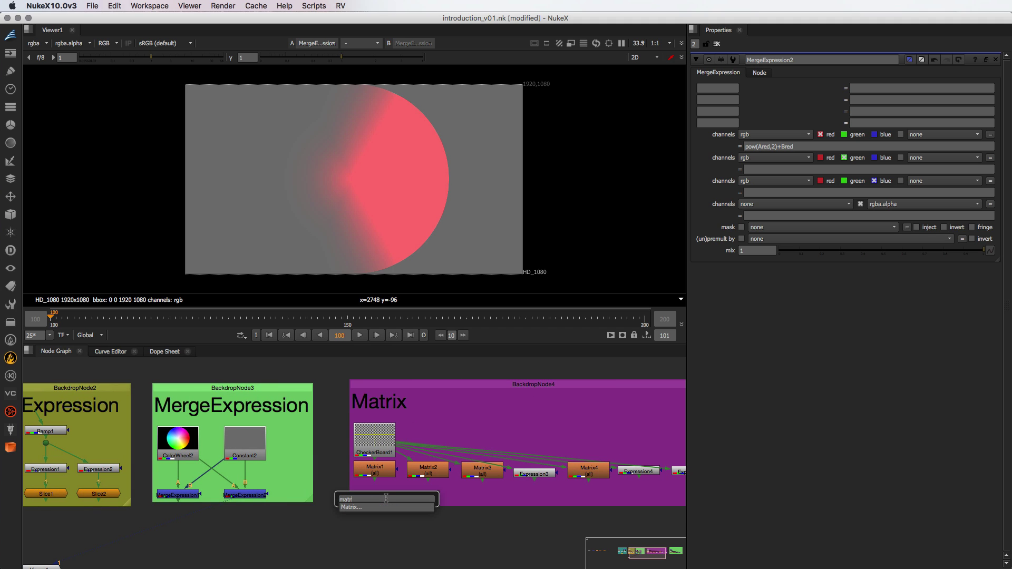
{"action": "key", "text": "Return"}
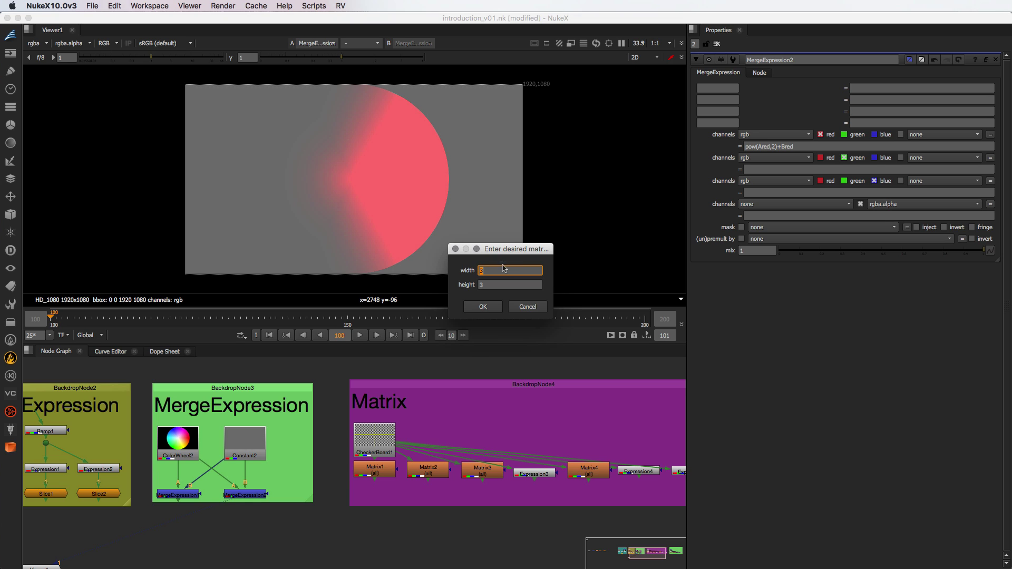
{"action": "left_click", "coordinate": [527, 306]}
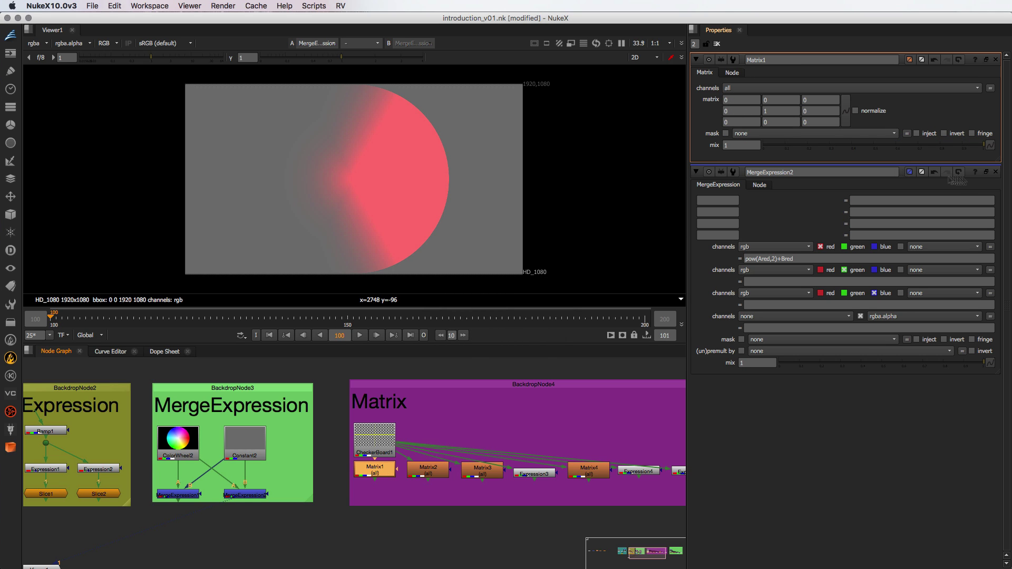
{"action": "left_click", "coordinate": [995, 172]}
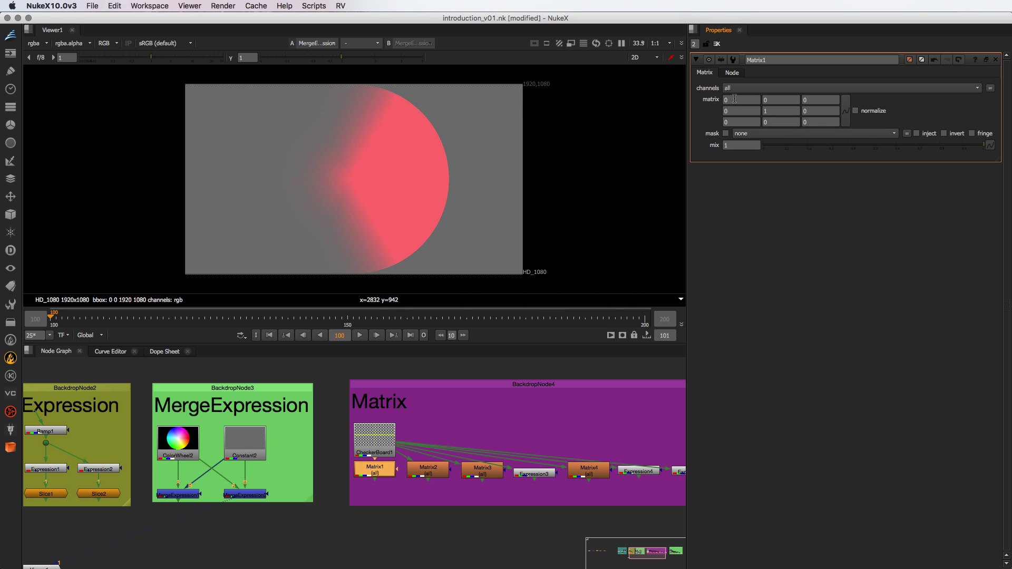
Zoom into CheckerBoard1 in the viewer and sample the pixel at its yellow cross centre
{"action": "left_click", "coordinate": [765, 111]}
{"action": "left_click", "coordinate": [387, 441]}
{"action": "key", "text": "1"}
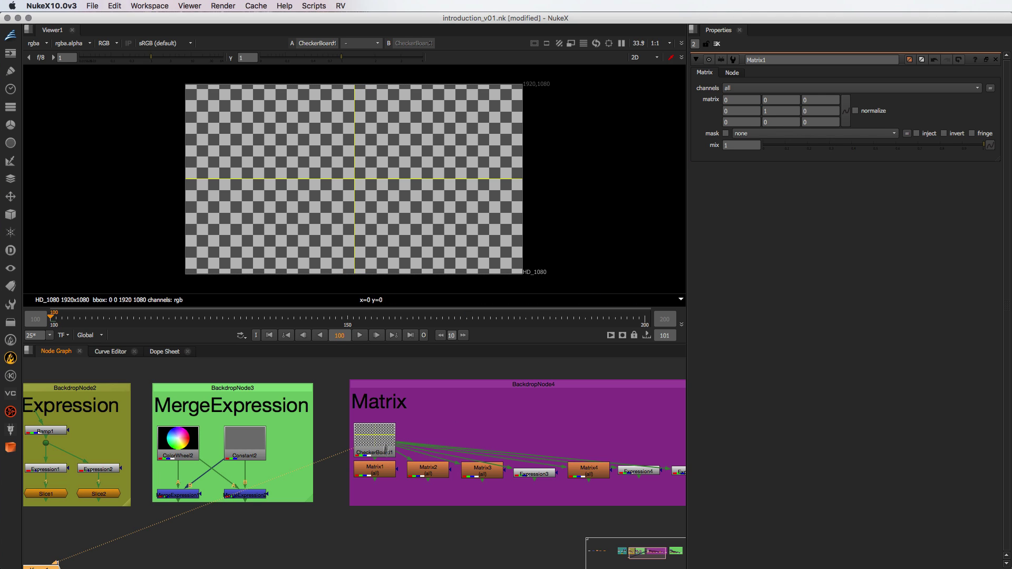
{"action": "scroll", "coordinate": [368, 187], "scroll_direction": "up", "scroll_amount": 10}
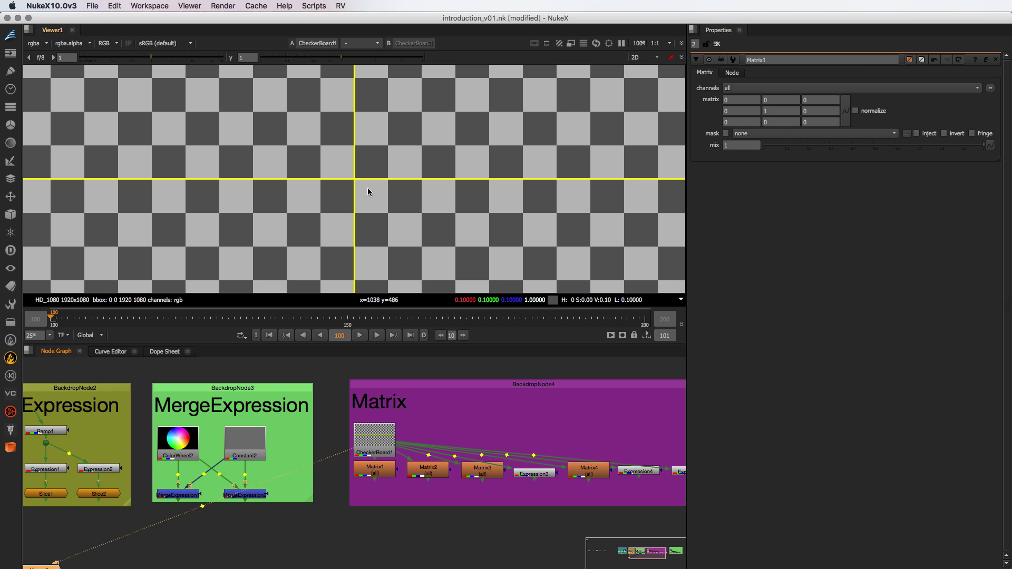
{"action": "scroll", "coordinate": [357, 178], "scroll_direction": "up", "scroll_amount": 1}
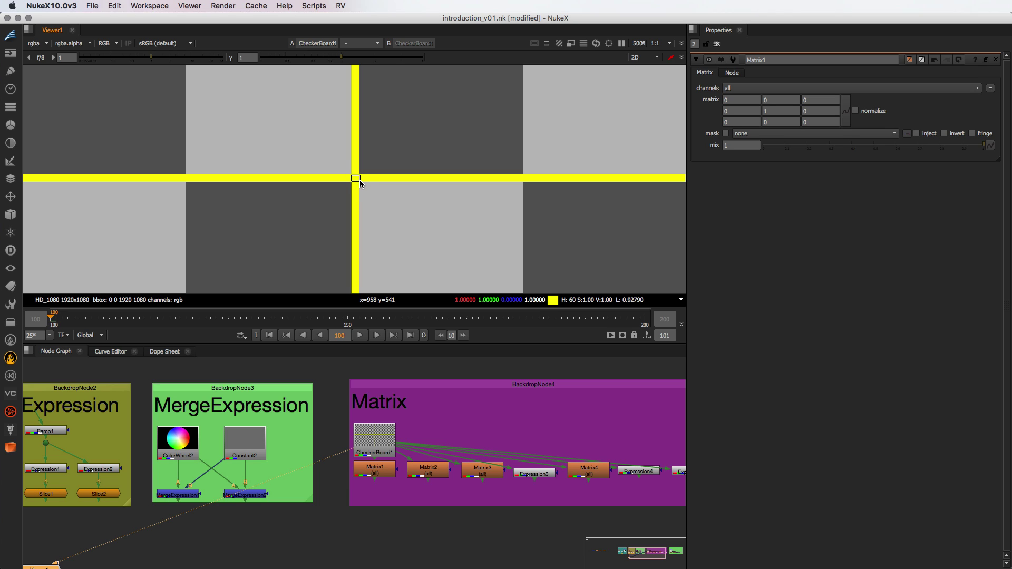
{"action": "left_click", "coordinate": [356, 178], "text": "ctrl"}
{"action": "left_click", "coordinate": [766, 110]}
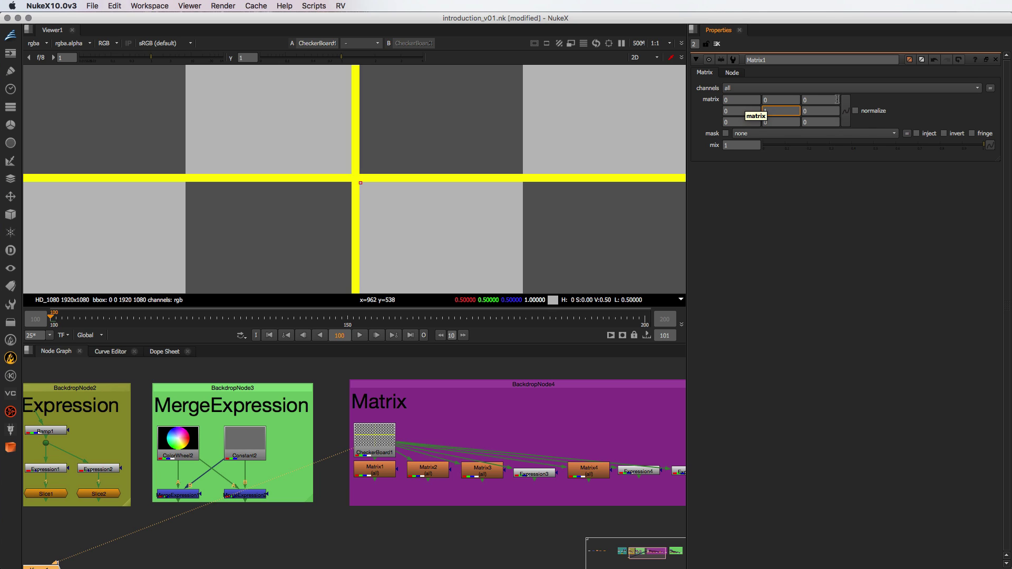
View Matrix1, inspect Matrix2's centre and right-of-centre kernel values, and compare both results
{"action": "left_click", "coordinate": [372, 469]}
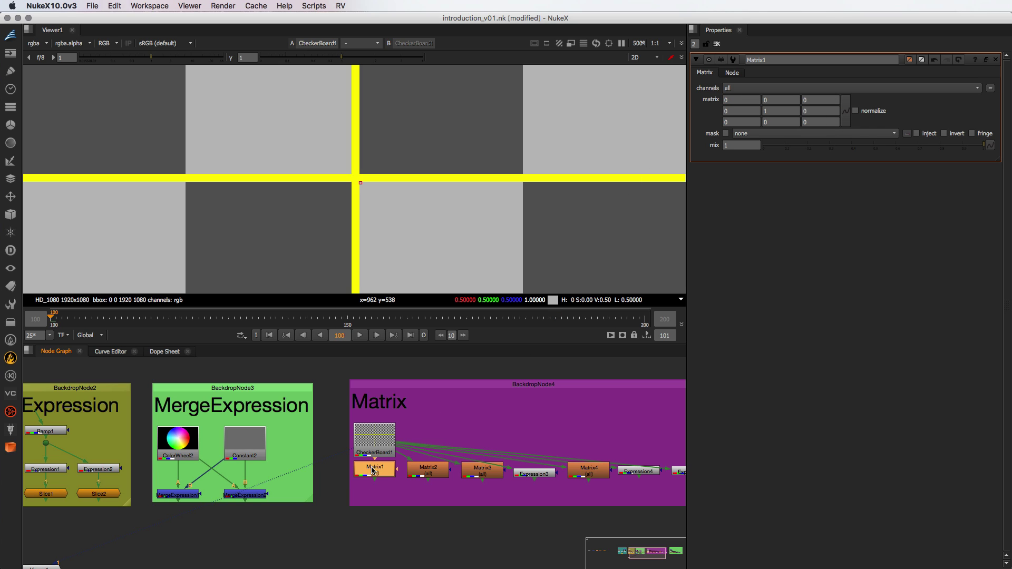
{"action": "key", "text": "1"}
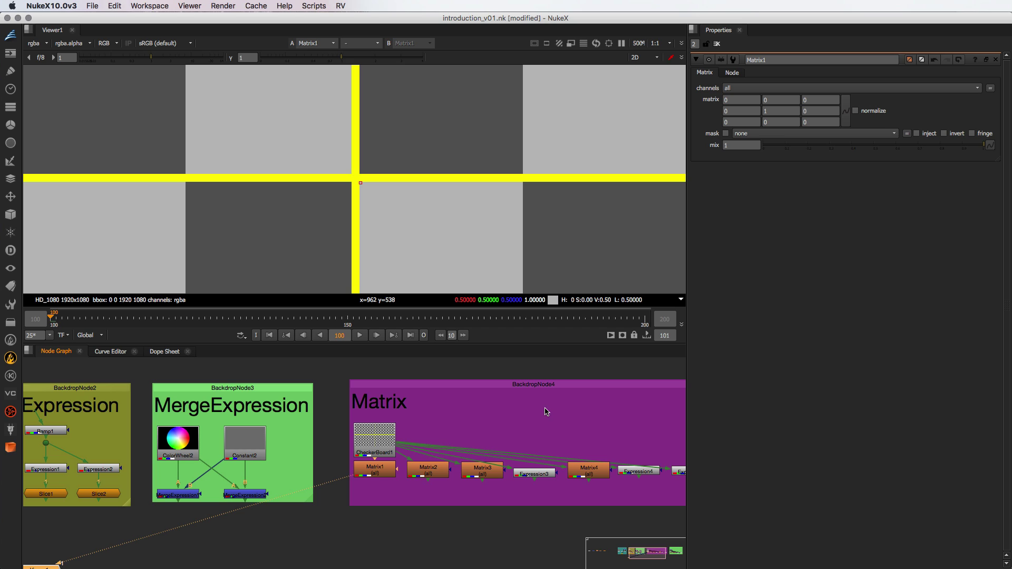
{"action": "double_click", "coordinate": [424, 471]}
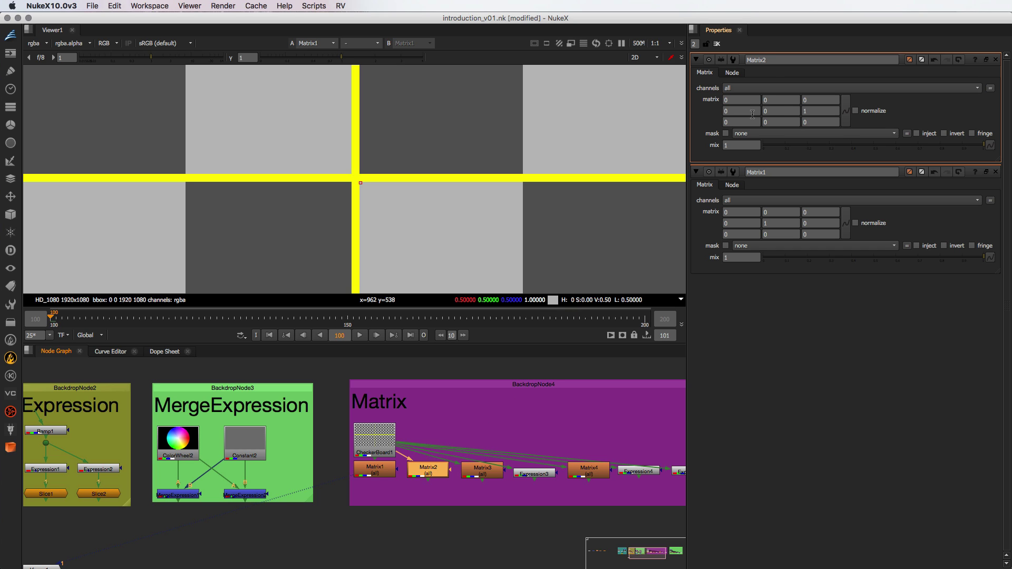
{"action": "left_click", "coordinate": [779, 111]}
{"action": "left_click", "coordinate": [815, 110]}
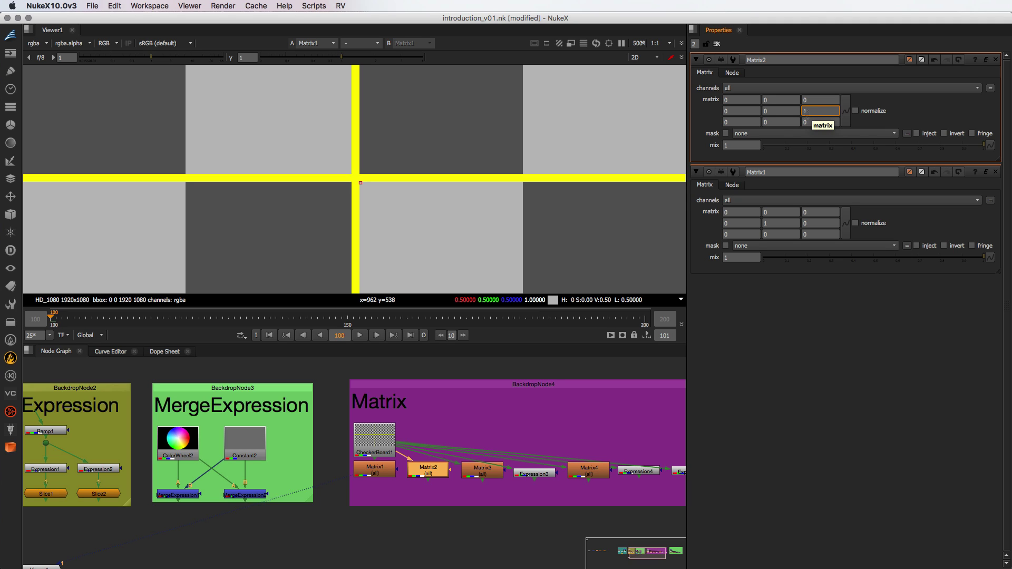
{"action": "left_click", "coordinate": [434, 477]}
{"action": "key", "text": "1"}
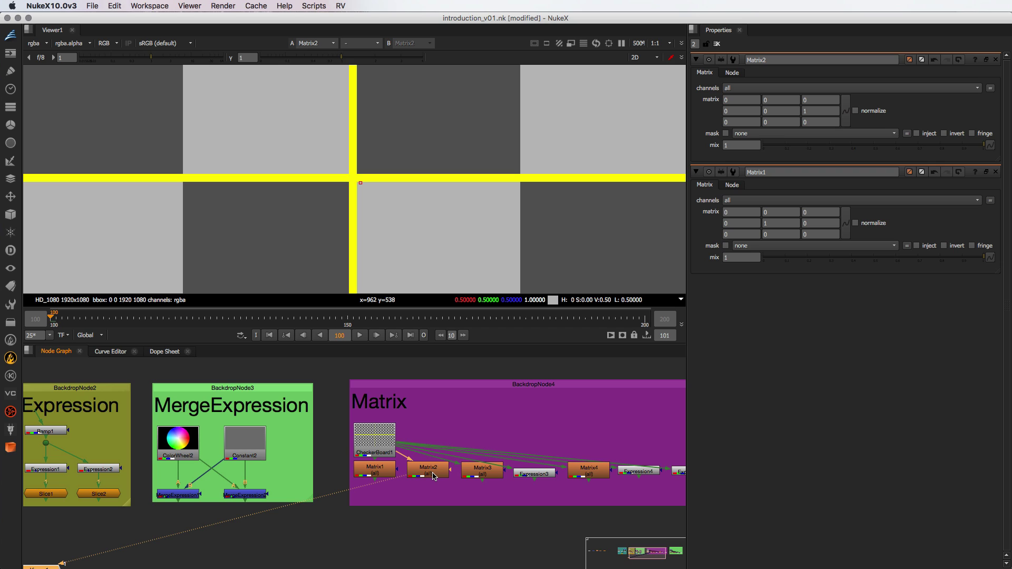
{"action": "left_click", "coordinate": [383, 473]}
{"action": "key", "text": "1"}
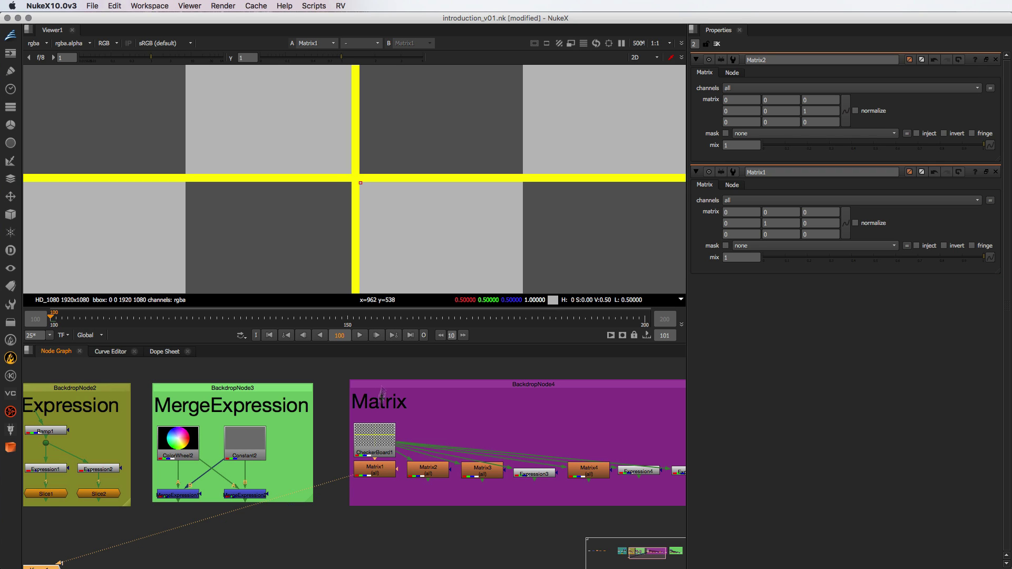
Sample the yellow line in Matrix1, then compare Matrix2 against the original CheckerBoard1
{"action": "left_click", "coordinate": [358, 183], "text": "ctrl"}
{"action": "scroll", "coordinate": [361, 187], "scroll_direction": "up", "scroll_amount": 5}
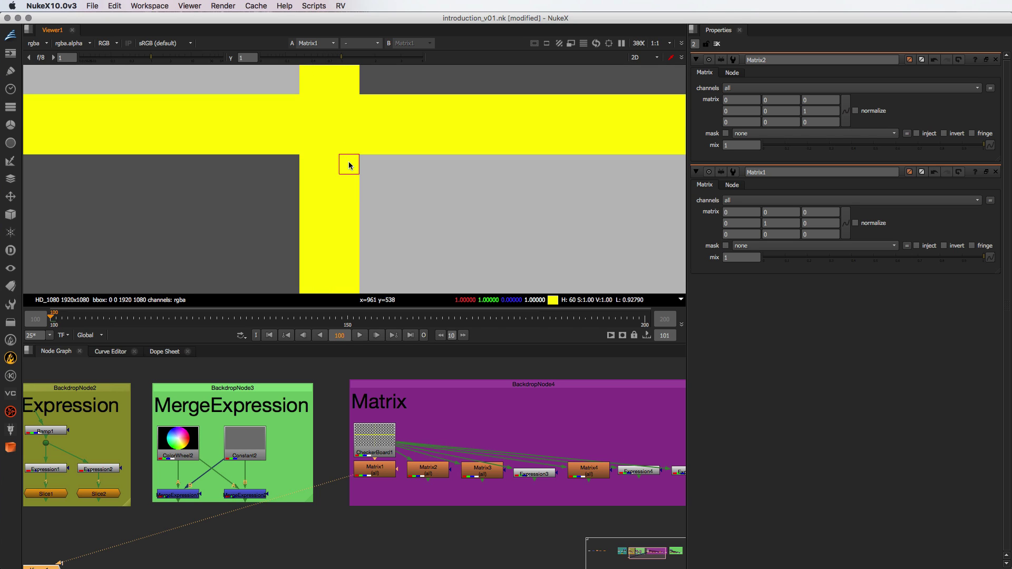
{"action": "left_click", "coordinate": [832, 111]}
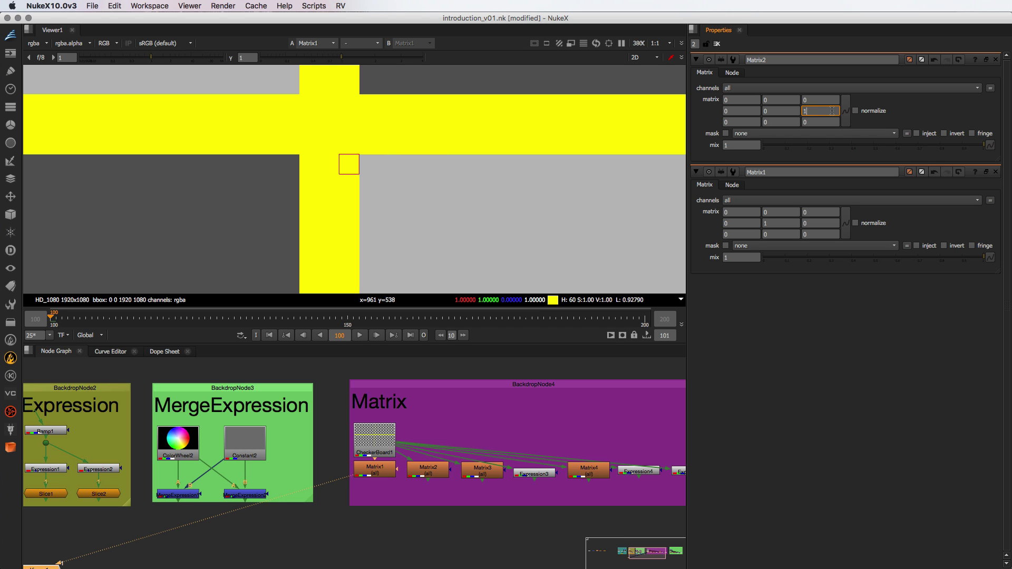
{"action": "left_click", "coordinate": [370, 167]}
{"action": "left_click", "coordinate": [429, 470]}
{"action": "key", "text": "1"}
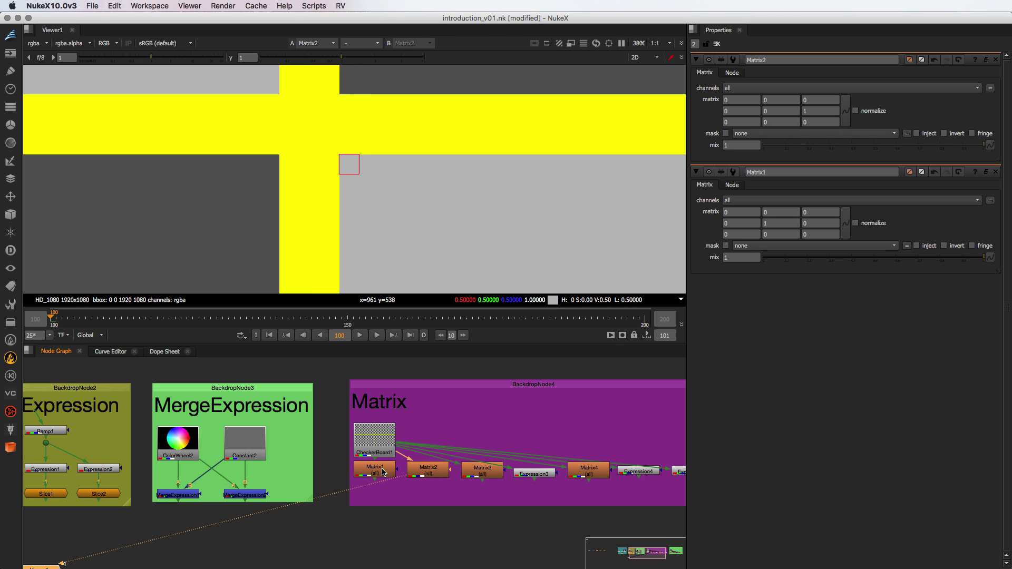
{"action": "left_click", "coordinate": [386, 451]}
{"action": "key", "text": "2"}
{"action": "left_click", "coordinate": [430, 472]}
{"action": "key", "text": "1"}
{"action": "key", "text": "d"}
{"action": "key", "text": "d"}
{"action": "key", "text": "d"}
{"action": "key", "text": "d"}
{"action": "key", "text": "f"}
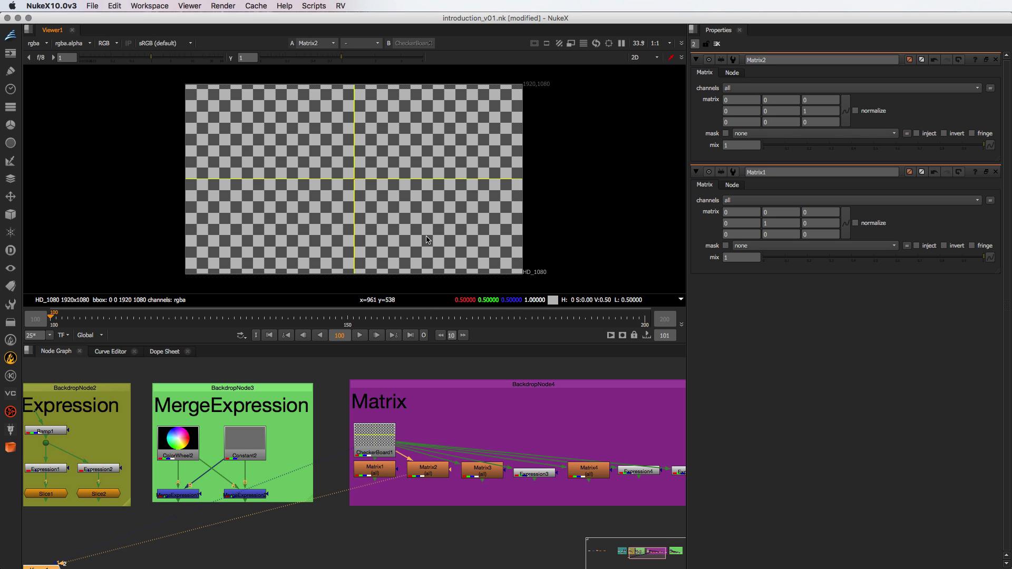
Open Matrix3's settings and view its result zoomed in, then open and reposition Expression3
{"action": "double_click", "coordinate": [480, 471]}
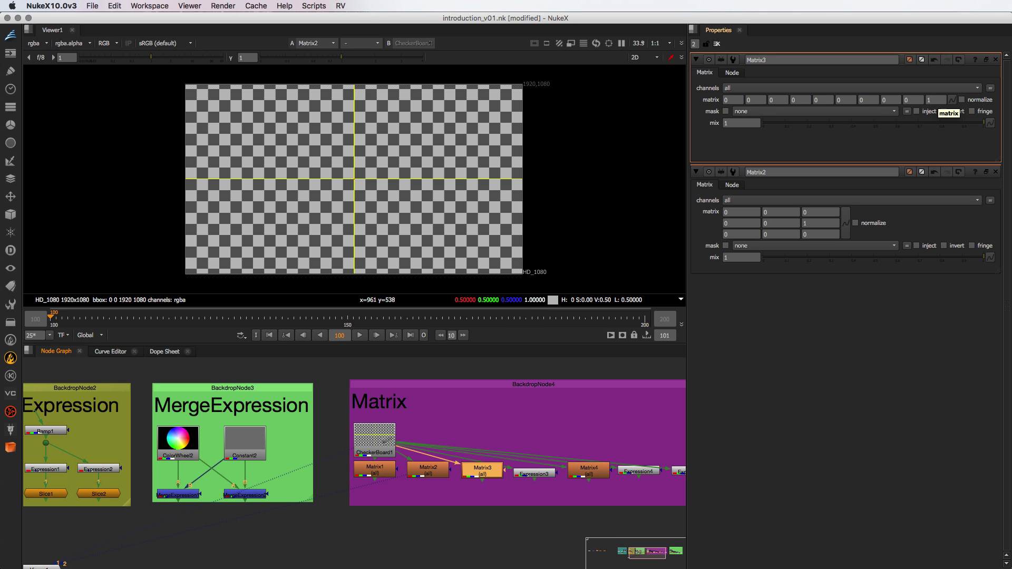
{"action": "middle_click", "coordinate": [373, 153]}
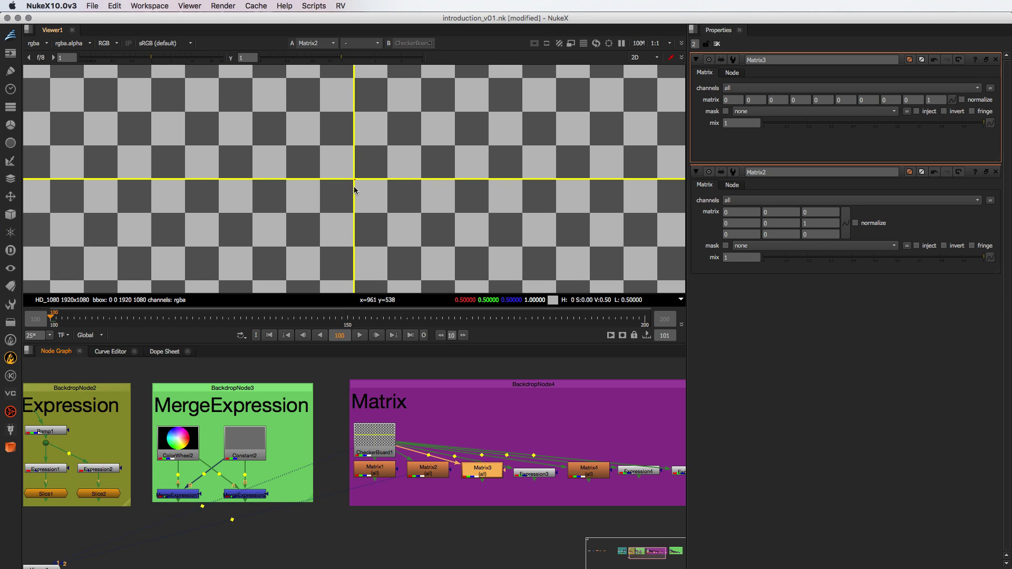
{"action": "scroll", "coordinate": [356, 190], "scroll_direction": "up", "scroll_amount": 5}
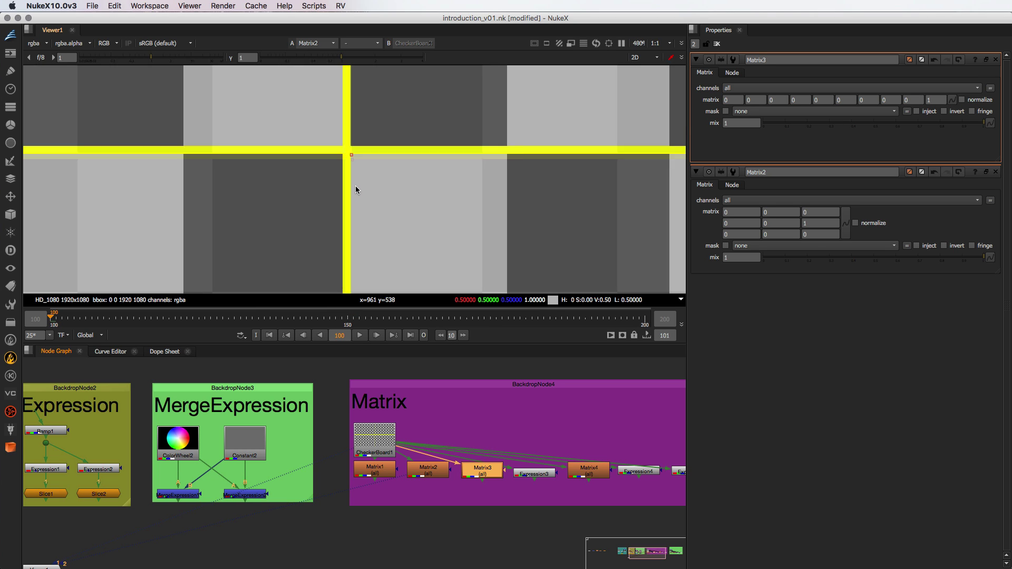
{"action": "middle_click_drag", "start_coordinate": [355, 190], "coordinate": [346, 249]}
{"action": "key", "text": "1"}
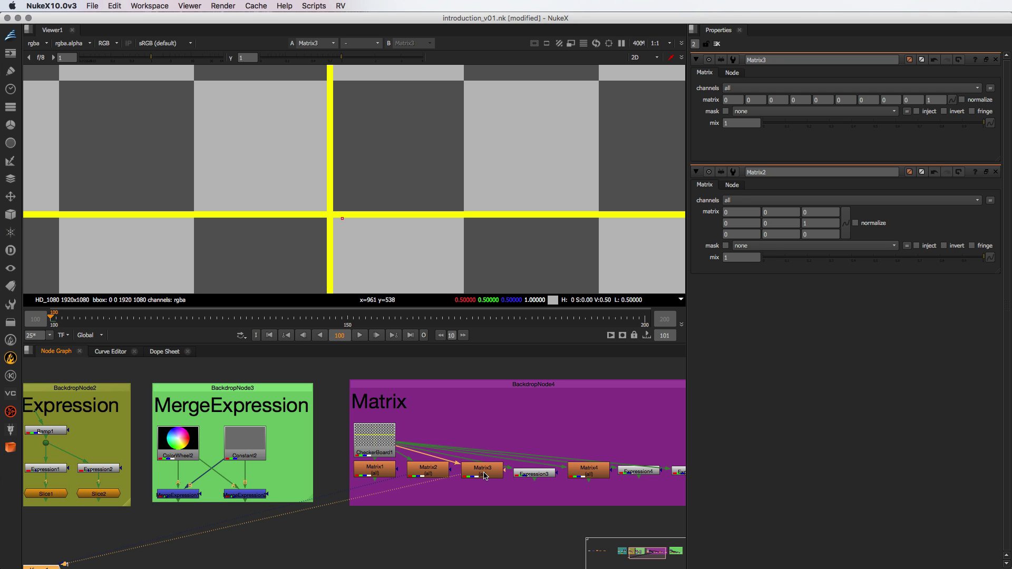
{"action": "double_click", "coordinate": [534, 474]}
{"action": "middle_click_drag", "start_coordinate": [534, 474], "coordinate": [473, 474]}
{"action": "mouse_move", "coordinate": [469, 476]}
{"action": "left_mouse_down"}
{"action": "mouse_move", "coordinate": [461, 401]}
{"action": "mouse_move", "coordinate": [466, 478]}
{"action": "left_mouse_up"}
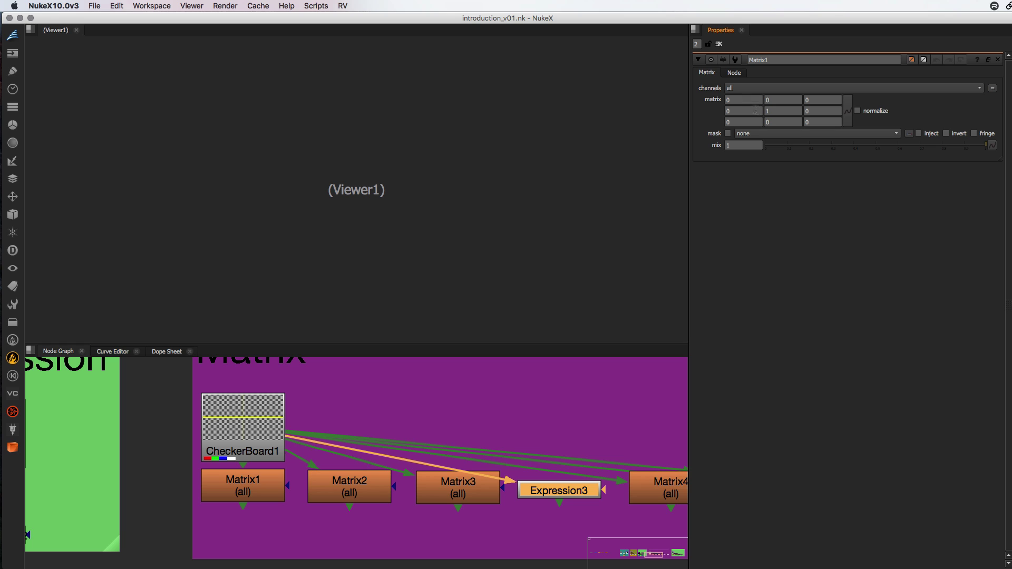
Try 0.5 and 2 in Matrix1's top-centre cell, reset it to 0, and enable normalize
{"action": "left_click", "coordinate": [788, 110]}
{"action": "left_click", "coordinate": [741, 110]}
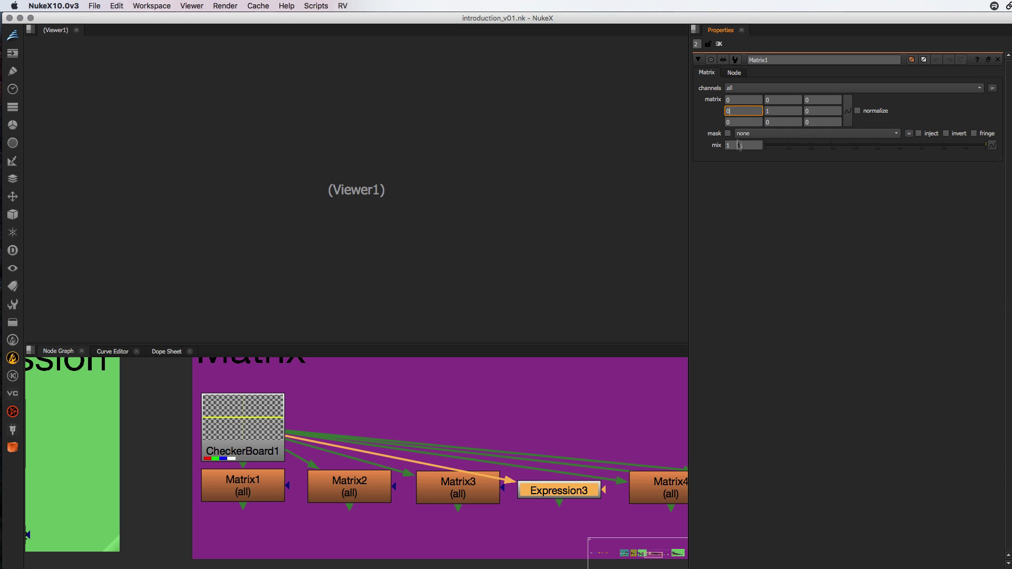
{"action": "left_click", "coordinate": [817, 112]}
{"action": "left_click", "coordinate": [776, 122]}
{"action": "left_click", "coordinate": [776, 99]}
{"action": "key", "text": "Return"}
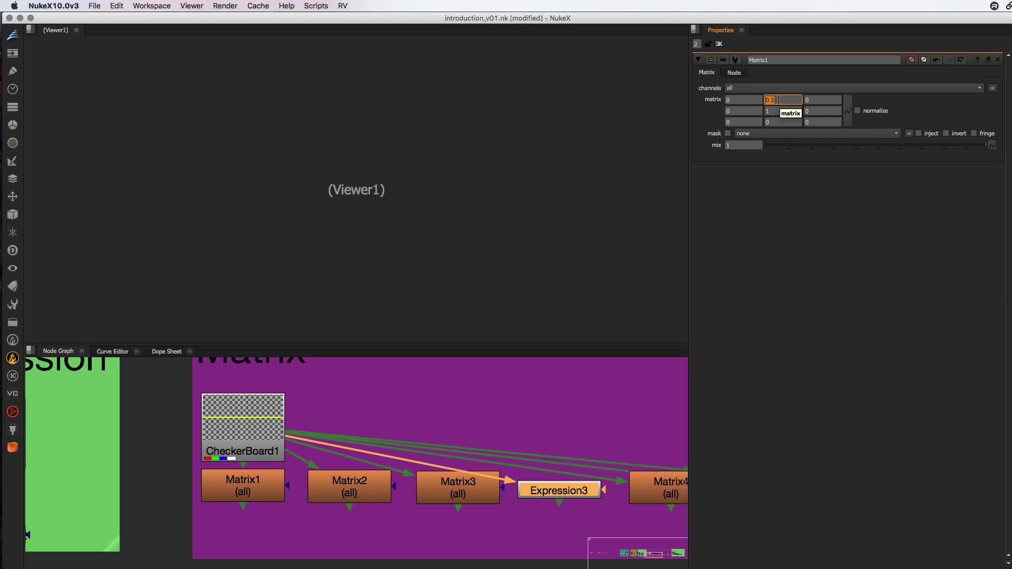
{"action": "type", "text": "2"}
{"action": "type", "text": "0"}
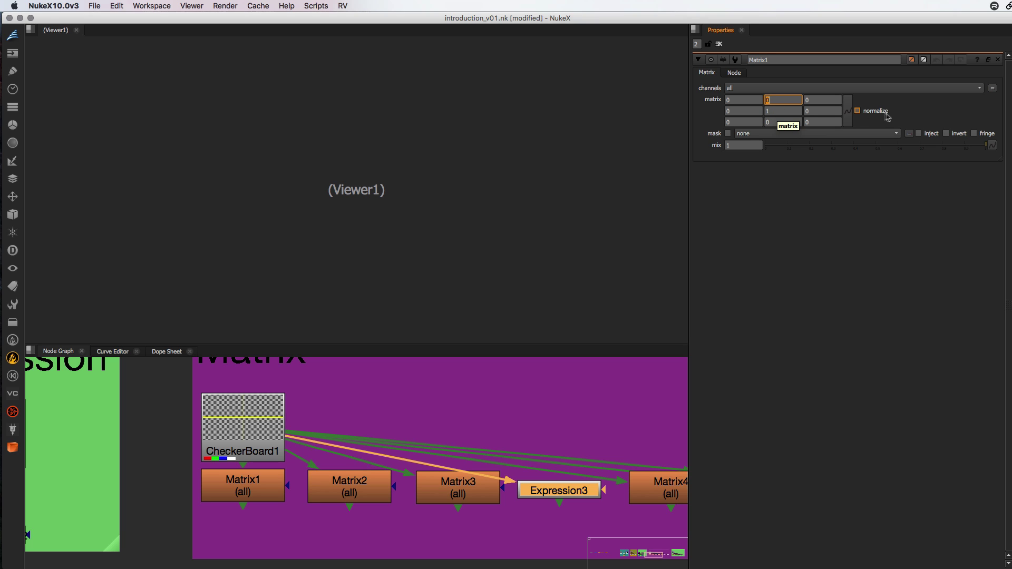
{"action": "left_click", "coordinate": [858, 111]}
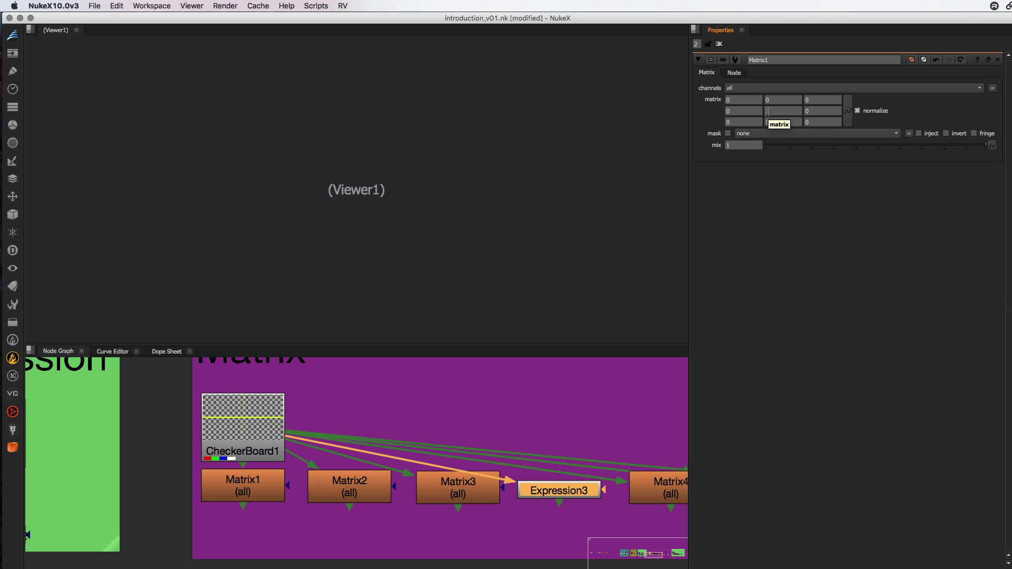
Turn off Matrix1's normalize and make Expression3's red sum red(x,y) with its eight neighbours
{"action": "left_click", "coordinate": [858, 111]}
{"action": "double_click", "coordinate": [556, 495]}
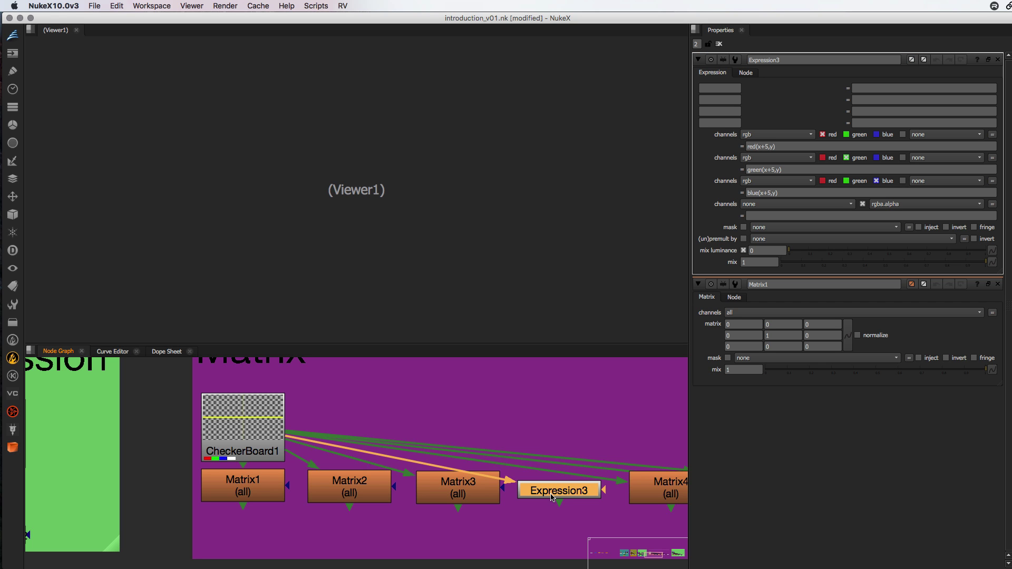
{"action": "left_click_drag", "start_coordinate": [551, 496], "coordinate": [552, 496]}
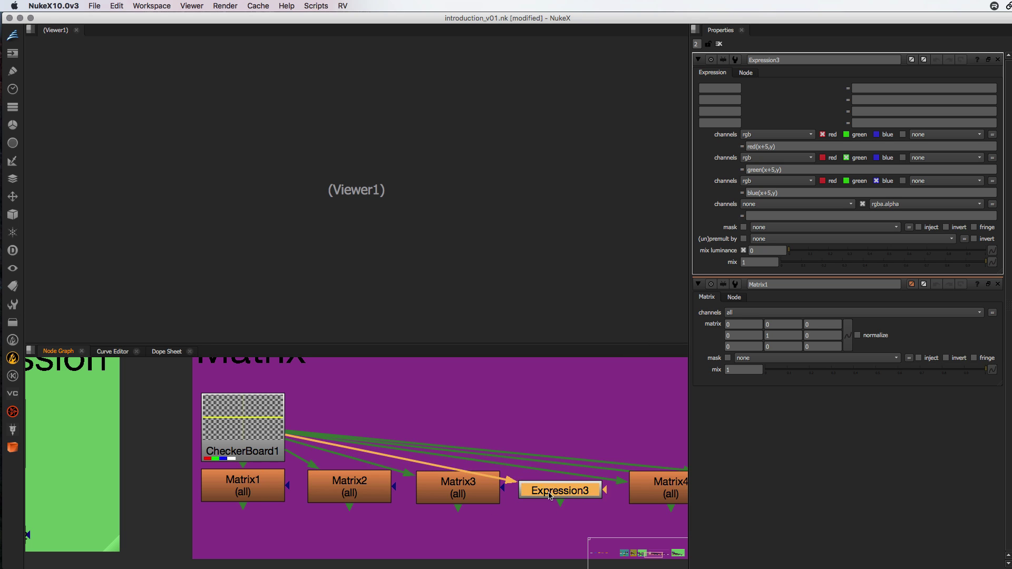
{"action": "left_click", "coordinate": [779, 146]}
{"action": "key", "text": "BackSpace"}
{"action": "key", "text": "BackSpace"}
{"action": "key", "text": "BackSpace"}
{"action": "key", "text": "BackSpace"}
{"action": "key", "text": "BackSpace"}
{"action": "key", "text": "BackSpace"}
{"action": "key", "text": "BackSpace"}
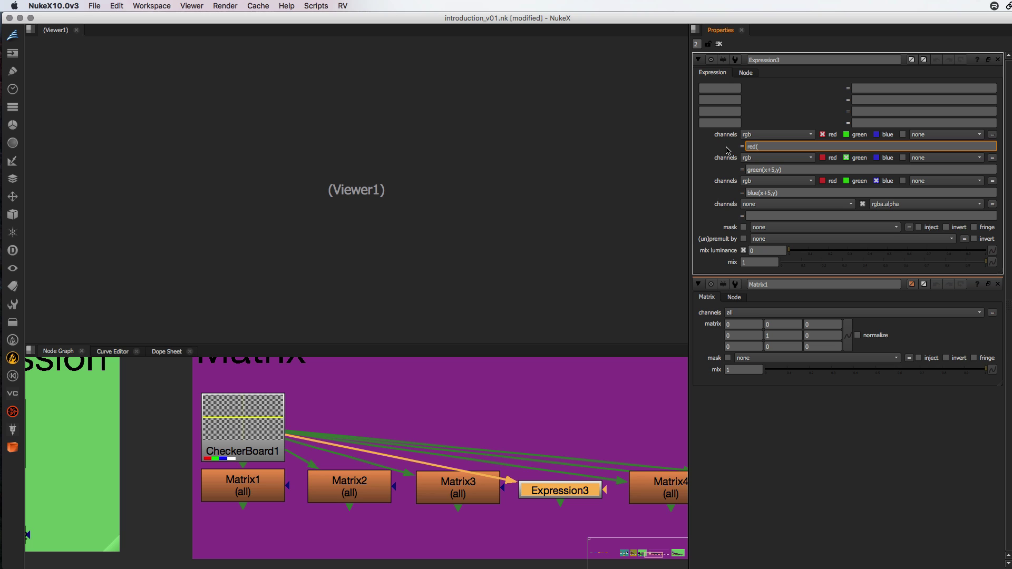
{"action": "type", "text": "(x,y)+red(x-1,y)+red(x+1,y)+red(x-1,y+1)+red(x,y+1)+red"}
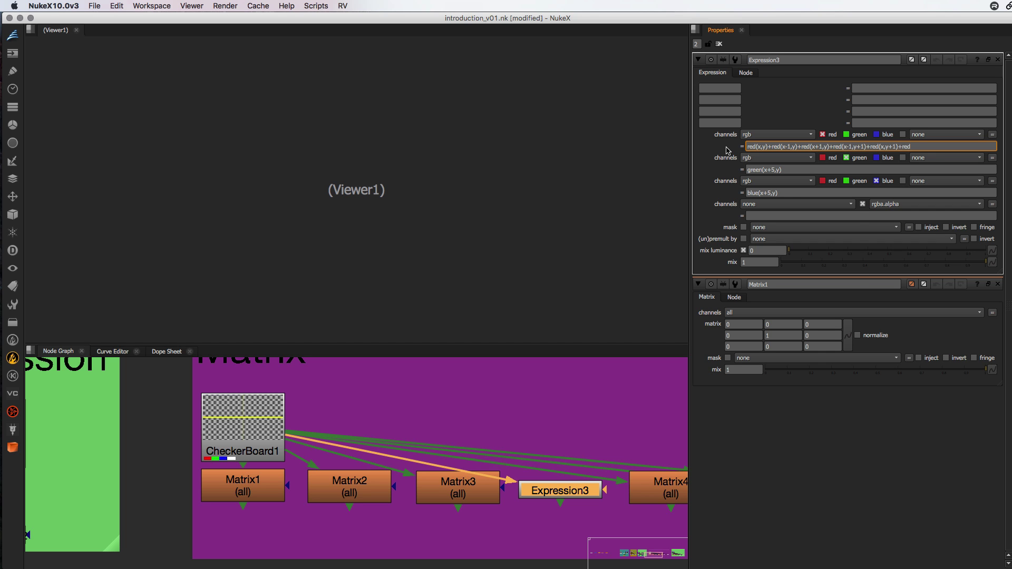
{"action": "type", "text": "(x+1,y+1)+red(x-1"}
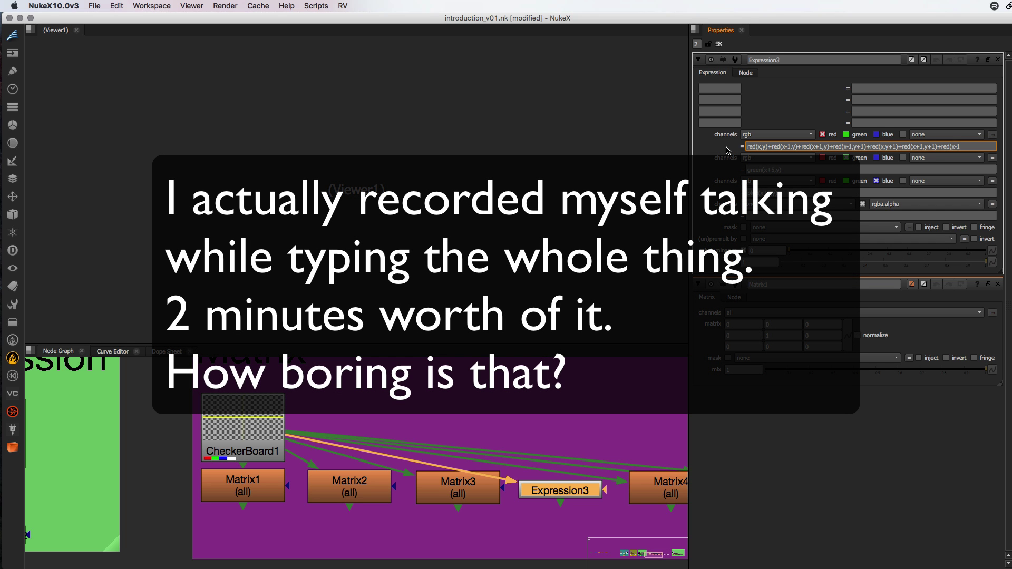
{"action": "type", "text": ",y-1)+red(x,y-1)+red(x+1,y-1)"}
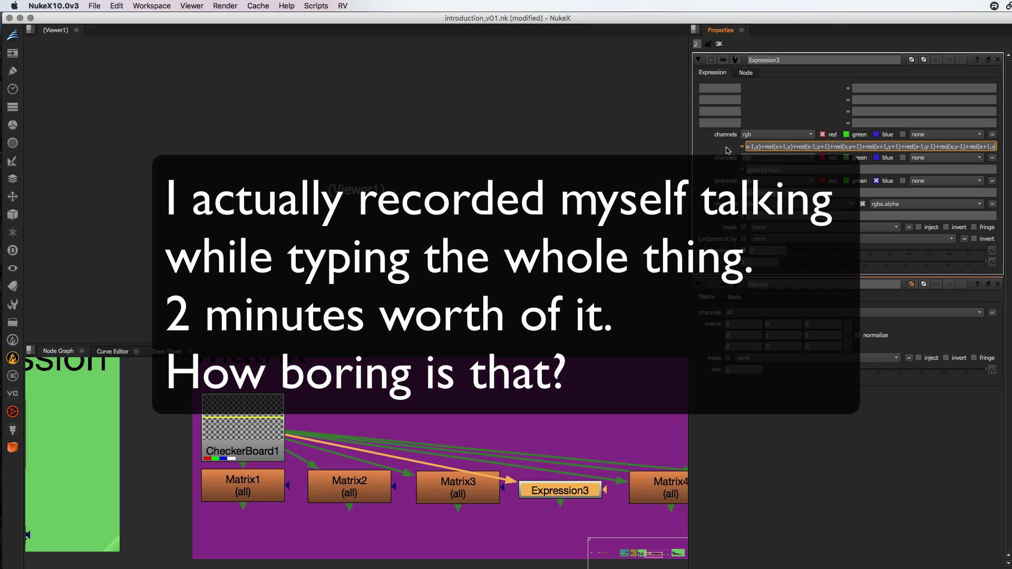
{"action": "key", "text": "shift+Tab"}
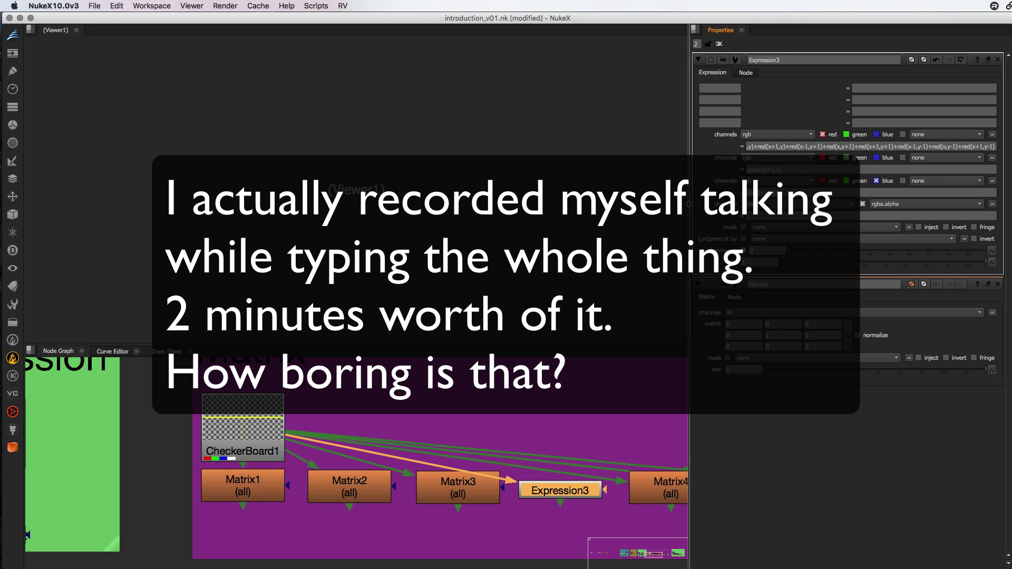
{"action": "left_click_drag", "start_coordinate": [689, 204], "coordinate": [570, 204]}
{"action": "left_click", "coordinate": [952, 146]}
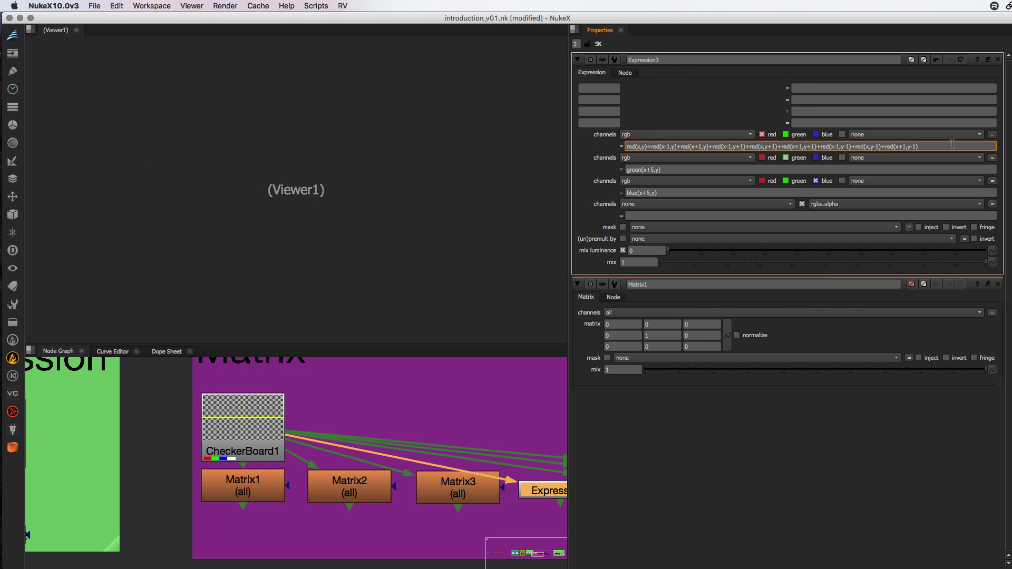
Fill all nine cells of Matrix1's 3×3 kernel with 1
{"action": "key", "text": "super+a"}
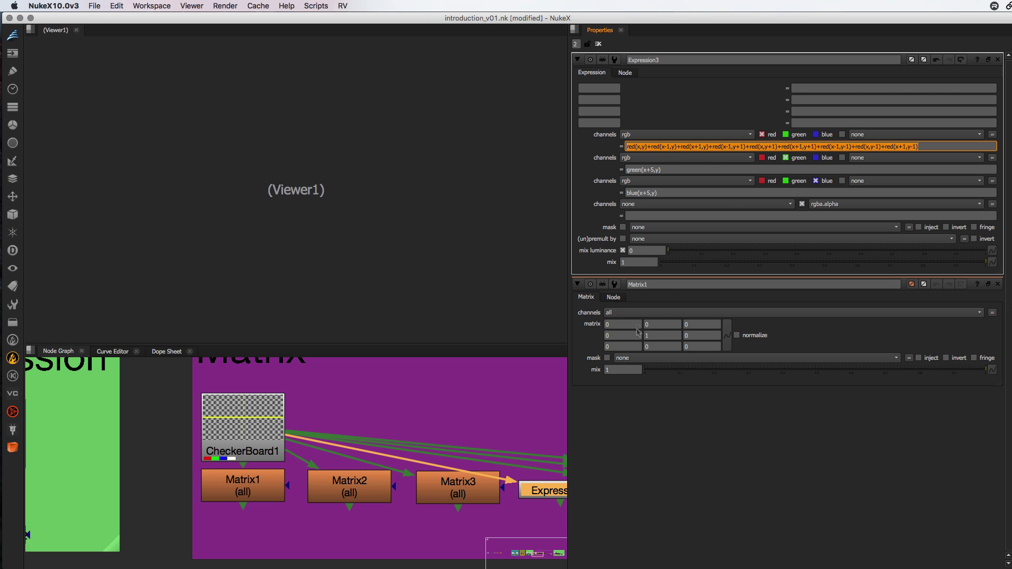
{"action": "left_click", "coordinate": [620, 326]}
{"action": "left_click", "coordinate": [654, 326]}
{"action": "type", "text": "1"}
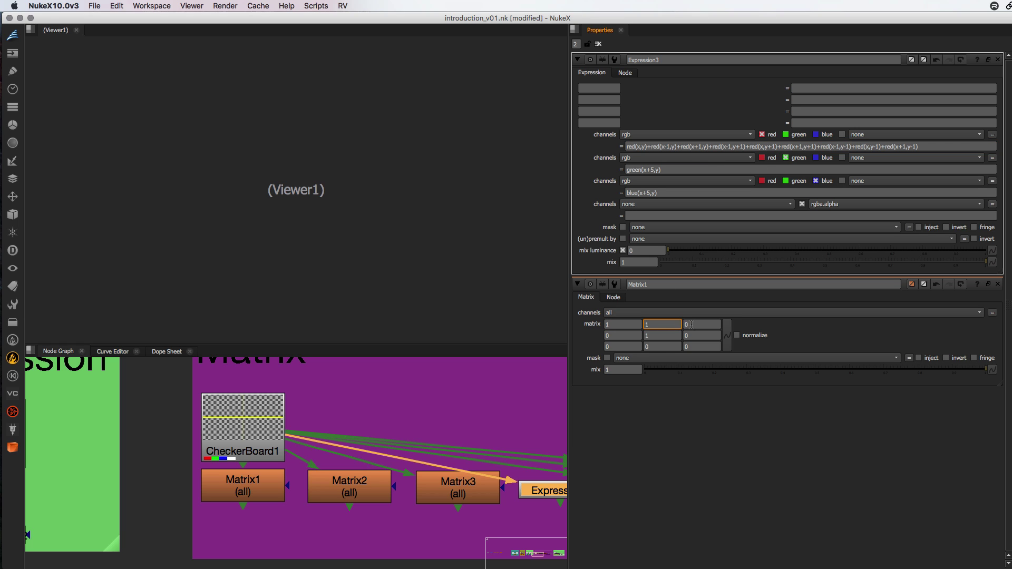
{"action": "left_click", "coordinate": [692, 325]}
{"action": "type", "text": "1"}
{"action": "left_click", "coordinate": [639, 336]}
{"action": "type", "text": "1"}
{"action": "left_click", "coordinate": [694, 336]}
{"action": "left_click", "coordinate": [608, 346]}
{"action": "type", "text": "1"}
{"action": "left_click", "coordinate": [661, 346]}
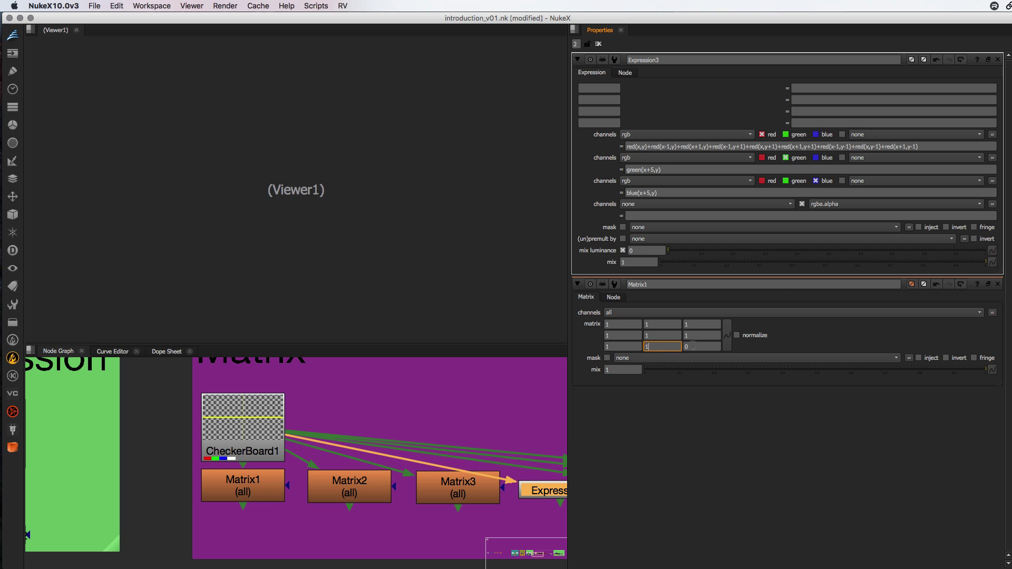
{"action": "left_click", "coordinate": [696, 347]}
{"action": "type", "text": "1"}
View CheckerBoard1, Matrix1, then Expression3 showing only its red channel
{"action": "left_click", "coordinate": [464, 393]}
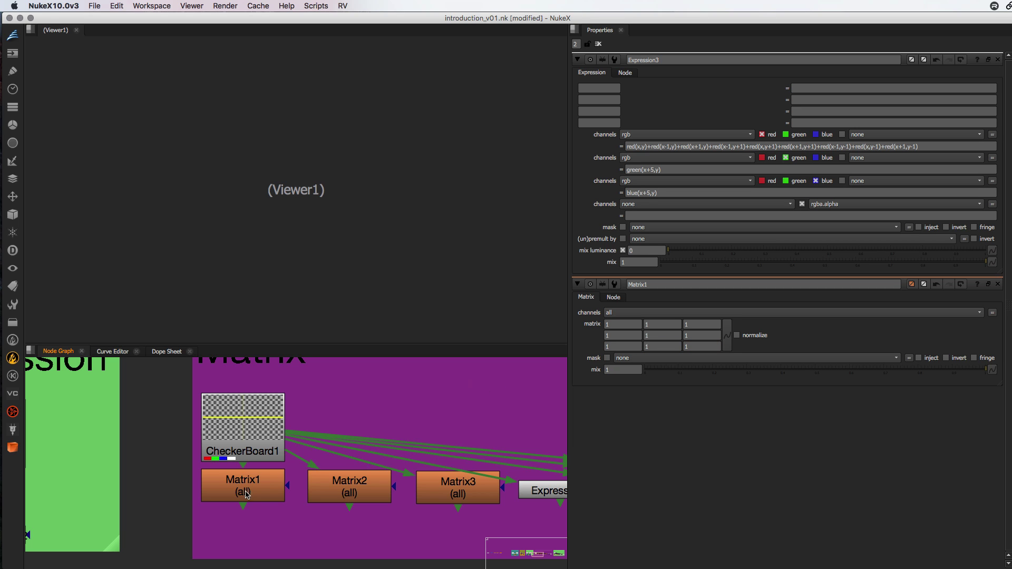
{"action": "left_click", "coordinate": [251, 460]}
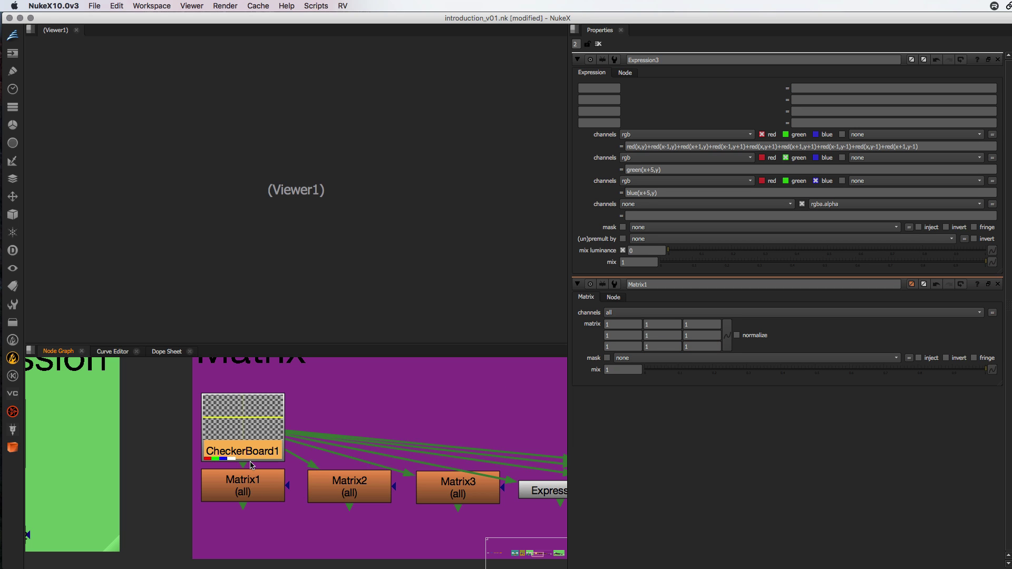
{"action": "key", "text": "1"}
{"action": "left_click", "coordinate": [249, 492]}
{"action": "key", "text": "1"}
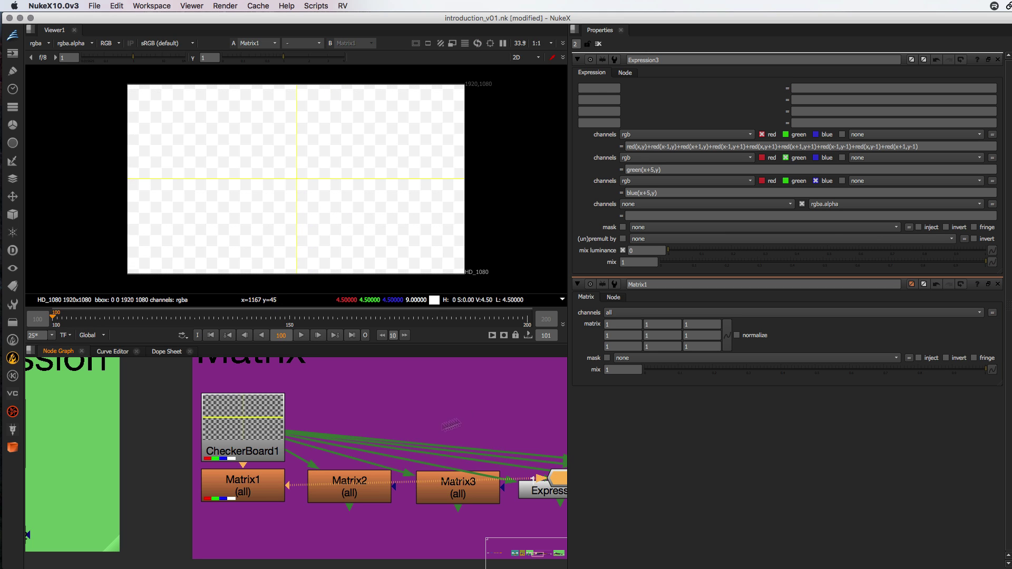
{"action": "middle_click_drag", "start_coordinate": [479, 414], "coordinate": [339, 380]}
{"action": "left_click", "coordinate": [395, 472]}
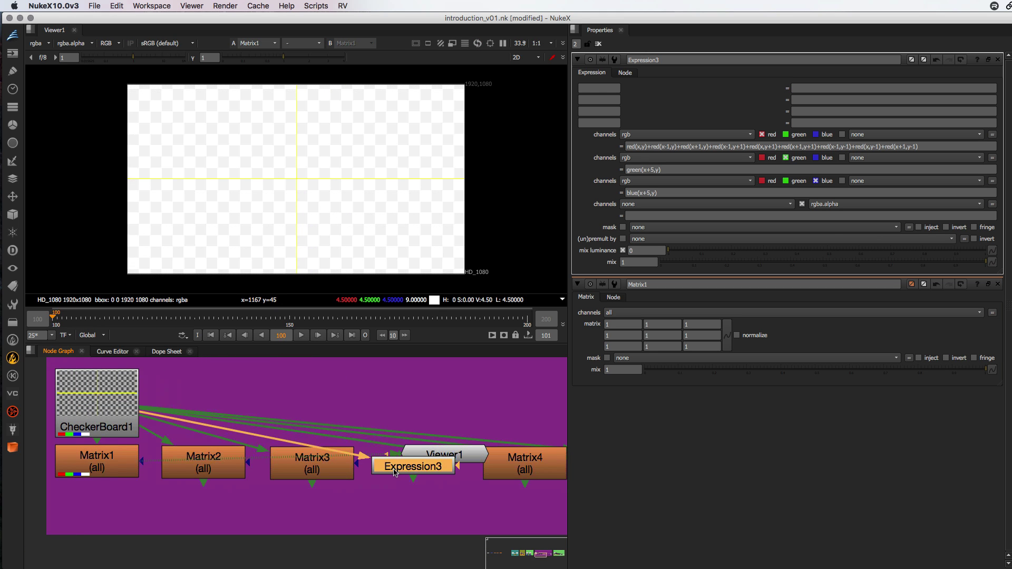
{"action": "key", "text": "1"}
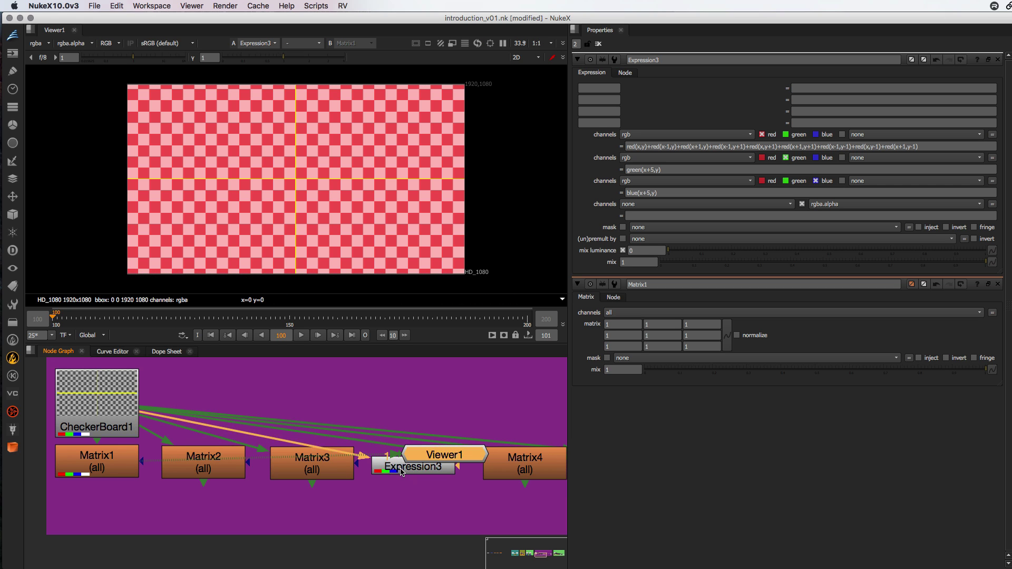
{"action": "key", "text": "r"}
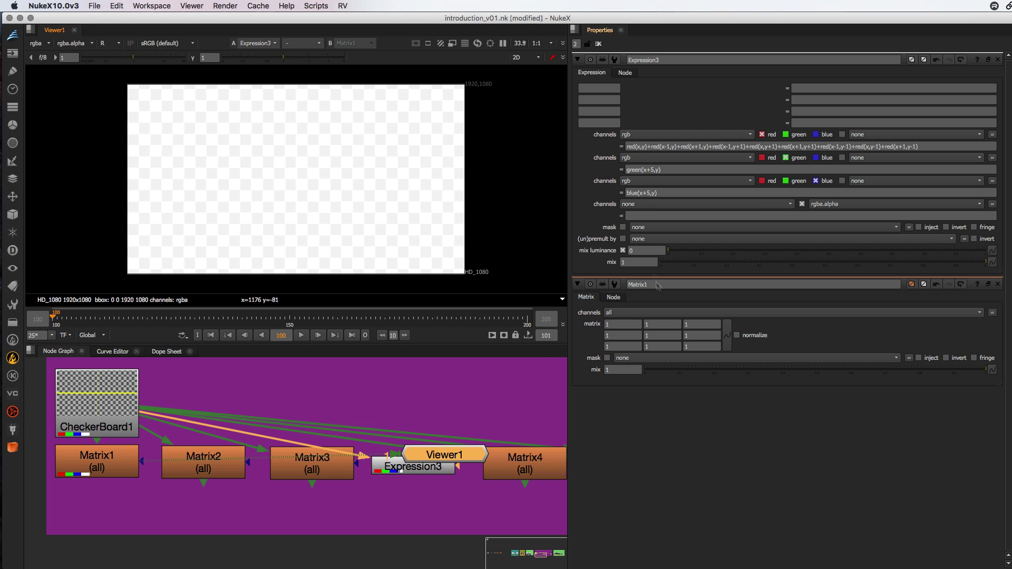
Restrict Matrix1 to the red channel only and view its result in RGB
{"action": "left_click", "coordinate": [626, 313]}
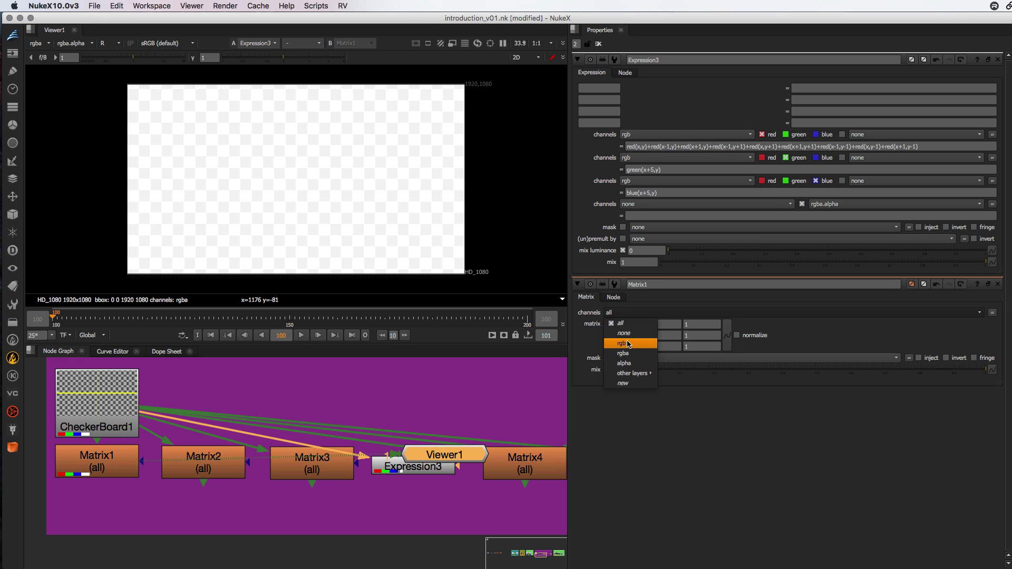
{"action": "left_click", "coordinate": [628, 344]}
{"action": "left_click", "coordinate": [778, 313]}
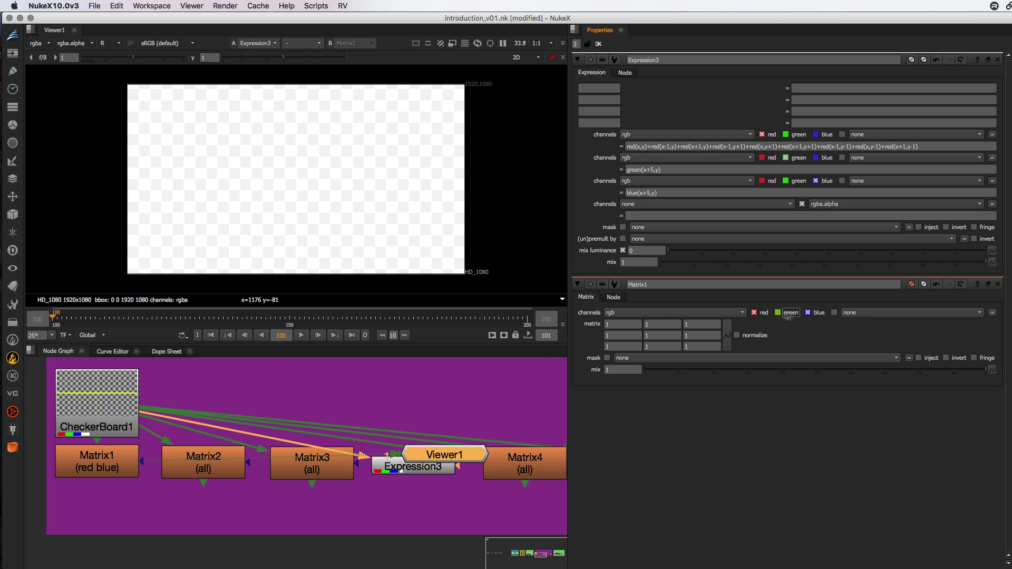
{"action": "left_click", "coordinate": [808, 314]}
{"action": "left_click", "coordinate": [97, 461]}
{"action": "key", "text": "1"}
{"action": "key", "text": "r"}
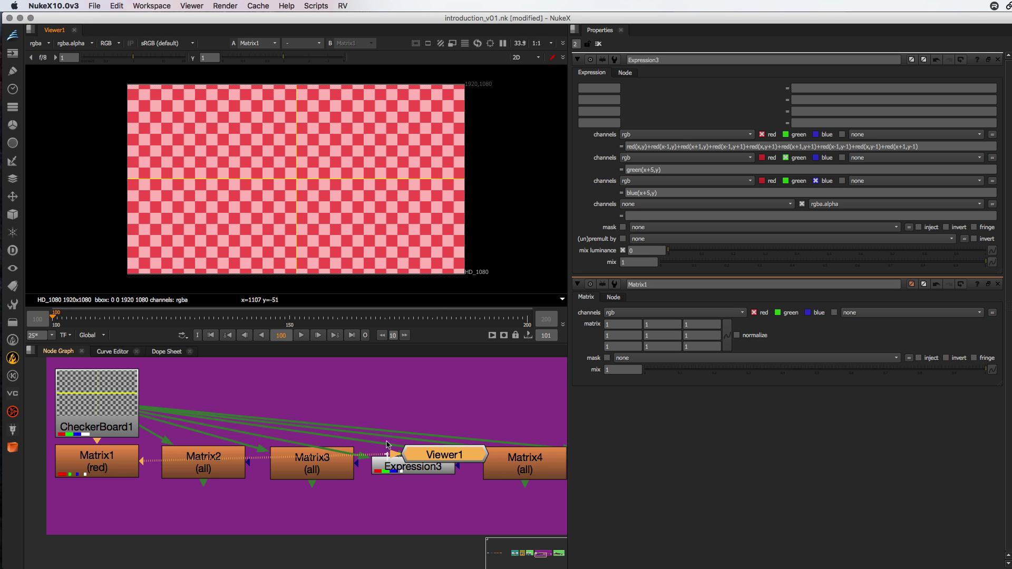
Delete Expression3's green and blue expressions, leaving only the red one
{"action": "left_click", "coordinate": [397, 470]}
{"action": "key", "text": "1"}
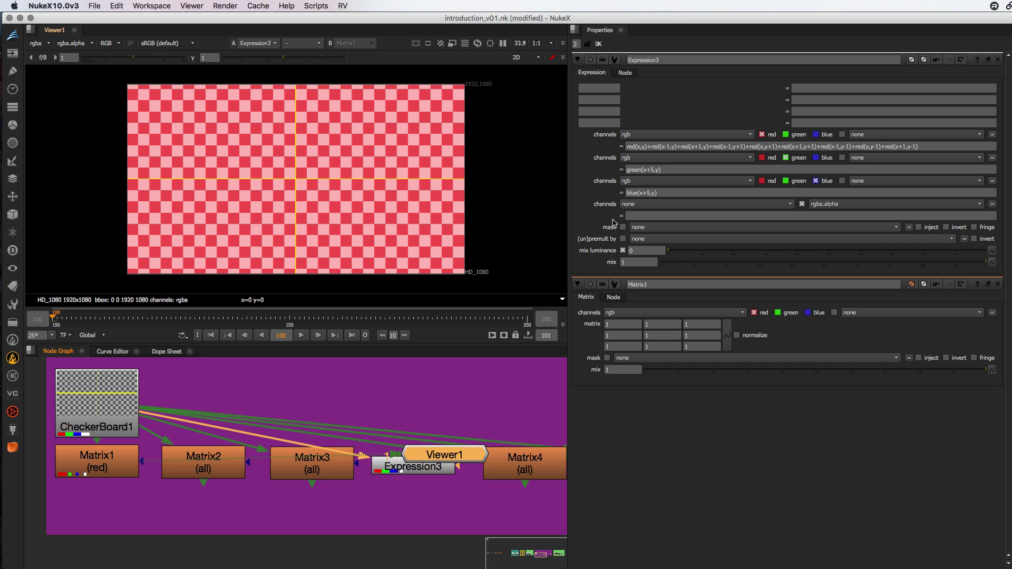
{"action": "left_click_drag", "start_coordinate": [671, 170], "coordinate": [597, 173]}
{"action": "key", "text": "BackSpace"}
{"action": "key", "text": "Return"}
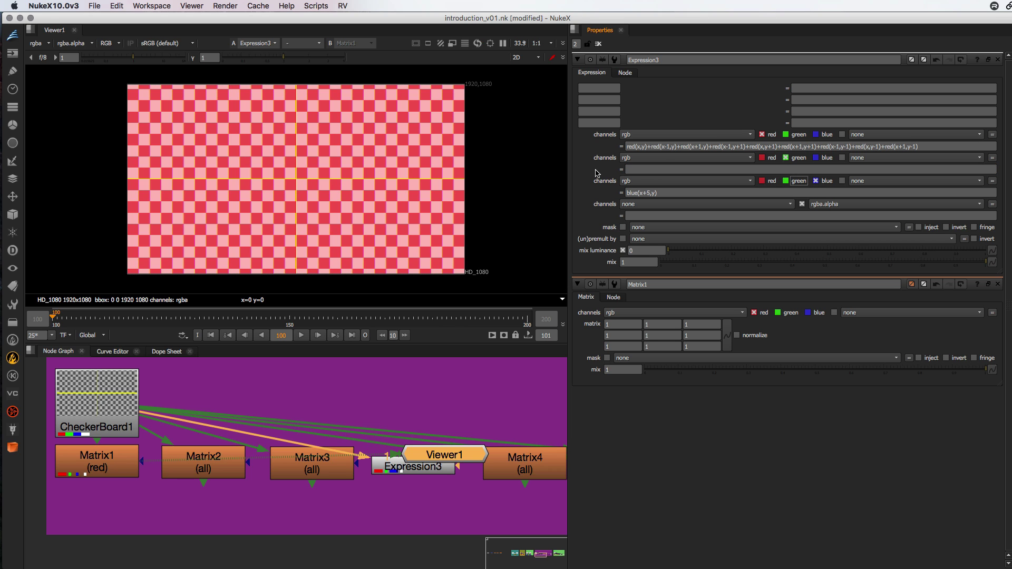
{"action": "left_click_drag", "start_coordinate": [672, 193], "coordinate": [591, 194]}
{"action": "key", "text": "BackSpace"}
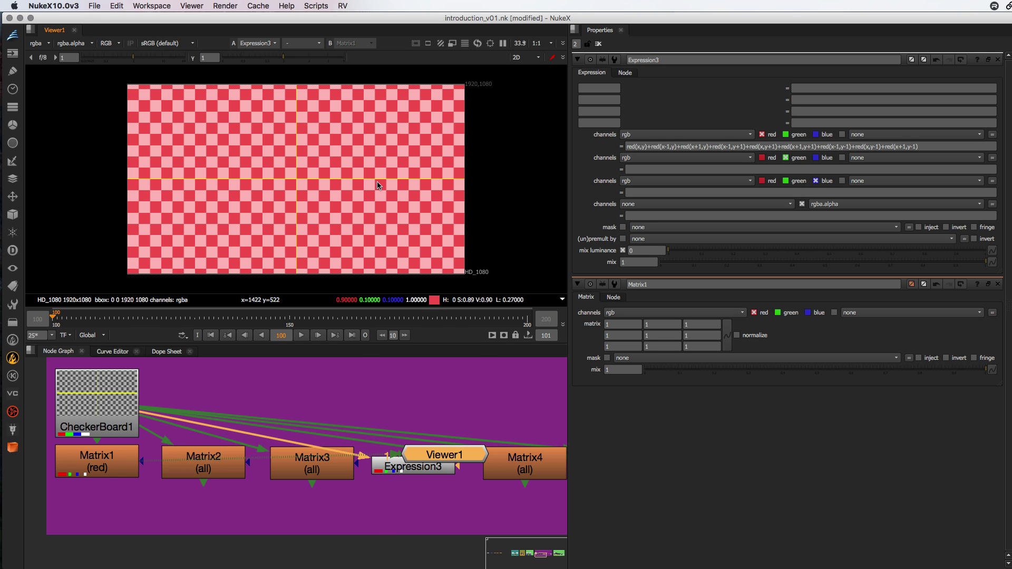
{"action": "key", "text": "1"}
{"action": "scroll", "coordinate": [306, 184], "scroll_direction": "up", "scroll_amount": 3}
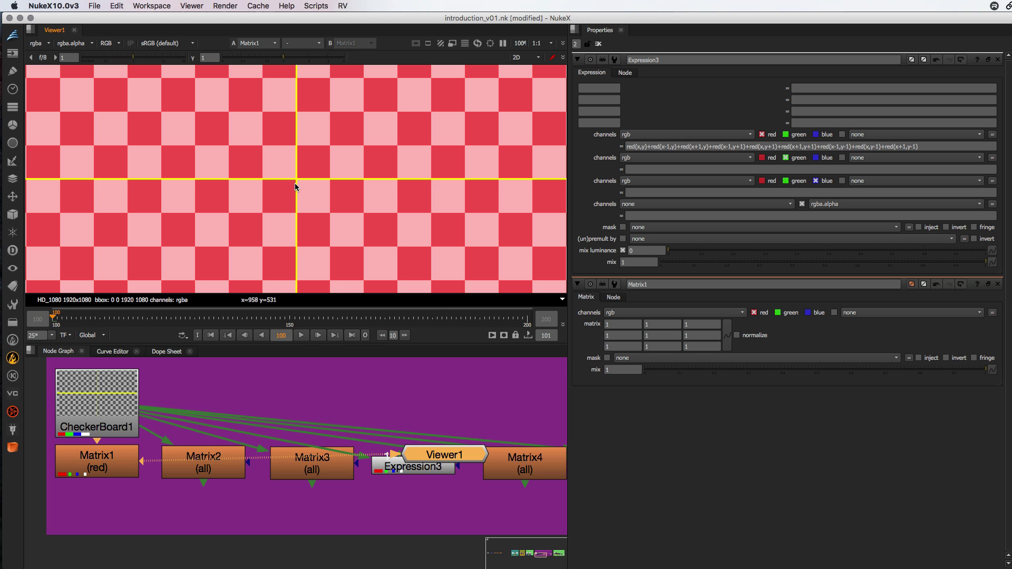
{"action": "left_click", "coordinate": [392, 470]}
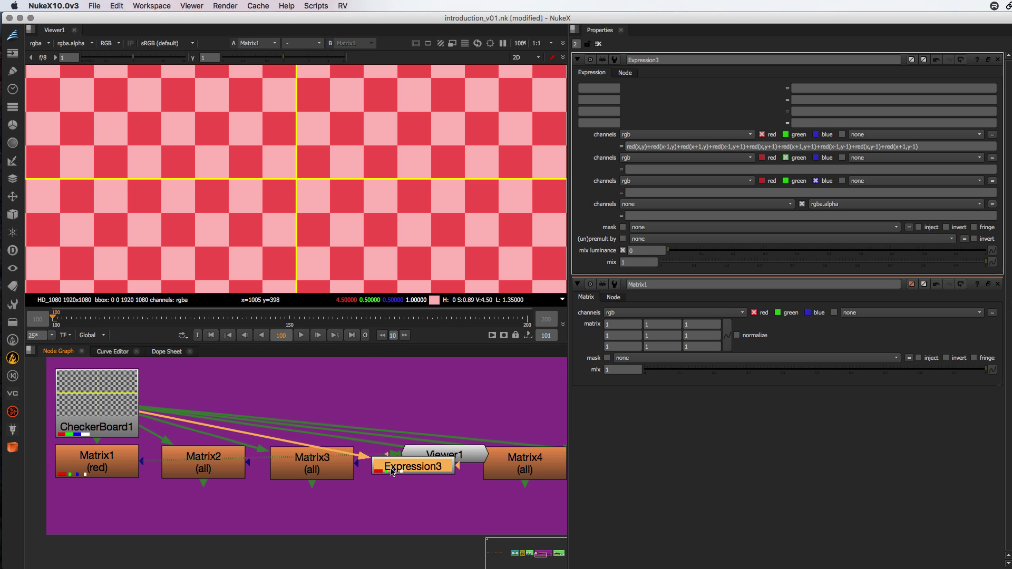
{"action": "left_click_drag", "start_coordinate": [628, 147], "coordinate": [919, 147]}
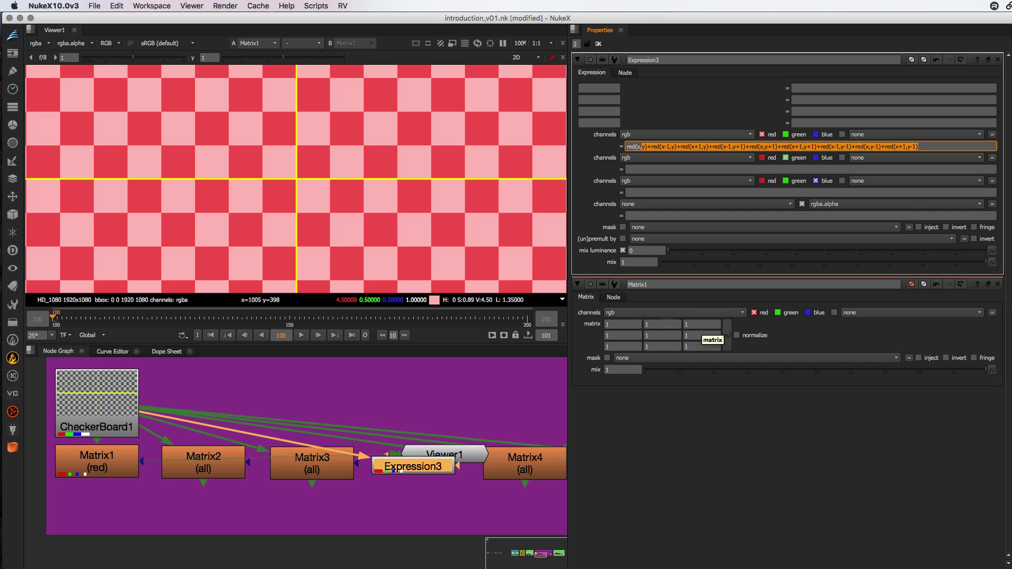
{"action": "left_click", "coordinate": [668, 146]}
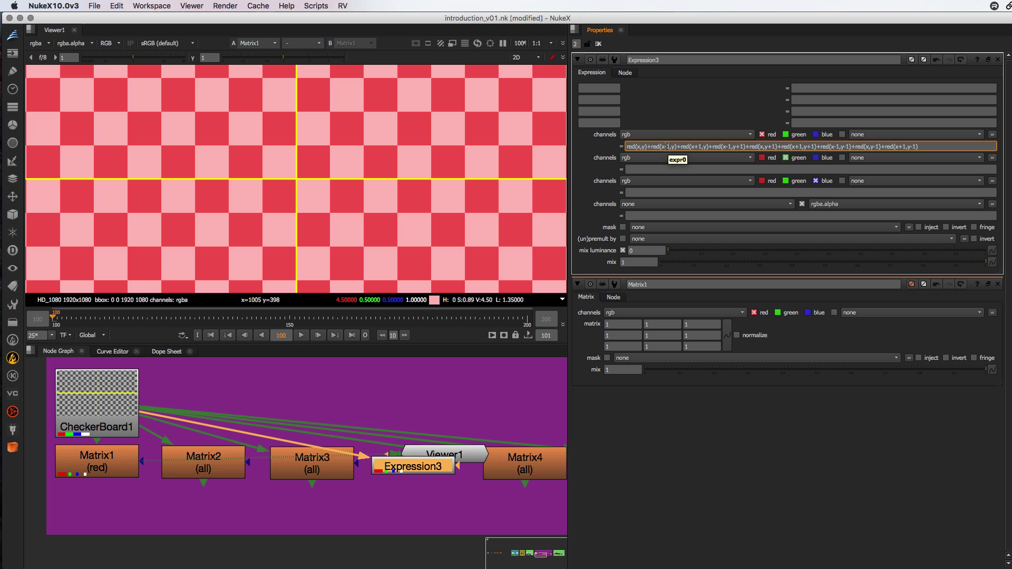
{"action": "left_click", "coordinate": [463, 410]}
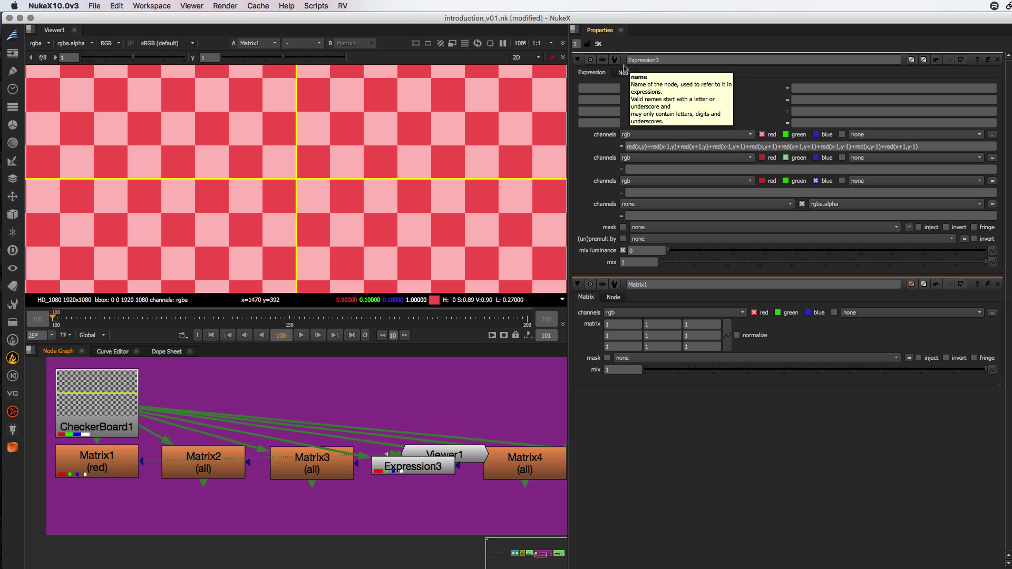
{"action": "left_click_drag", "start_coordinate": [636, 146], "coordinate": [941, 145]}
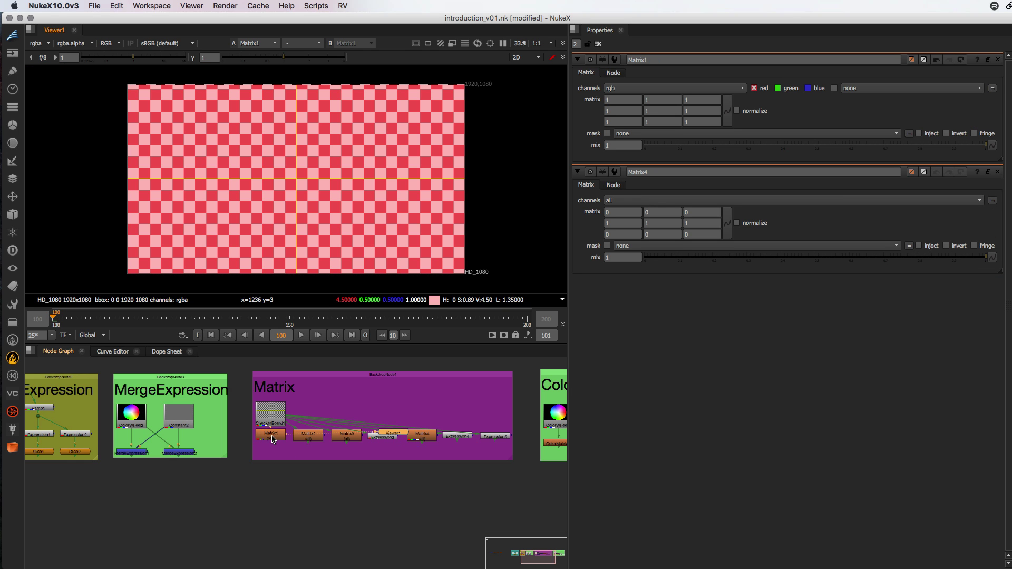
Re-enable Matrix1's green and blue channels, close Matrix4's panel, and zoom into the checkerboard
{"action": "double_click", "coordinate": [270, 434]}
{"action": "left_click", "coordinate": [777, 88]}
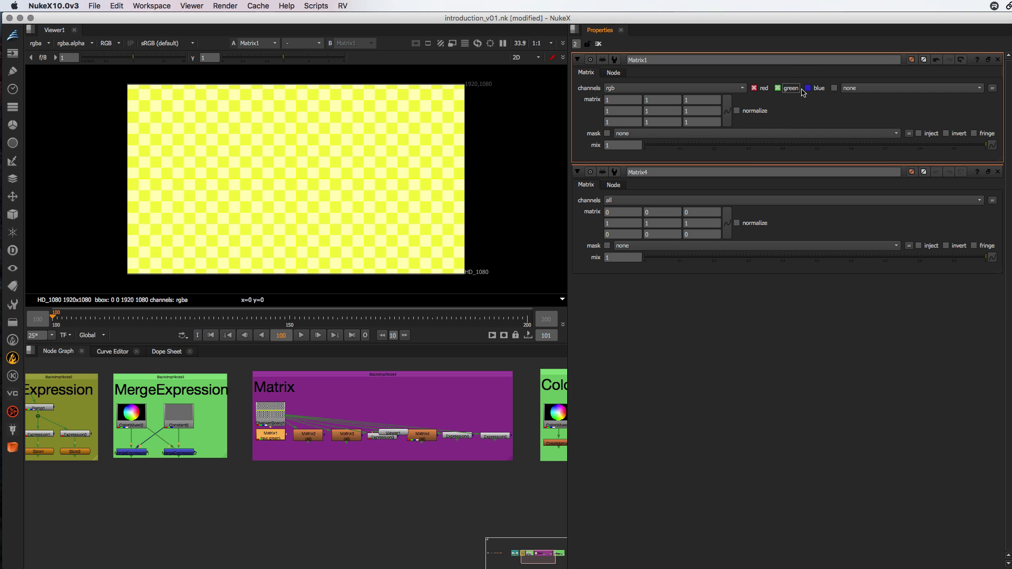
{"action": "left_click", "coordinate": [807, 88]}
{"action": "left_click", "coordinate": [997, 172]}
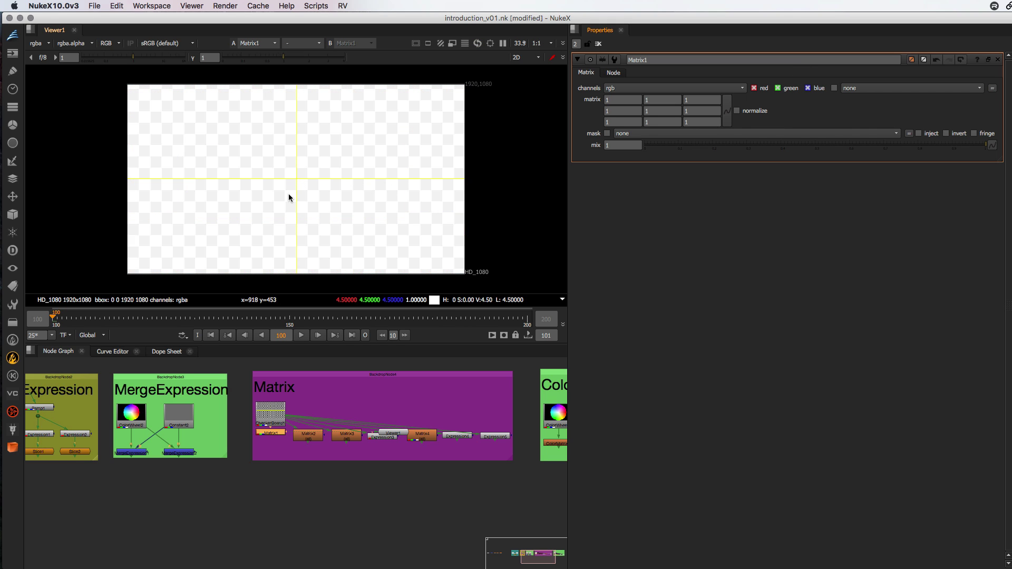
{"action": "key", "text": "alt+f"}
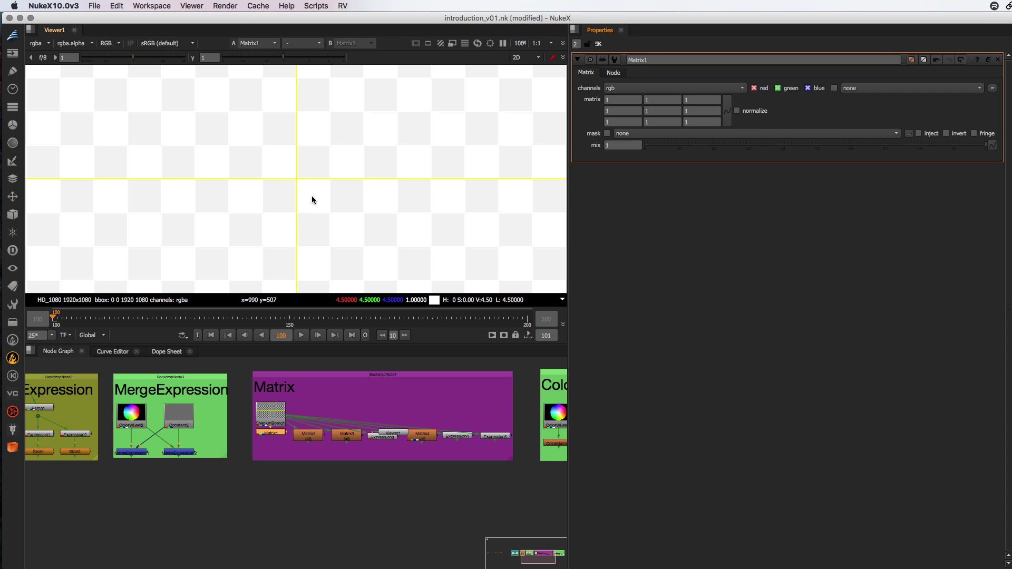
{"action": "right_click", "coordinate": [306, 189]}
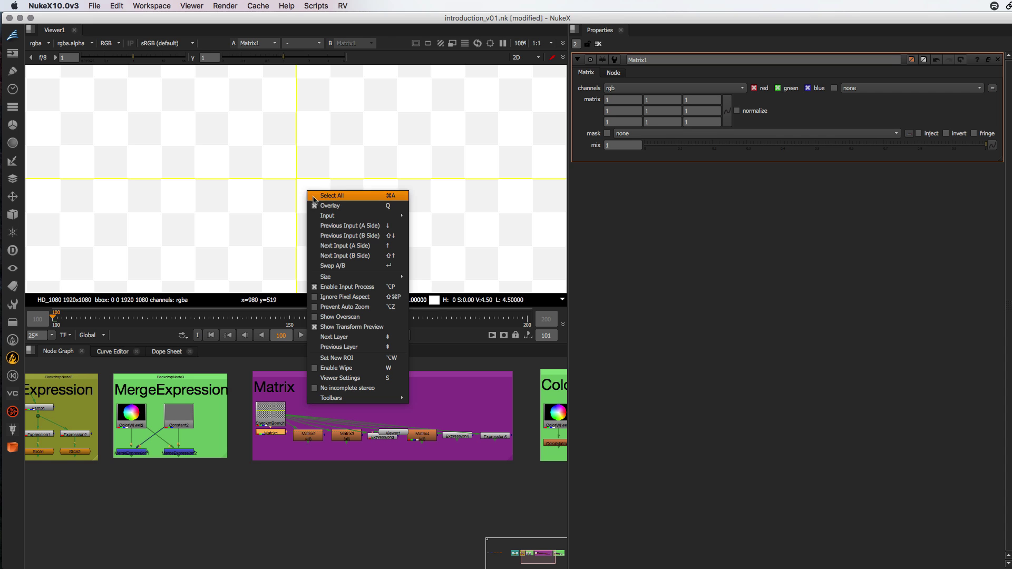
{"action": "left_click", "coordinate": [308, 182]}
{"action": "middle_click_drag", "start_coordinate": [306, 194], "coordinate": [318, 203]}
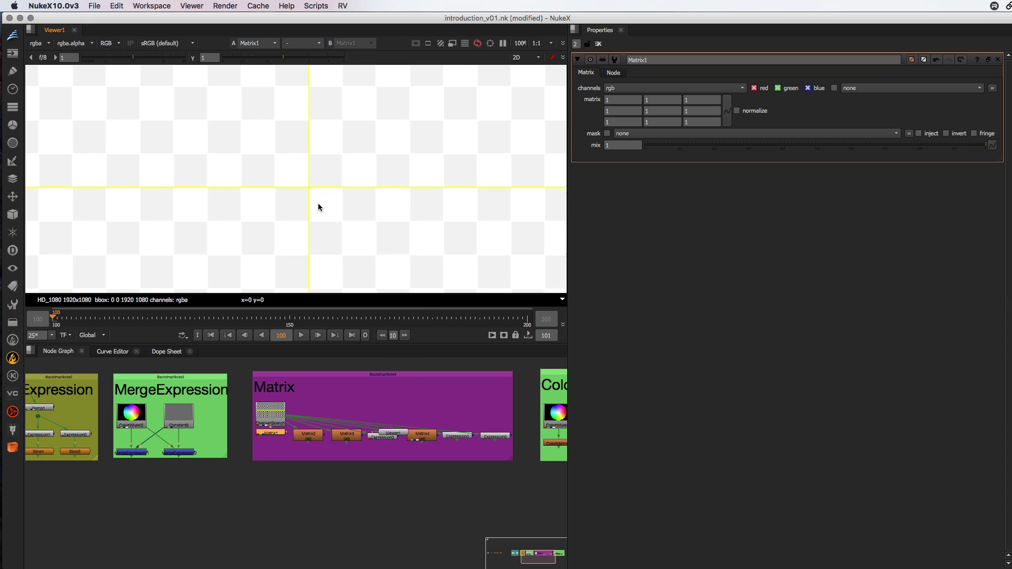
{"action": "scroll", "coordinate": [315, 202], "scroll_direction": "up", "scroll_amount": 2}
{"action": "scroll", "coordinate": [306, 193], "scroll_direction": "up", "scroll_amount": 1}
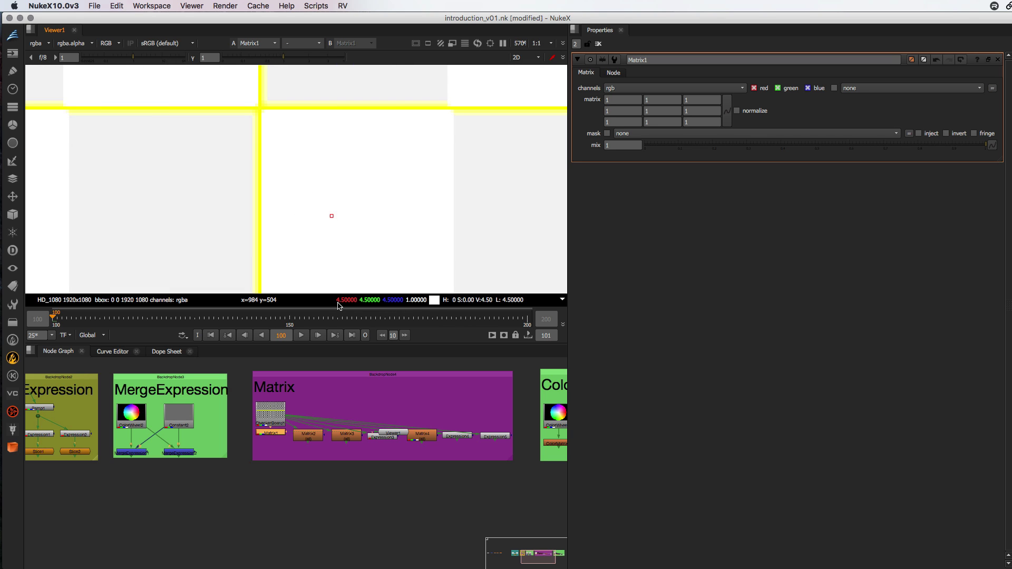
Normalize Matrix1's kernel and compare the blurred result against the original CheckerBoard1
{"action": "mouse_move", "coordinate": [338, 306]}
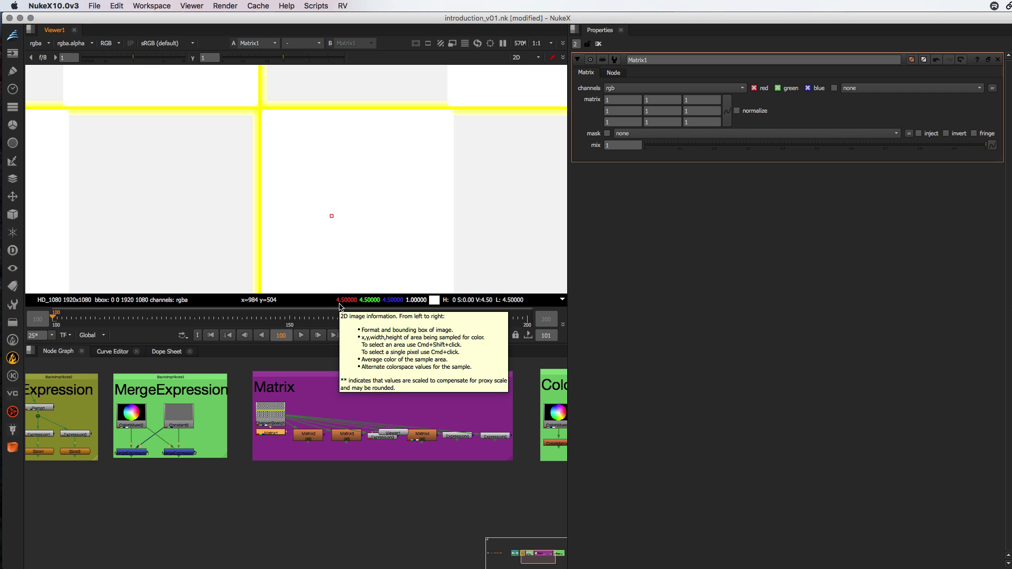
{"action": "mouse_move", "coordinate": [738, 113]}
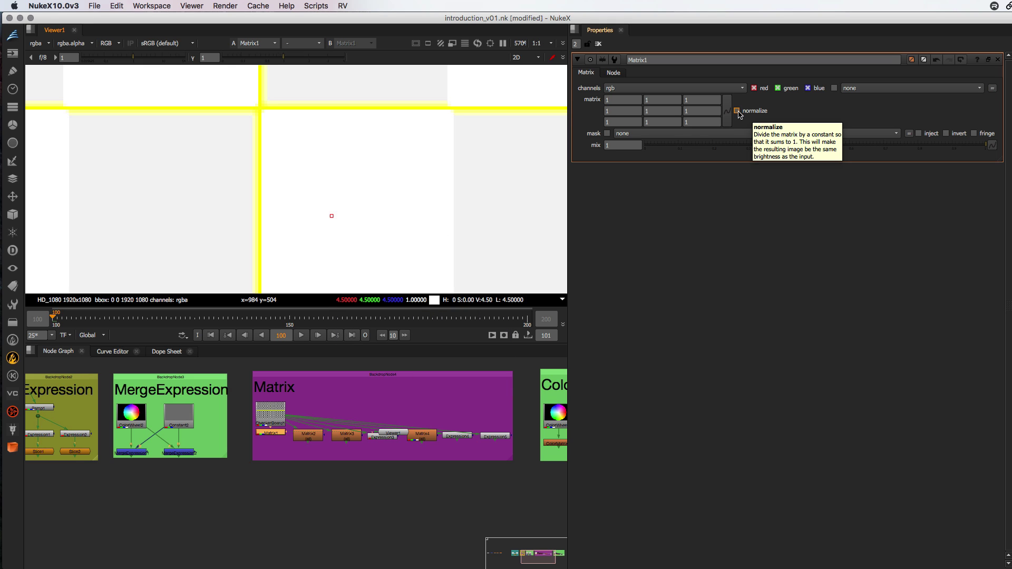
{"action": "left_click", "coordinate": [737, 110]}
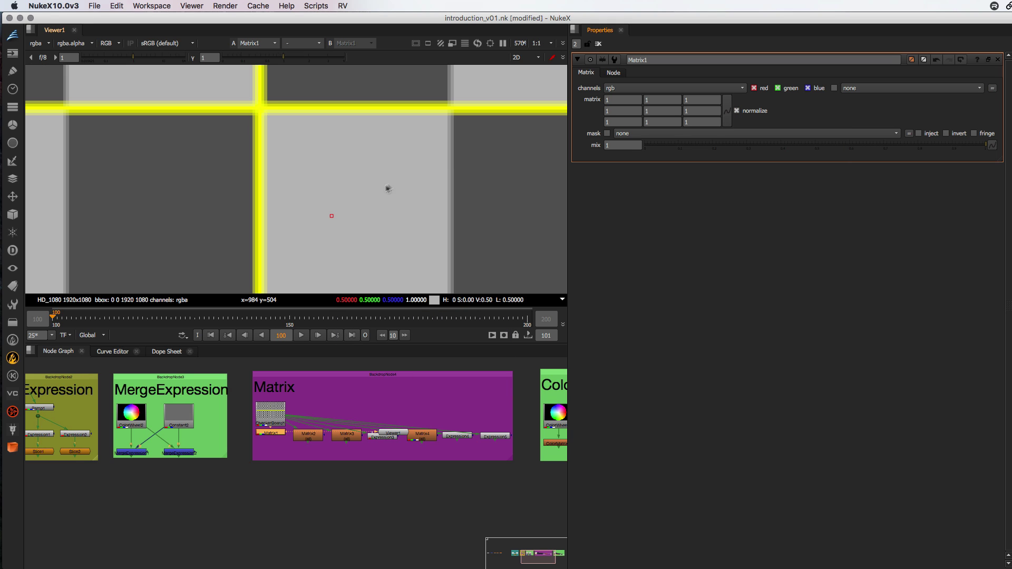
{"action": "key", "text": "f"}
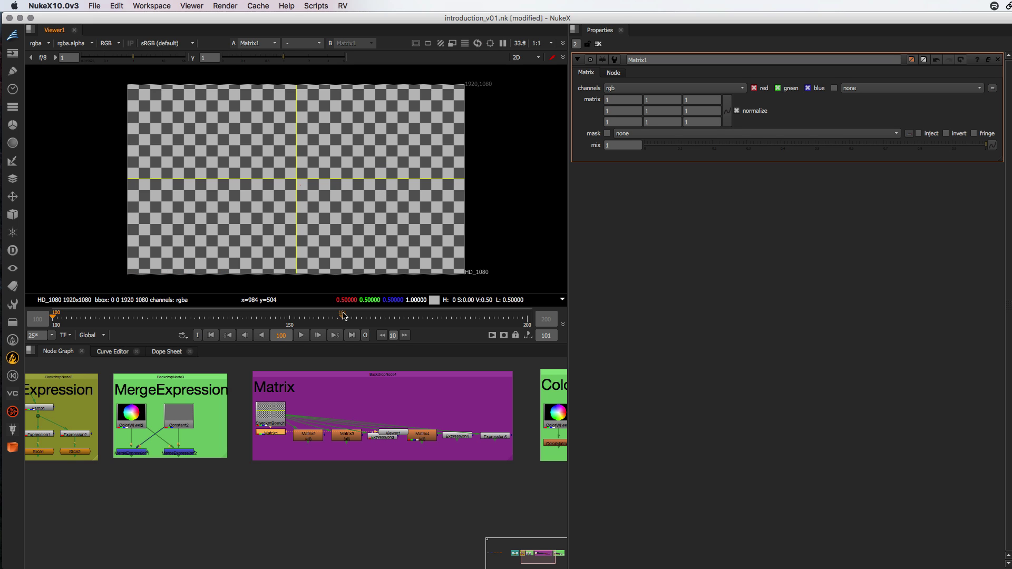
{"action": "scroll", "coordinate": [331, 193], "scroll_direction": "up", "scroll_amount": 5}
{"action": "scroll", "coordinate": [319, 194], "scroll_direction": "up", "scroll_amount": 8}
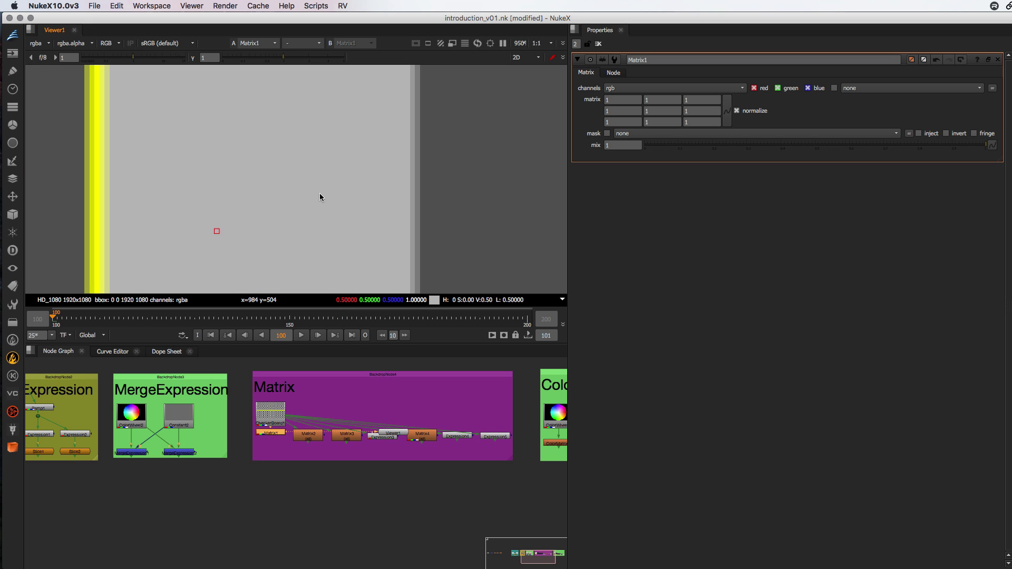
{"action": "left_click", "coordinate": [269, 419]}
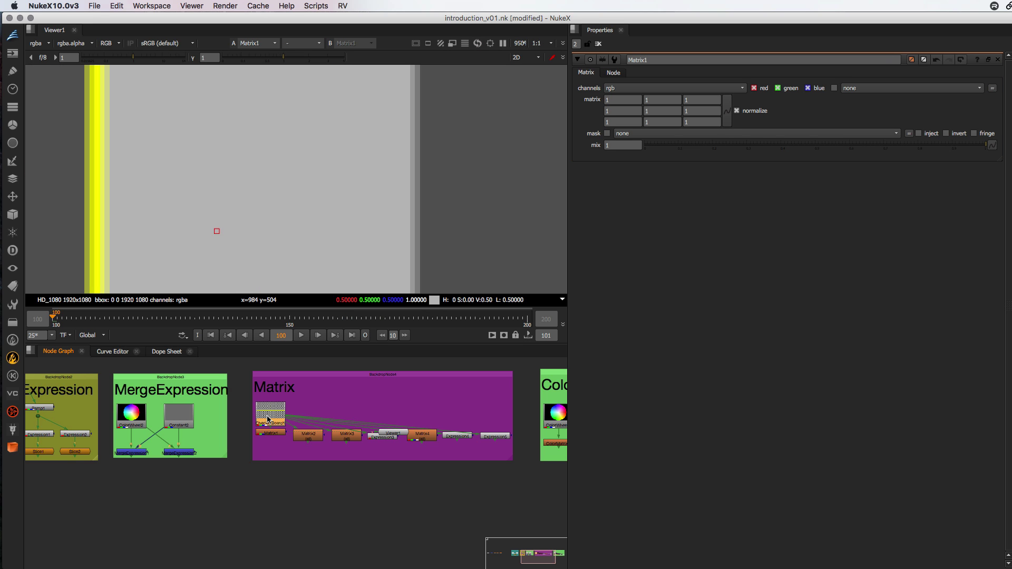
{"action": "key", "text": "1"}
{"action": "left_click", "coordinate": [270, 434]}
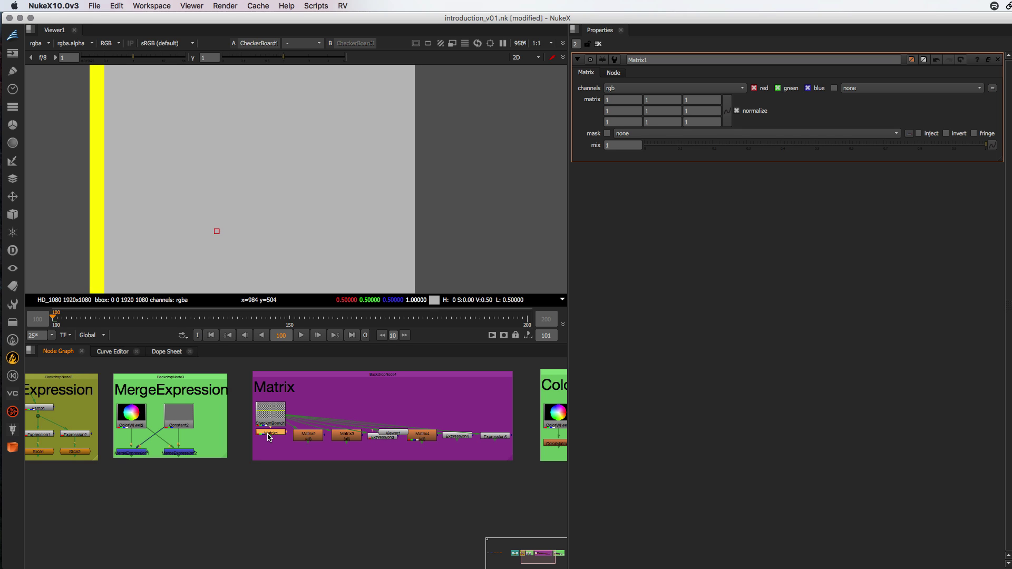
{"action": "left_click", "coordinate": [269, 435]}
{"action": "key", "text": "1"}
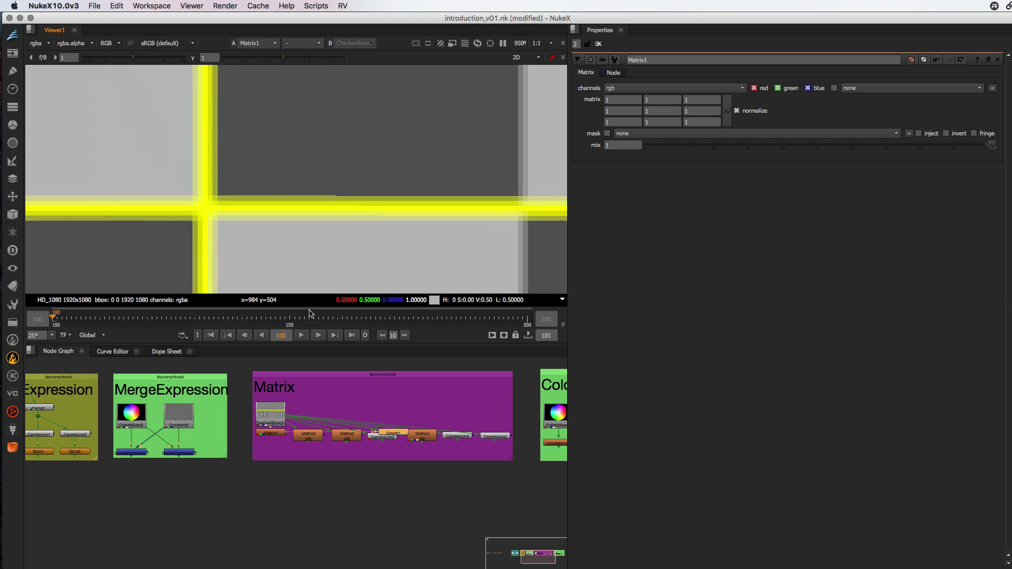
{"action": "key", "text": "1"}
{"action": "key", "text": "1"}
{"action": "key", "text": "1"}
{"action": "key", "text": "1"}
{"action": "key", "text": "1"}
{"action": "key", "text": "1"}
{"action": "key", "text": "1"}
{"action": "key", "text": "1"}
{"action": "key", "text": "1"}
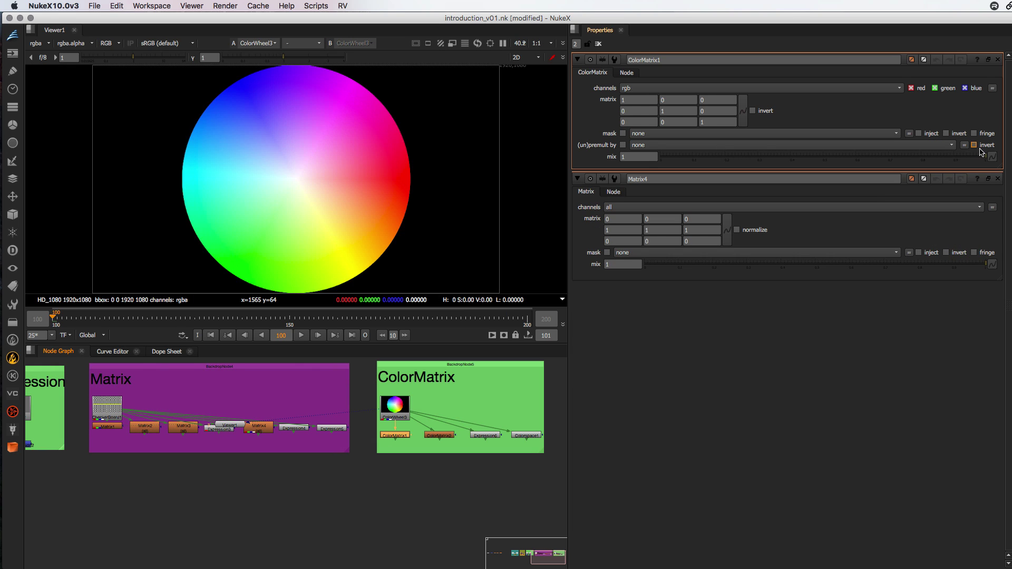
Close Matrix4's settings and open ColorMatrix1's online help page
{"action": "left_click", "coordinate": [998, 178]}
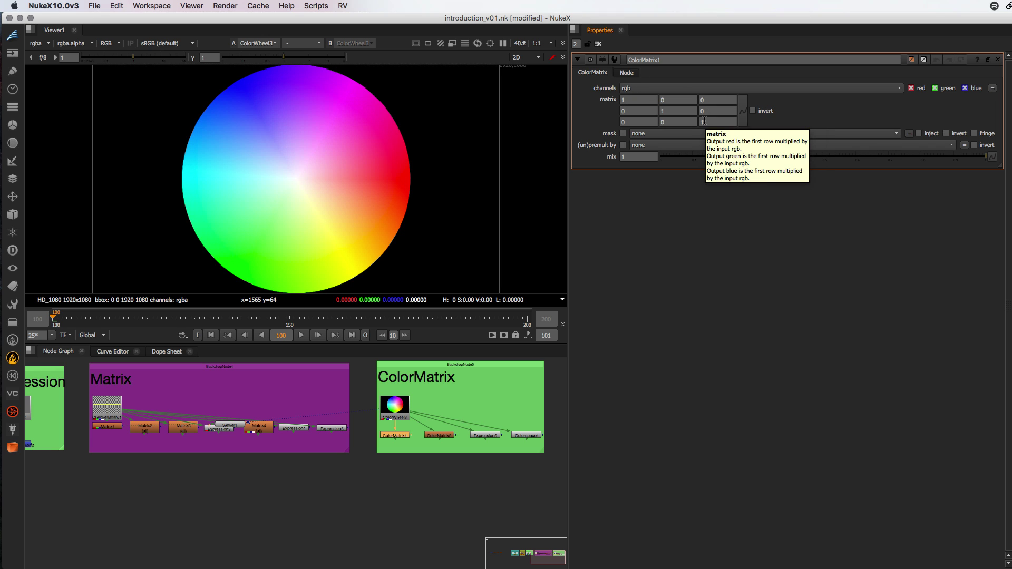
{"action": "left_click", "coordinate": [977, 59]}
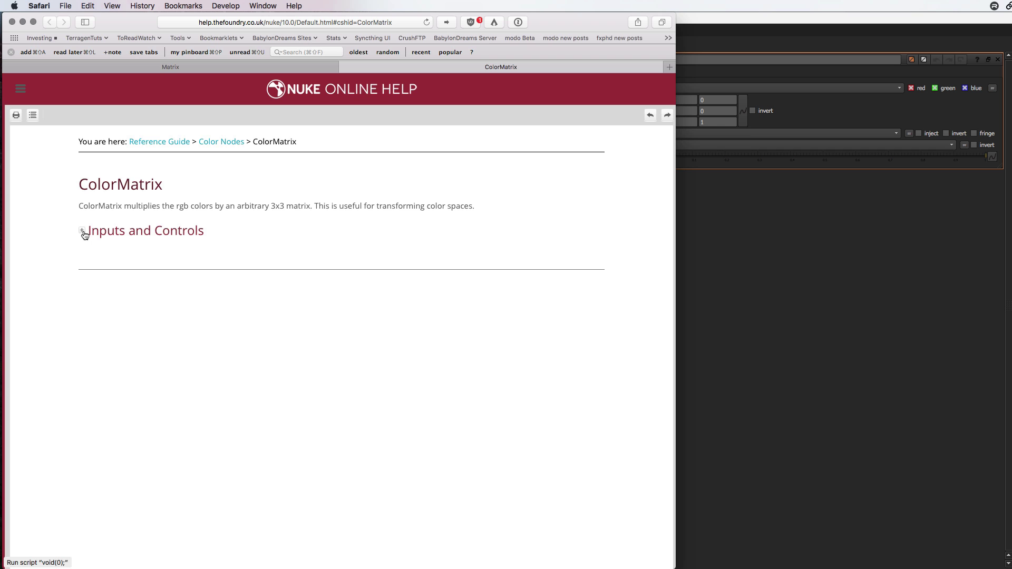
Expand the ColorMatrix help's Inputs and Controls section, read the matrix row, then return to NukeX
{"action": "left_click", "coordinate": [84, 231]}
{"action": "scroll", "coordinate": [381, 301], "scroll_direction": "down", "scroll_amount": 5}
{"action": "scroll", "coordinate": [382, 301], "scroll_direction": "down", "scroll_amount": 5}
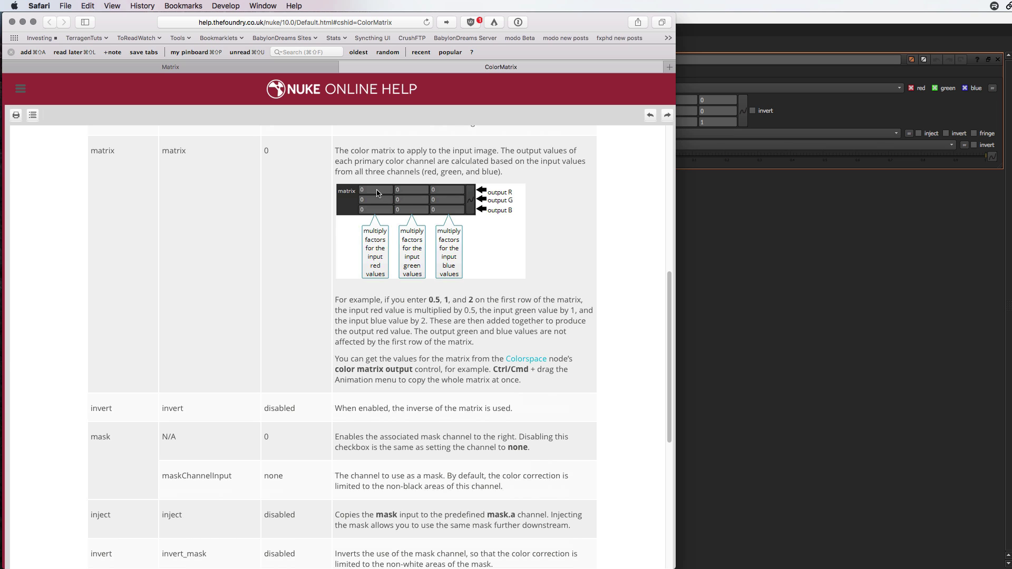
{"action": "left_click", "coordinate": [726, 250]}
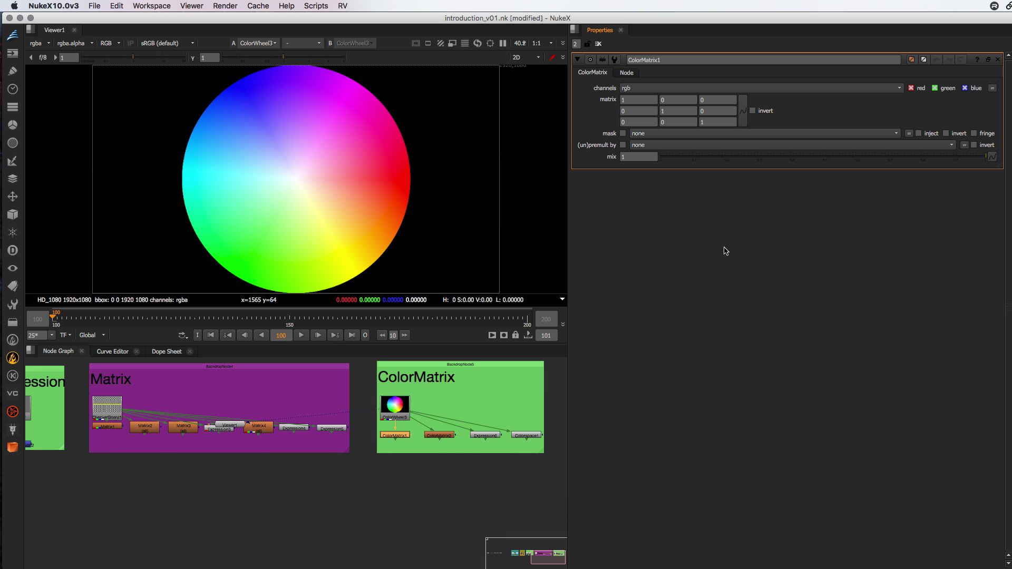
Compare ColorMatrix1's output with the original ColorWheel3 image and show ColorMatrix1's settings
{"action": "key", "text": "1"}
{"action": "key", "text": "1"}
{"action": "left_click", "coordinate": [402, 437]}
{"action": "key", "text": "1"}
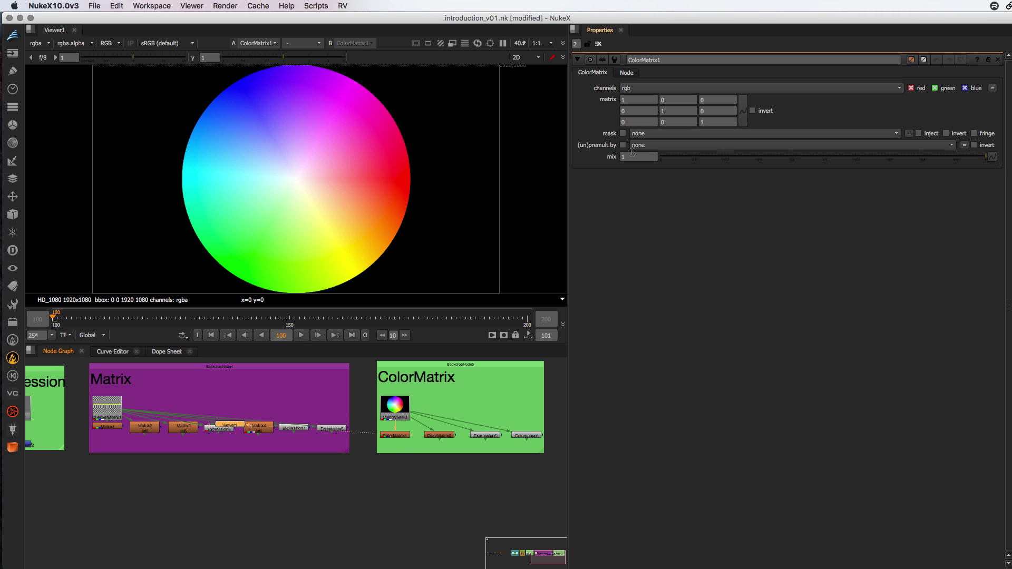
Set ColorMatrix2's top matrix row to 1, 0.5, 0.25
{"action": "left_click", "coordinate": [725, 99]}
{"action": "left_click", "coordinate": [625, 99]}
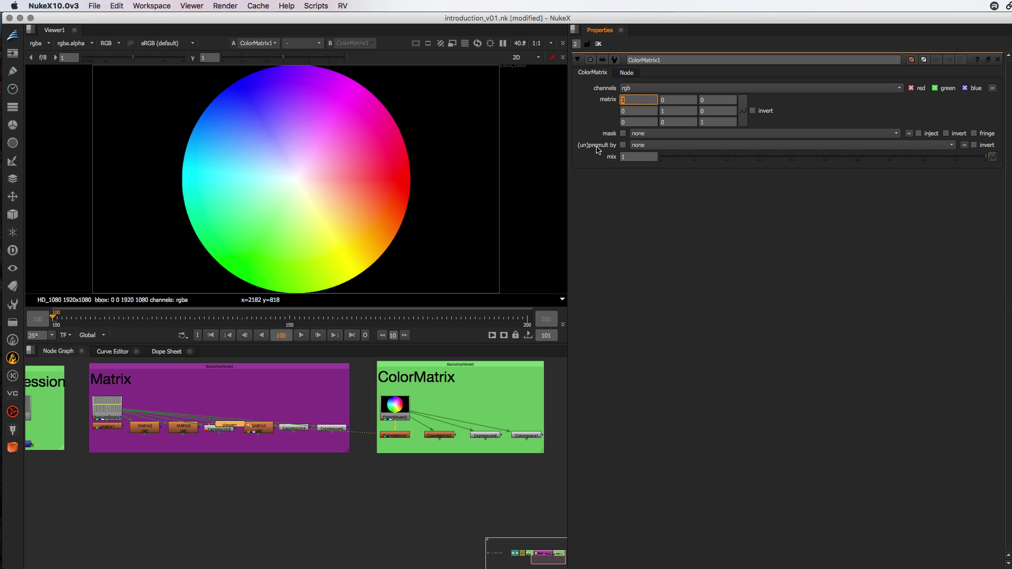
{"action": "left_click", "coordinate": [678, 100]}
{"action": "key", "text": "Tab"}
{"action": "left_click", "coordinate": [636, 101]}
{"action": "left_click", "coordinate": [630, 112]}
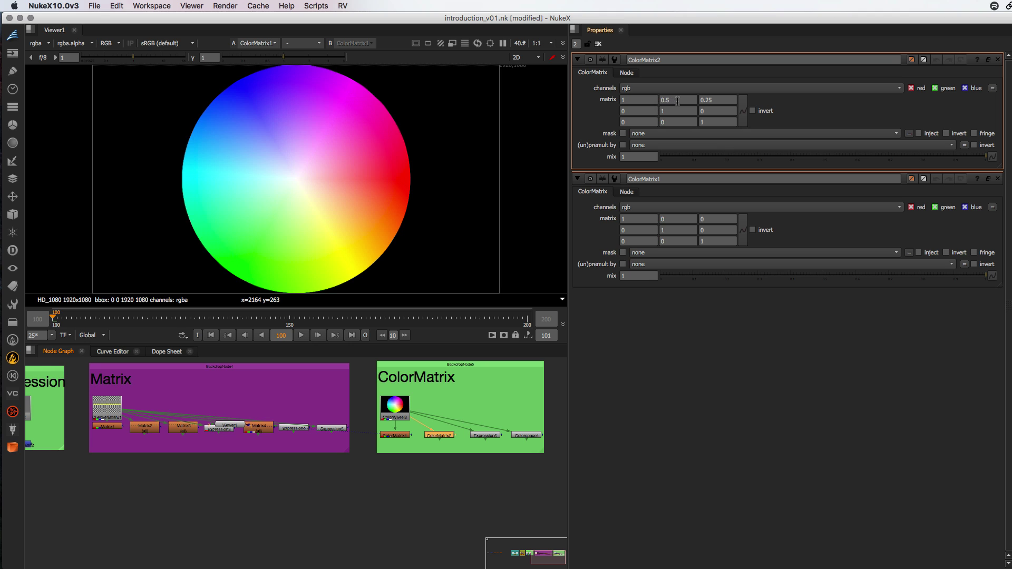
{"action": "left_click", "coordinate": [677, 100]}
{"action": "left_click", "coordinate": [722, 100]}
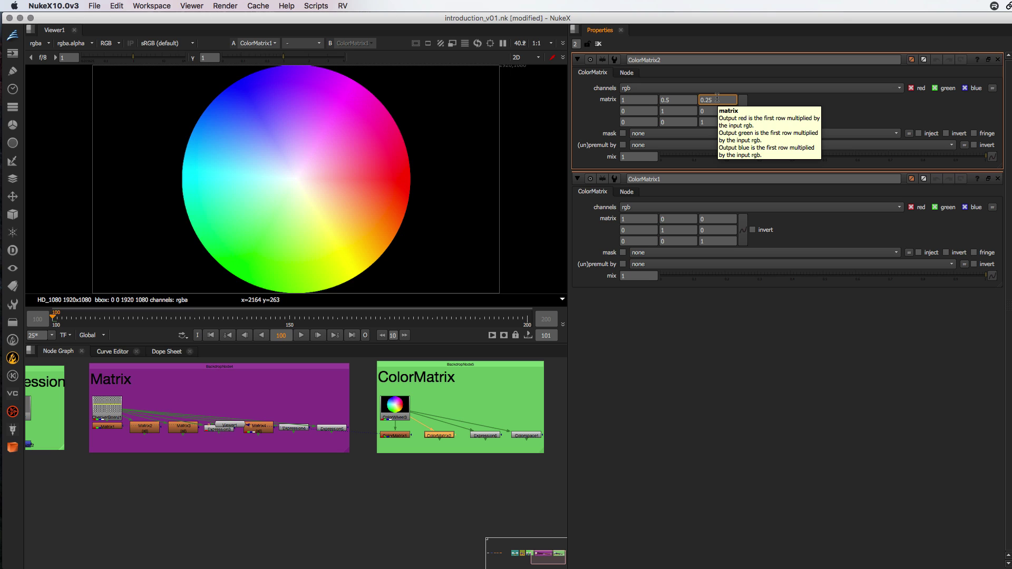
{"action": "left_click", "coordinate": [635, 99]}
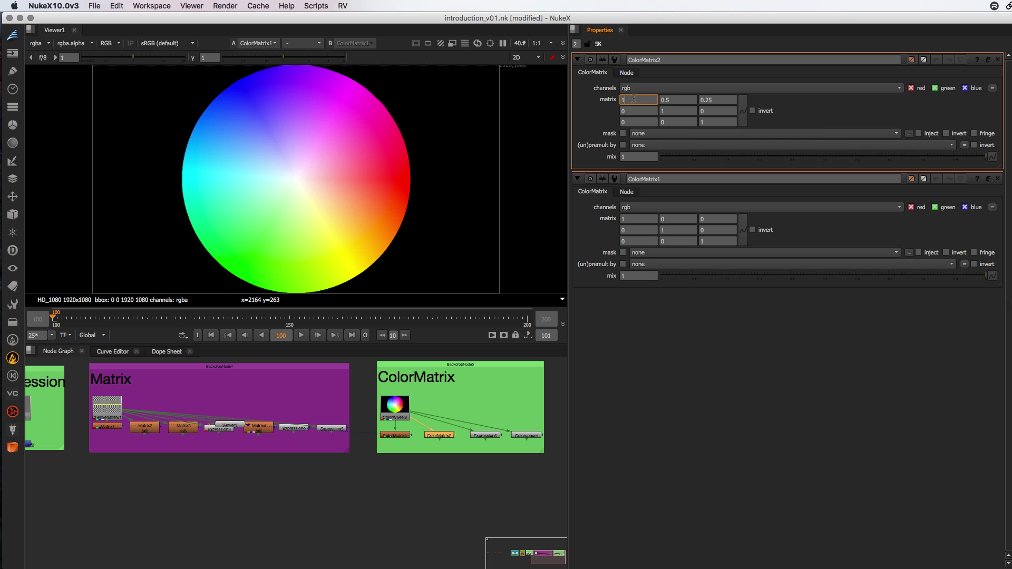
{"action": "left_click", "coordinate": [679, 100]}
{"action": "left_click", "coordinate": [722, 99]}
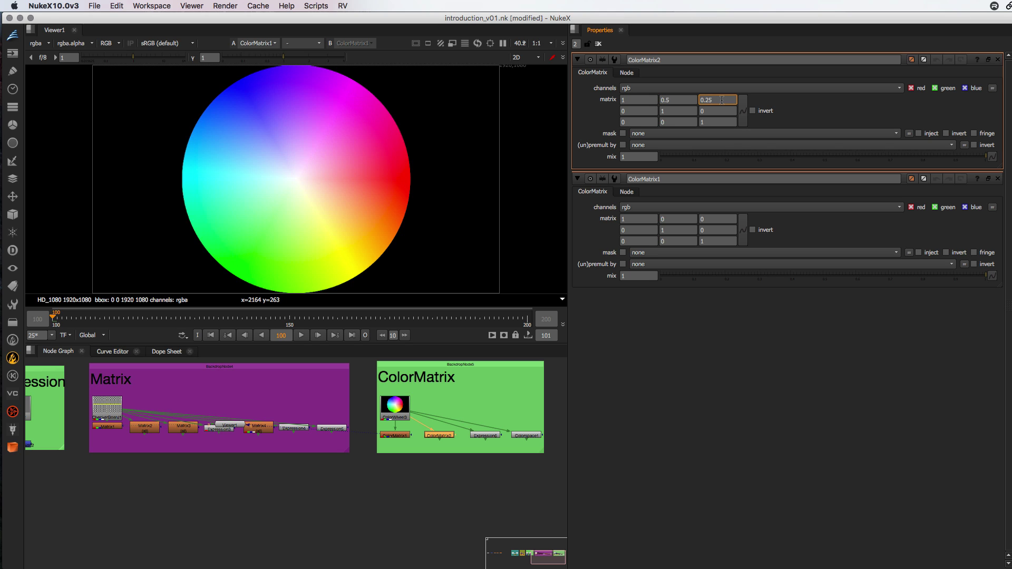
View ColorMatrix2's output showing only the red channel
{"action": "left_click", "coordinate": [439, 436]}
{"action": "key", "text": "1"}
{"action": "key", "text": "r"}
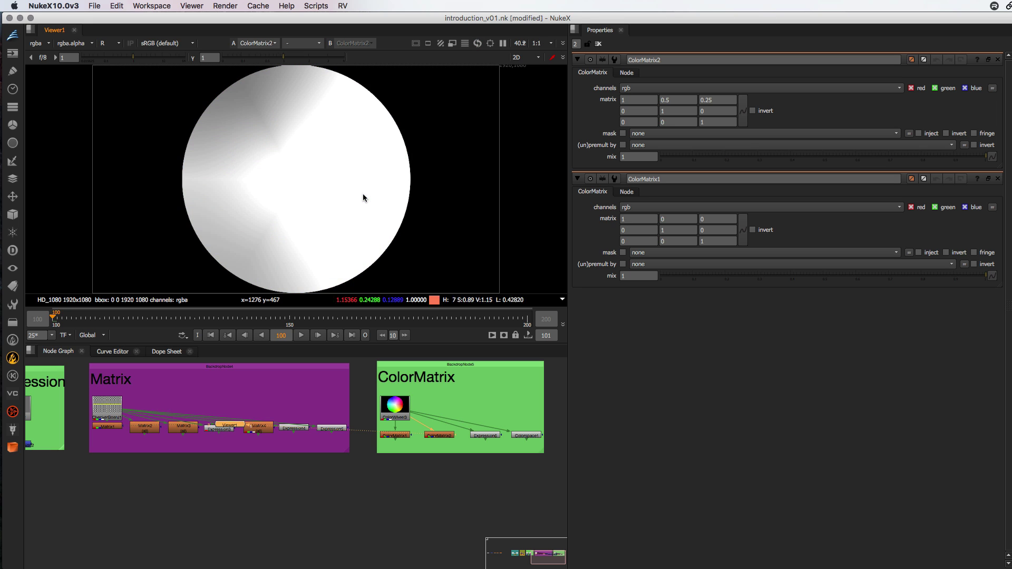
{"action": "scroll", "coordinate": [281, 174], "scroll_direction": "up", "scroll_amount": 1}
{"action": "left_click", "coordinate": [394, 409]}
{"action": "key", "text": "1"}
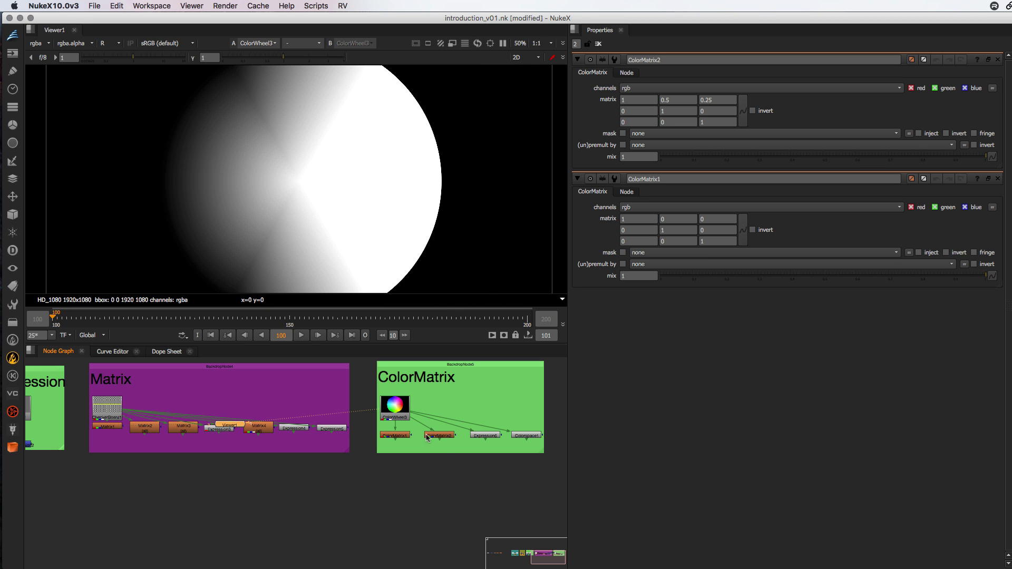
{"action": "left_click", "coordinate": [440, 436]}
{"action": "key", "text": "1"}
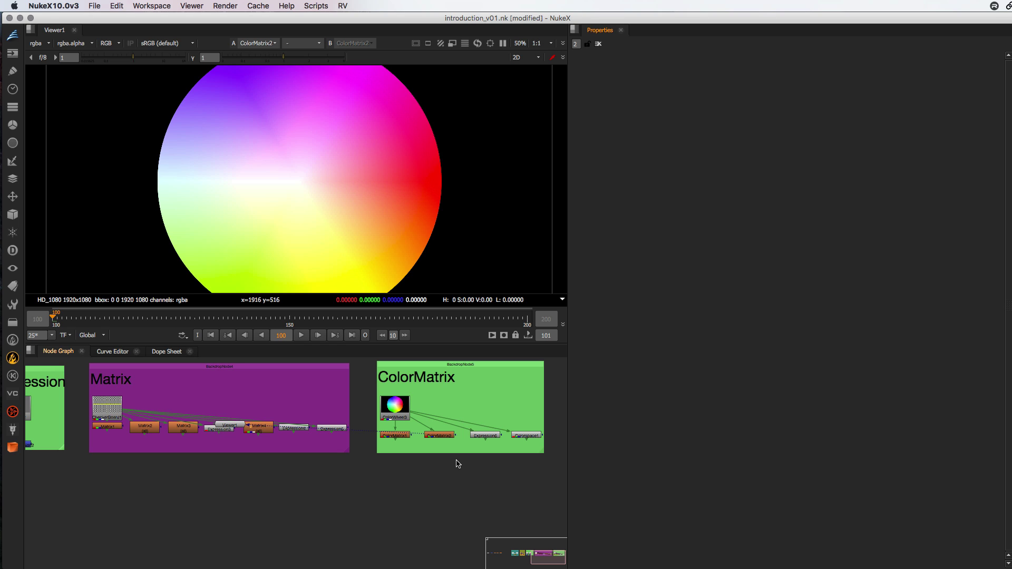
Open Colorspace1, view its L*a*b* output, and swap the in/out colorspaces and back
{"action": "left_click", "coordinate": [521, 436]}
{"action": "double_click", "coordinate": [521, 435]}
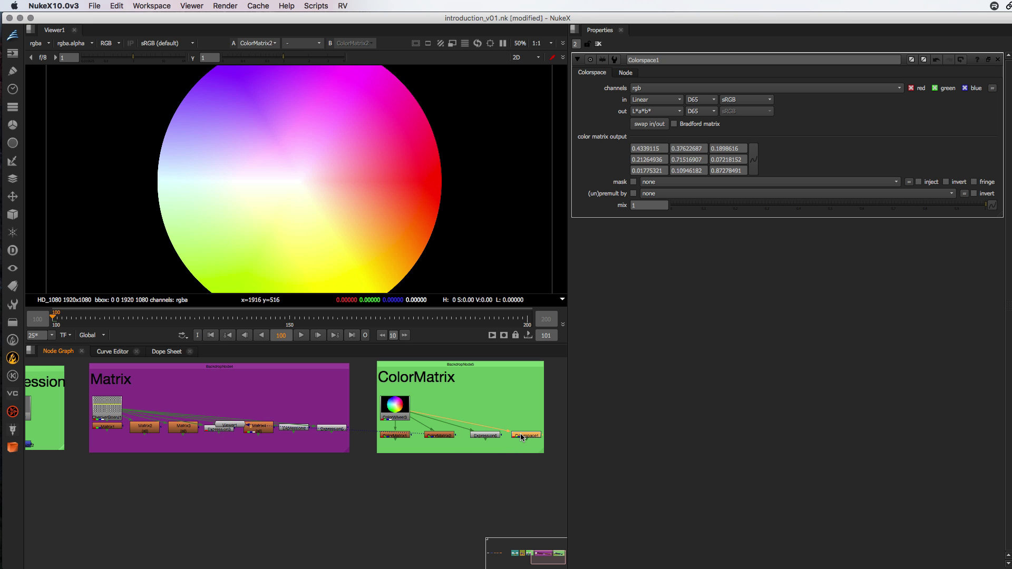
{"action": "key", "text": "1"}
{"action": "left_click", "coordinate": [653, 112]}
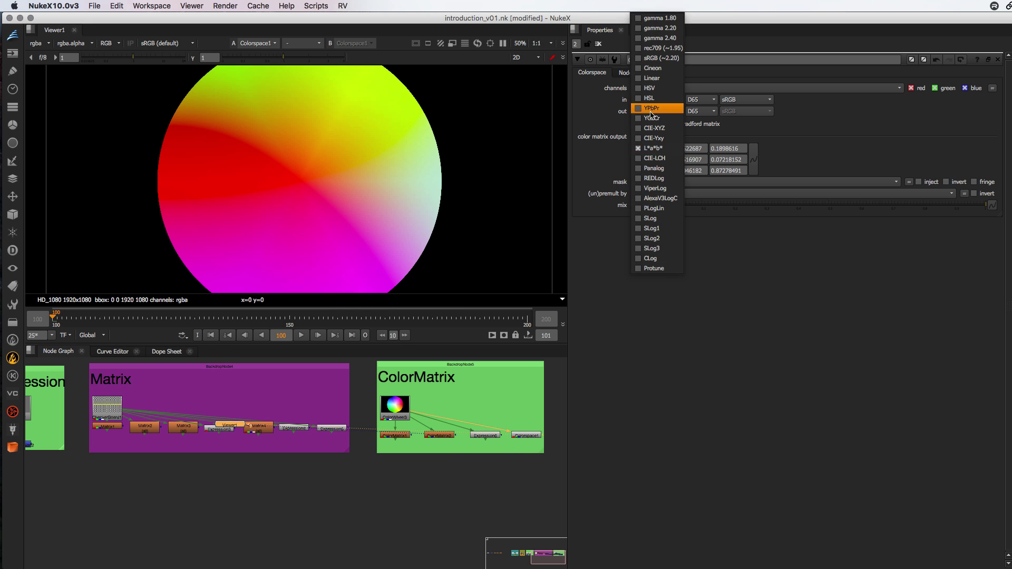
{"action": "left_click", "coordinate": [654, 149]}
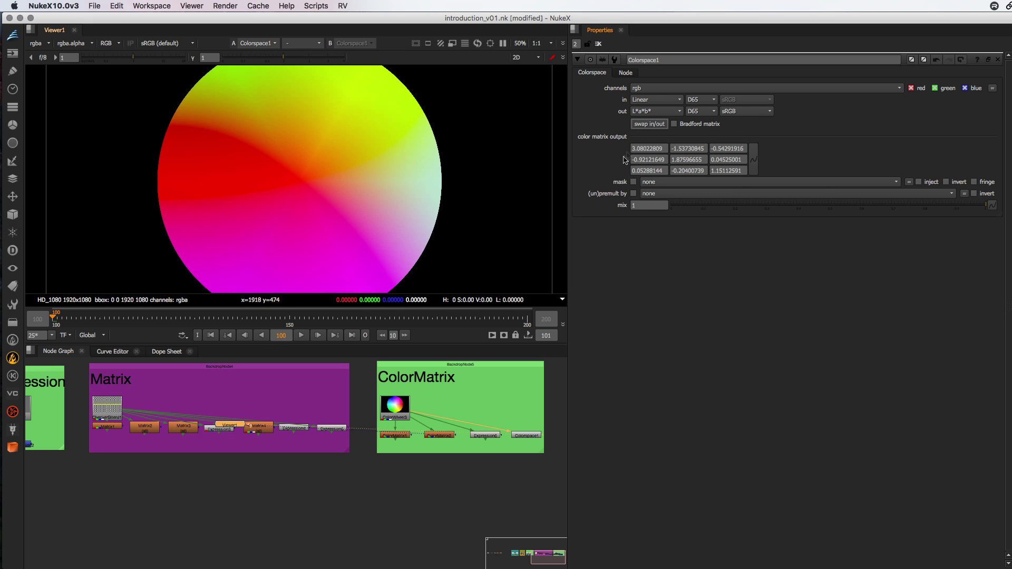
{"action": "left_click", "coordinate": [648, 124]}
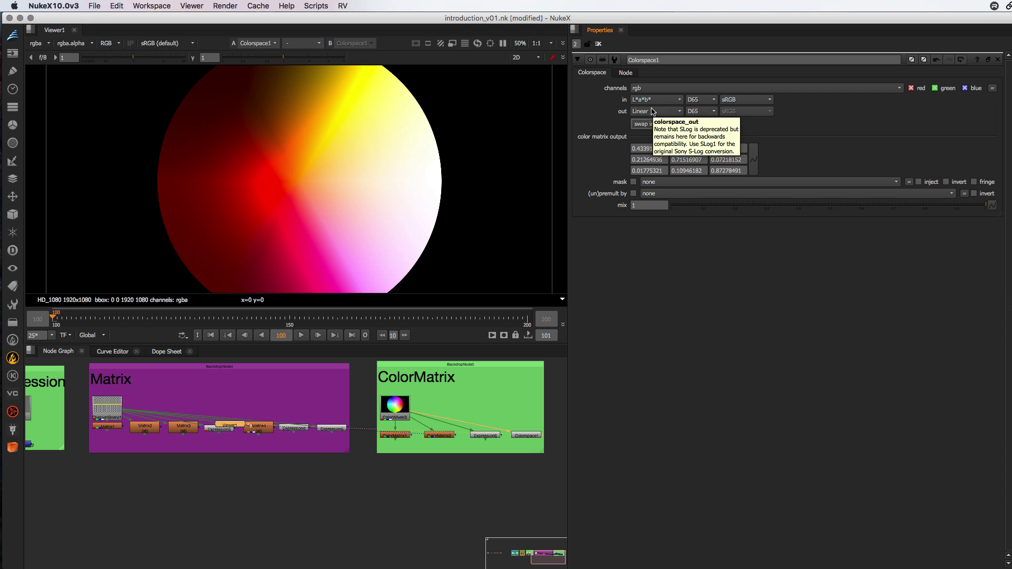
{"action": "left_click", "coordinate": [641, 125]}
Try sRGB, Cineon, YCbCr, CIE-LCH and rec709 as Colorspace1's output colorspace
{"action": "left_click", "coordinate": [650, 111]}
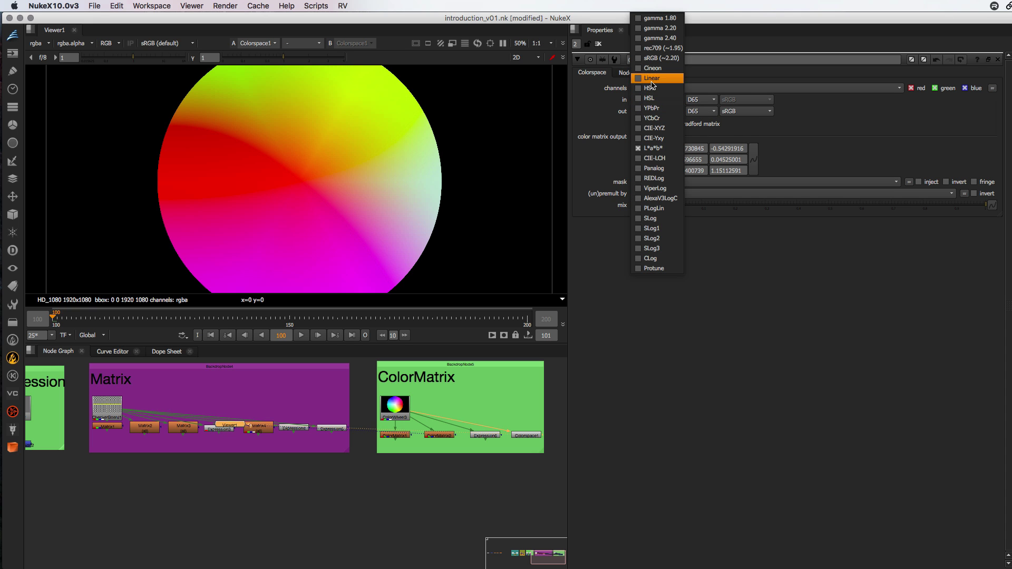
{"action": "left_click", "coordinate": [659, 58]}
{"action": "scroll", "coordinate": [649, 112], "scroll_direction": "down", "scroll_amount": 1}
{"action": "left_click", "coordinate": [649, 111]}
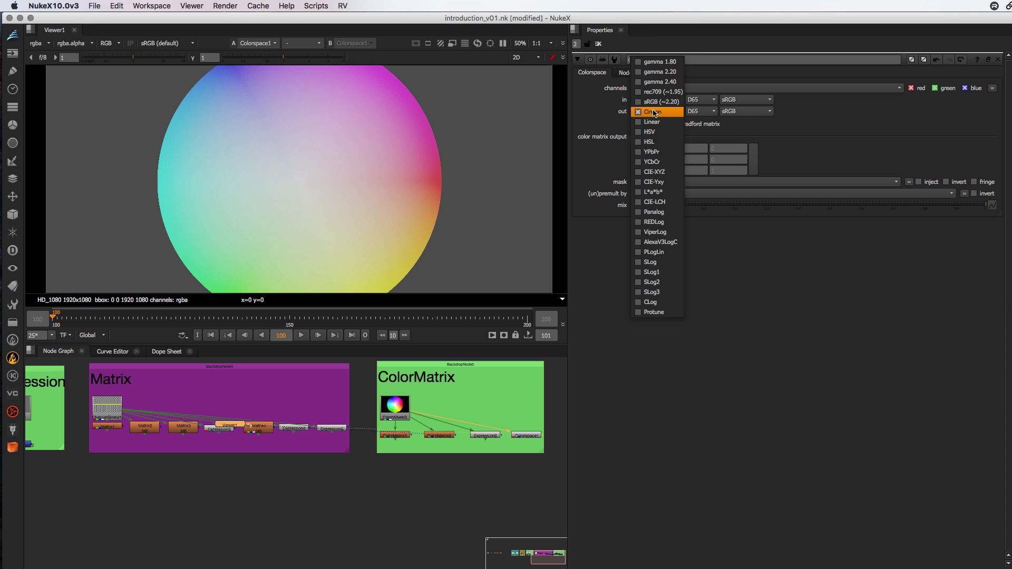
{"action": "left_click", "coordinate": [654, 162]}
{"action": "left_click", "coordinate": [655, 116]}
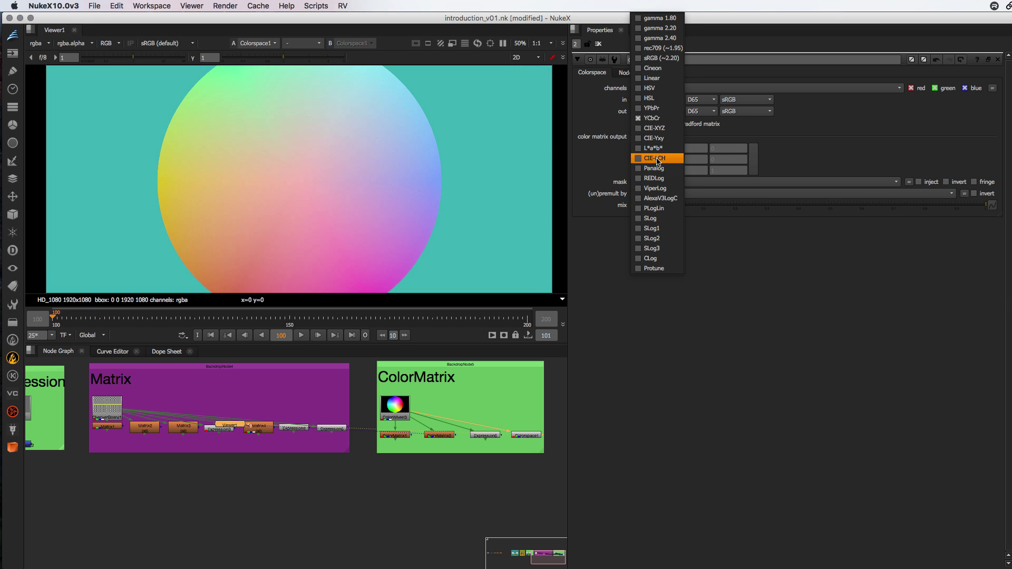
{"action": "left_click", "coordinate": [655, 158]}
{"action": "left_click", "coordinate": [654, 110]}
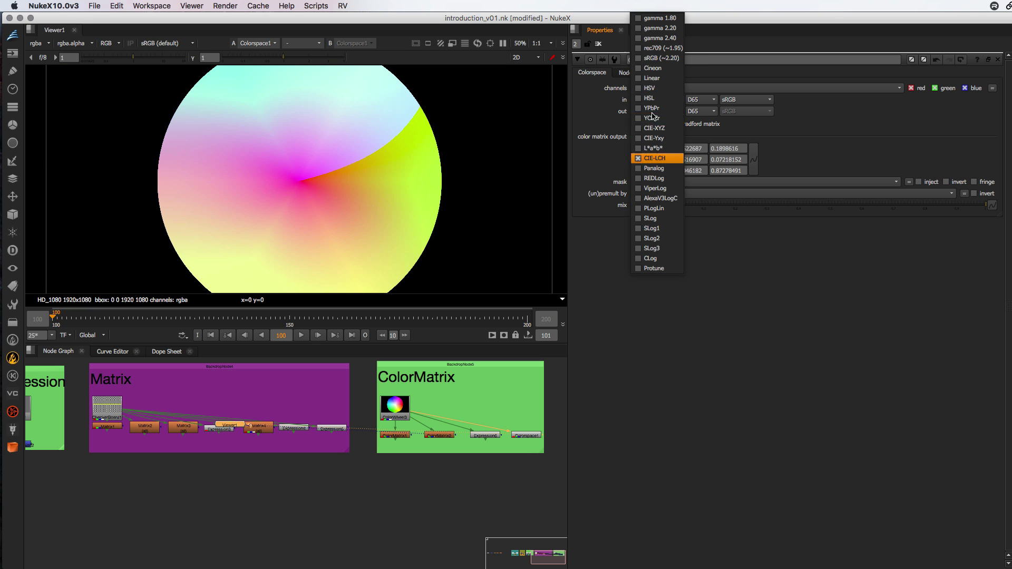
{"action": "left_click", "coordinate": [657, 48]}
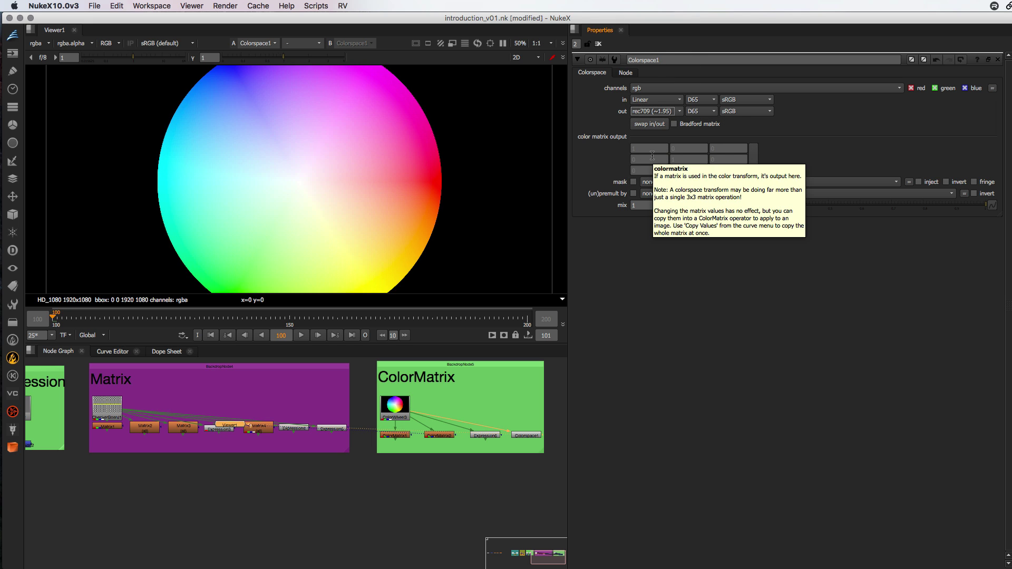
{"action": "left_click", "coordinate": [663, 112]}
Return Colorspace1's output to L*a*b* and open the Expression6 and ColorMatrix2 panels
{"action": "left_click", "coordinate": [653, 211]}
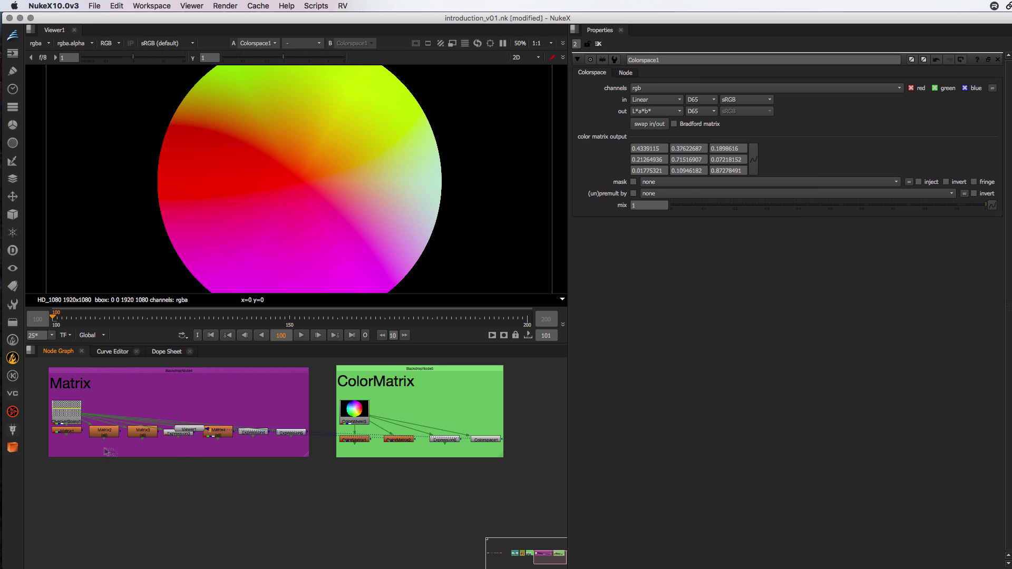
{"action": "left_click_drag", "start_coordinate": [175, 441], "coordinate": [176, 448]}
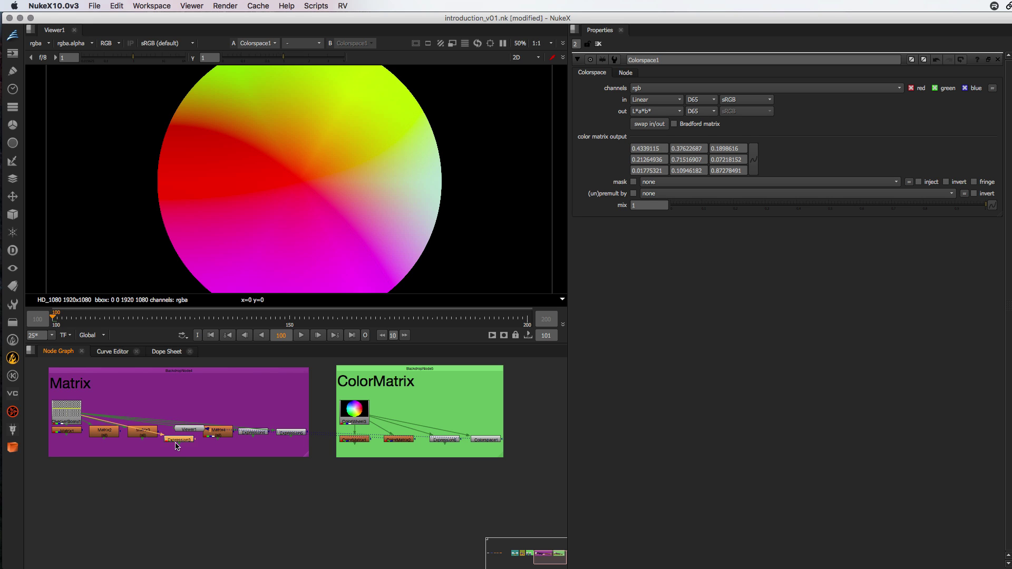
{"action": "double_click", "coordinate": [444, 439]}
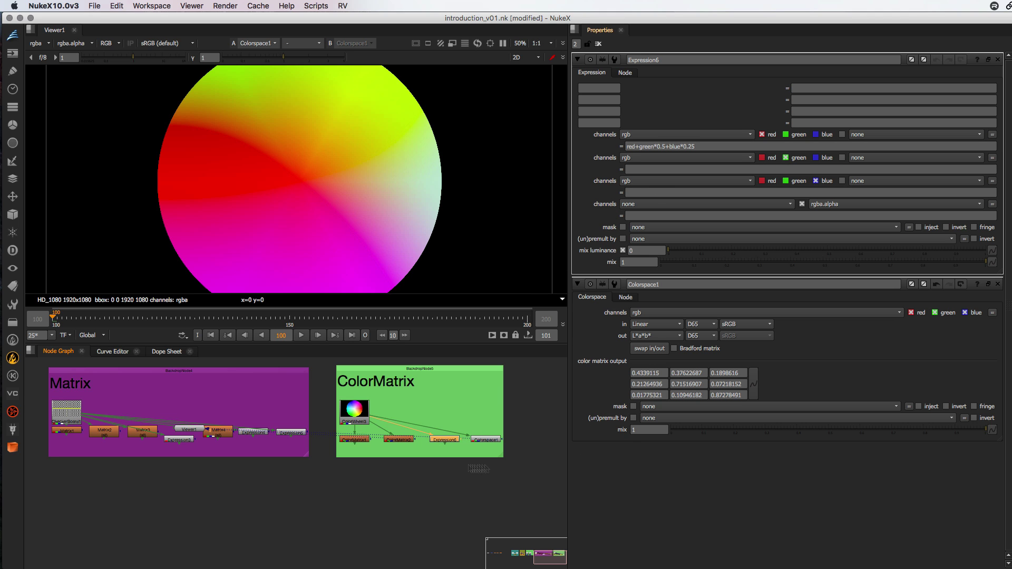
{"action": "double_click", "coordinate": [399, 440]}
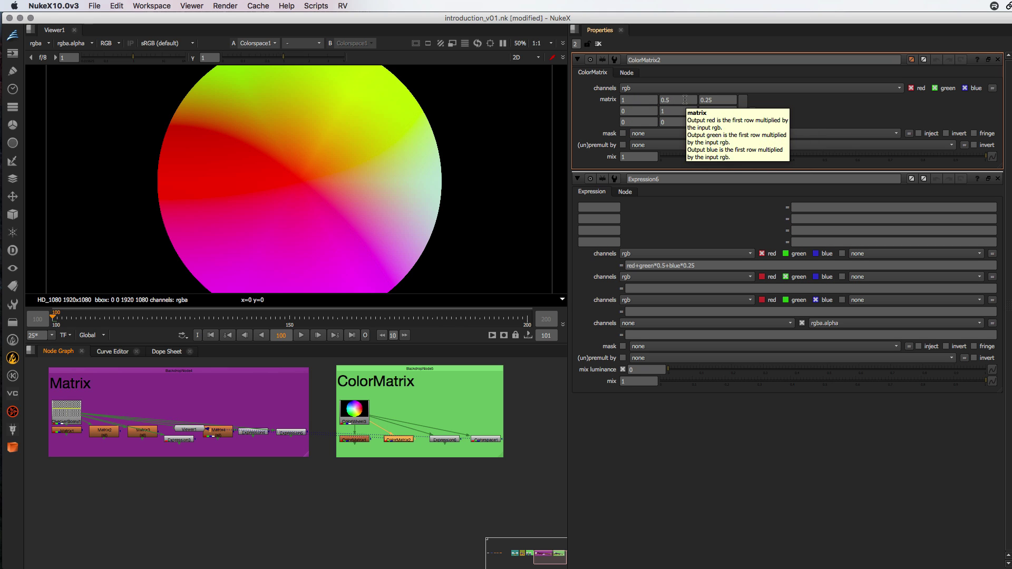
Match ColorMatrix2's 0.5 coefficient to the red and green*0.5 terms in Expression6's red expression
{"action": "left_click", "coordinate": [685, 99]}
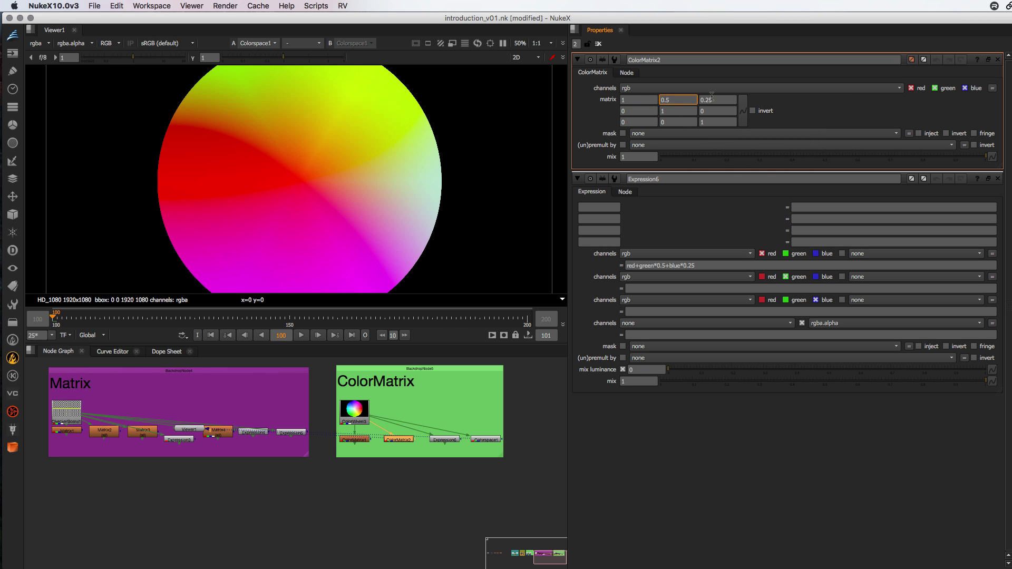
{"action": "left_click", "coordinate": [701, 265]}
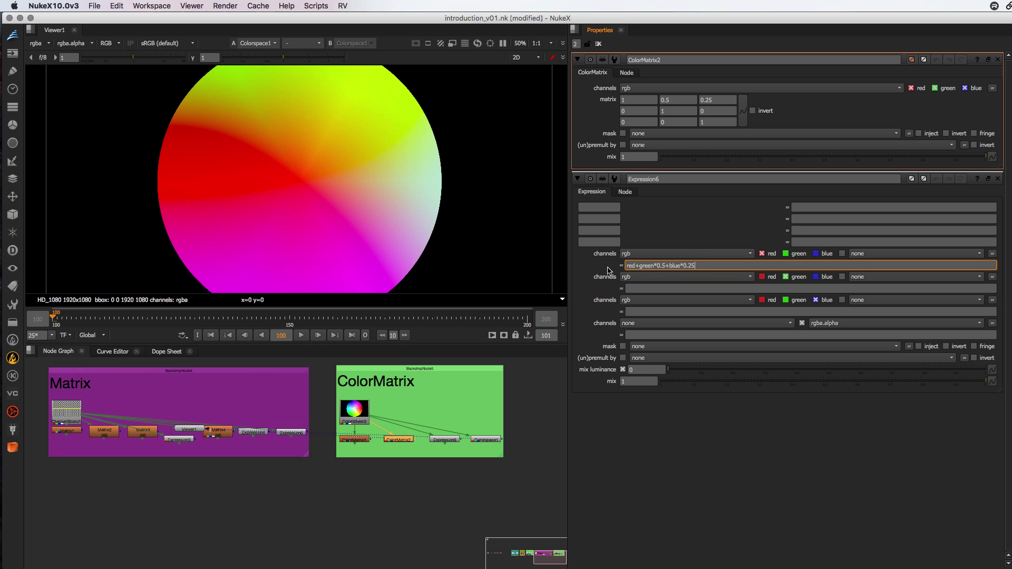
{"action": "double_click", "coordinate": [631, 265]}
{"action": "left_click_drag", "start_coordinate": [639, 266], "coordinate": [669, 266]}
Load Expression6 and ColorMatrix2 into the viewer's A and B inputs to compare them
{"action": "left_click", "coordinate": [444, 439]}
{"action": "key", "text": "1"}
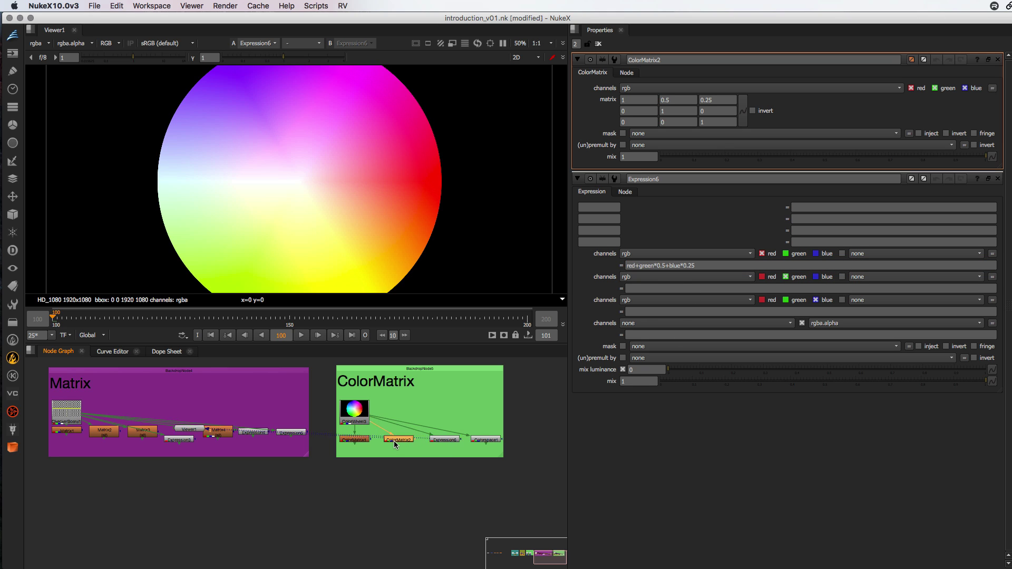
{"action": "left_click", "coordinate": [396, 440]}
{"action": "key", "text": "1"}
{"action": "key", "text": "2"}
{"action": "left_click", "coordinate": [446, 441]}
{"action": "key", "text": "1"}
{"action": "key", "text": "2"}
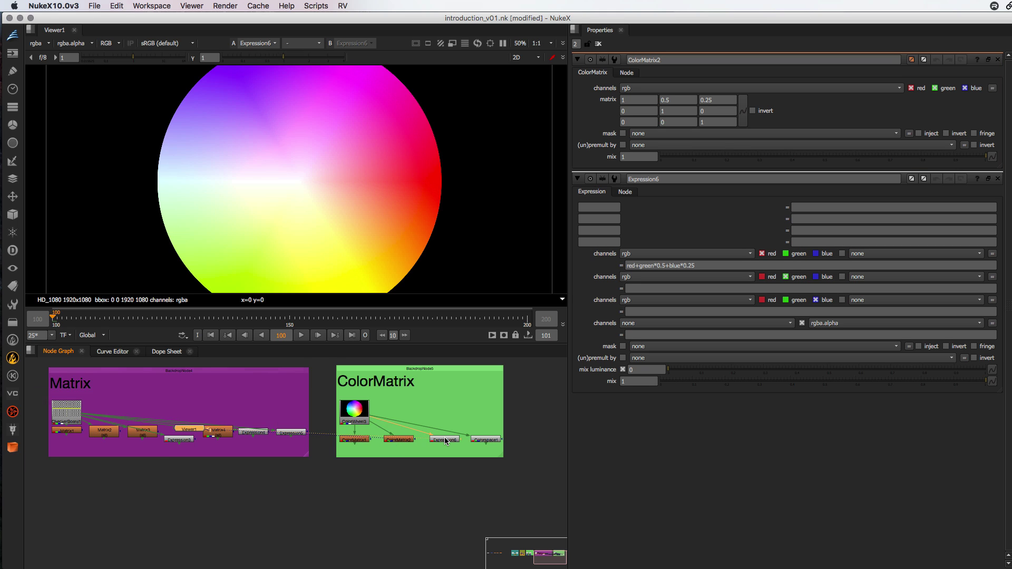
{"action": "middle_click_drag", "start_coordinate": [459, 443], "coordinate": [430, 460]}
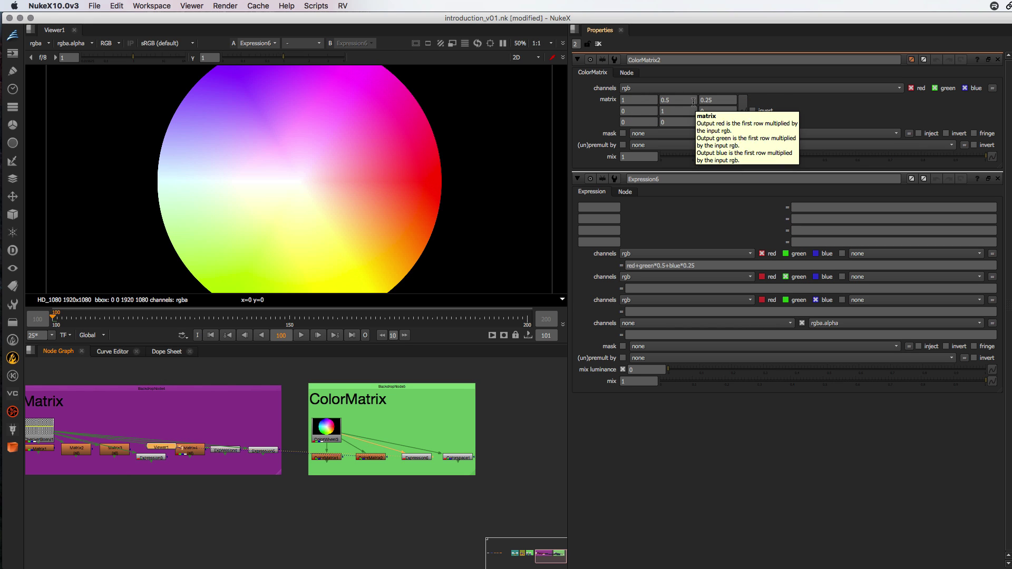
{"action": "left_click", "coordinate": [626, 265]}
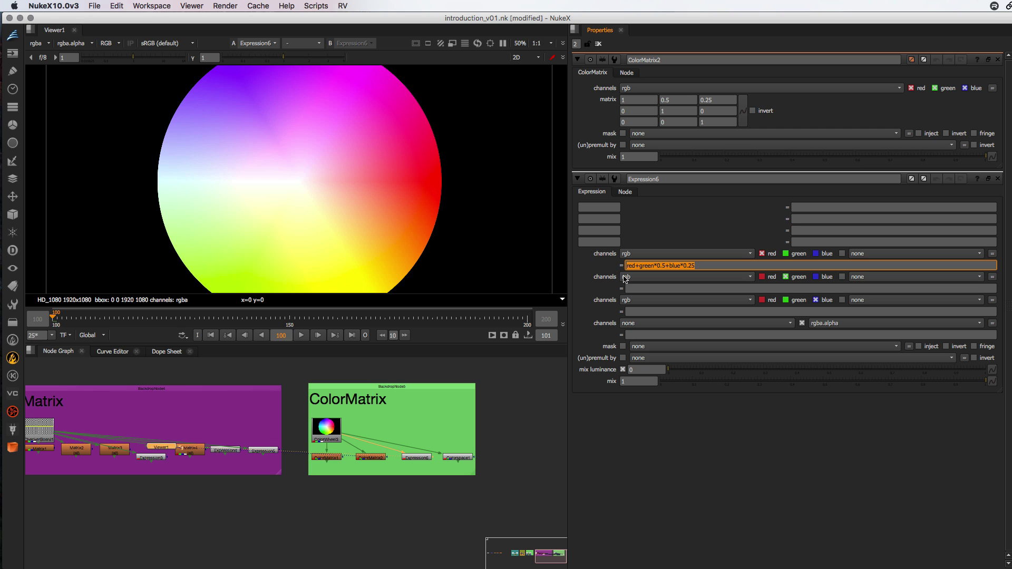
{"action": "left_click", "coordinate": [645, 288]}
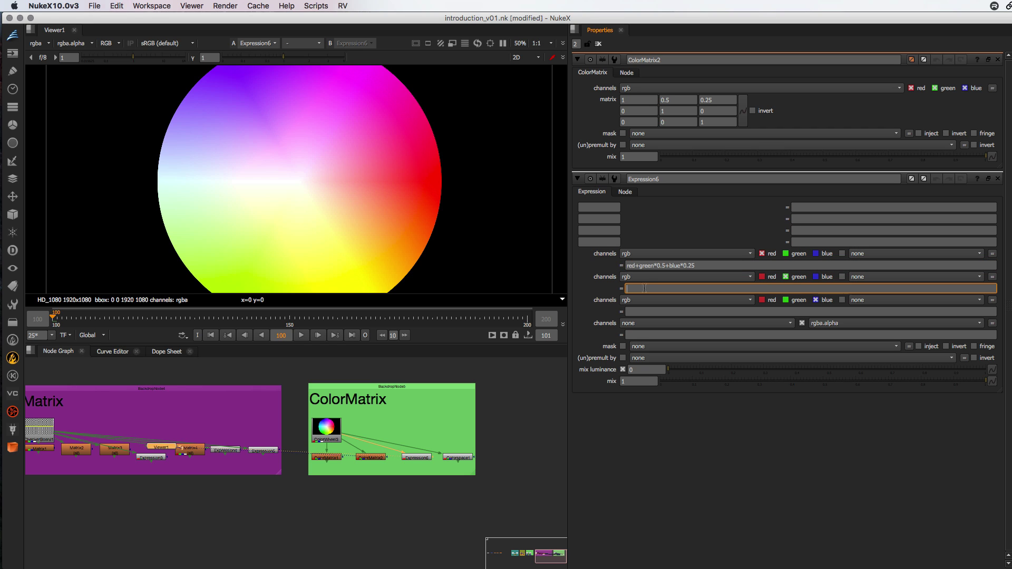
{"action": "key", "text": "shift+Tab"}
{"action": "key", "text": "ctrl+c"}
{"action": "left_click", "coordinate": [639, 289]}
{"action": "key", "text": "ctrl+v"}
{"action": "left_click", "coordinate": [661, 312]}
{"action": "key", "text": "ctrl+v"}
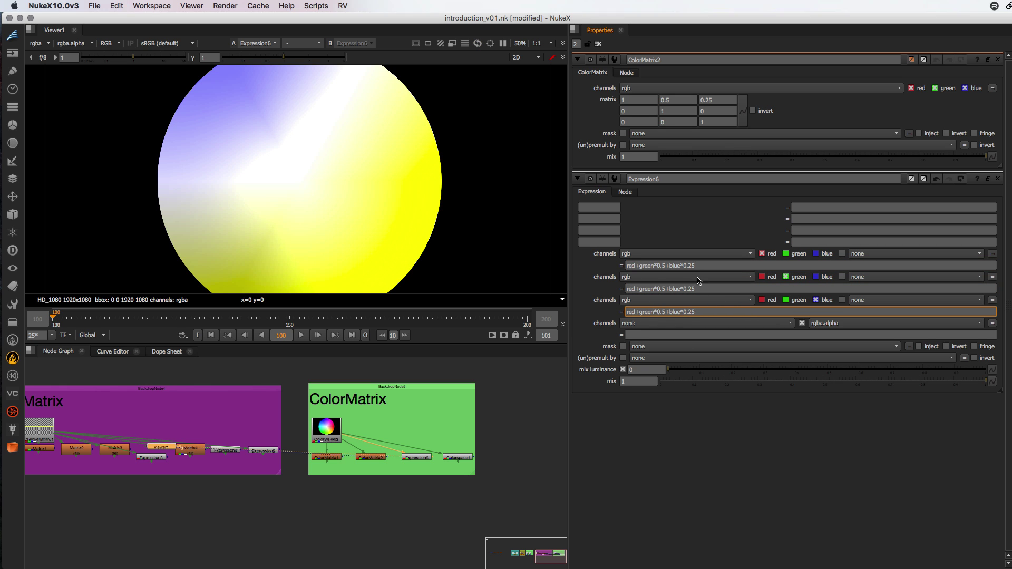
{"action": "triple_click", "coordinate": [685, 289]}
{"action": "key", "text": "BackSpace"}
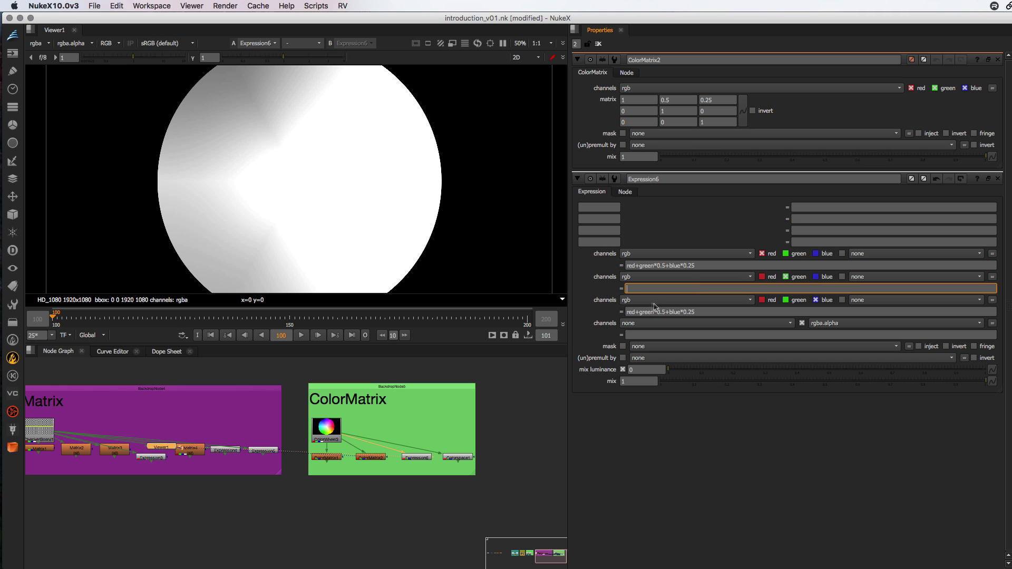
{"action": "triple_click", "coordinate": [696, 312]}
{"action": "key", "text": "BackSpace"}
{"action": "left_click", "coordinate": [644, 288]}
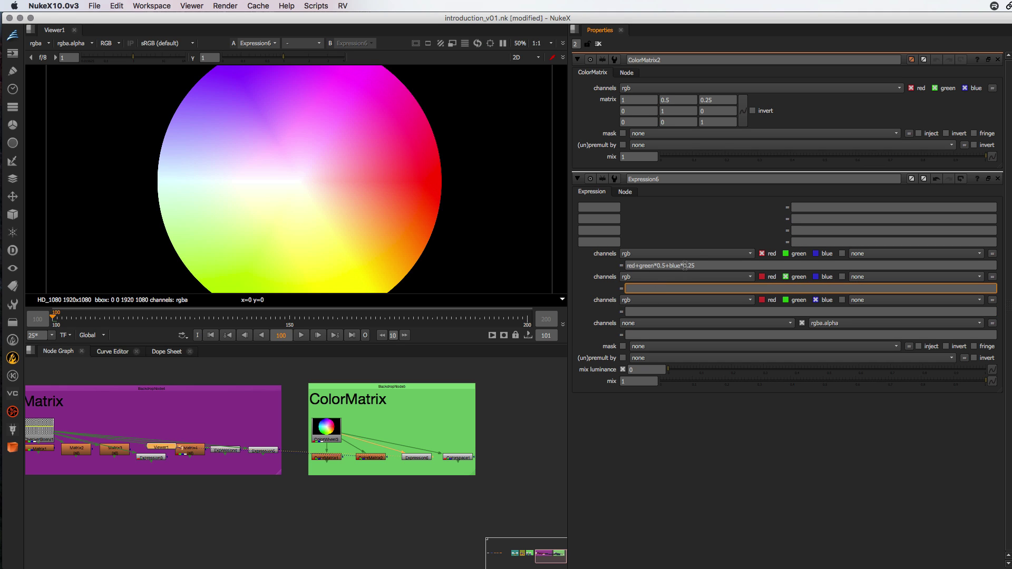
{"action": "left_click", "coordinate": [704, 265]}
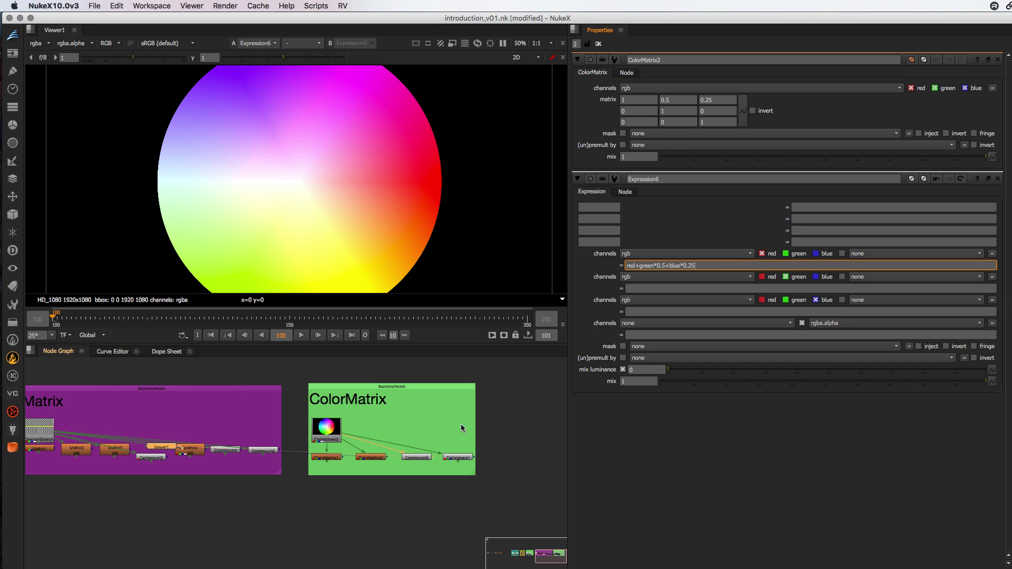
{"action": "left_click", "coordinate": [367, 457]}
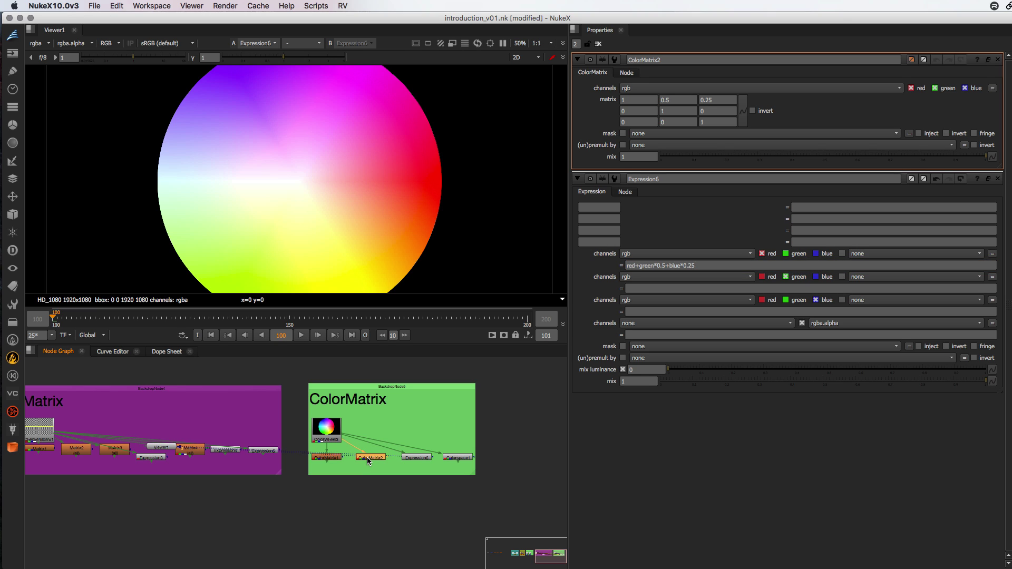